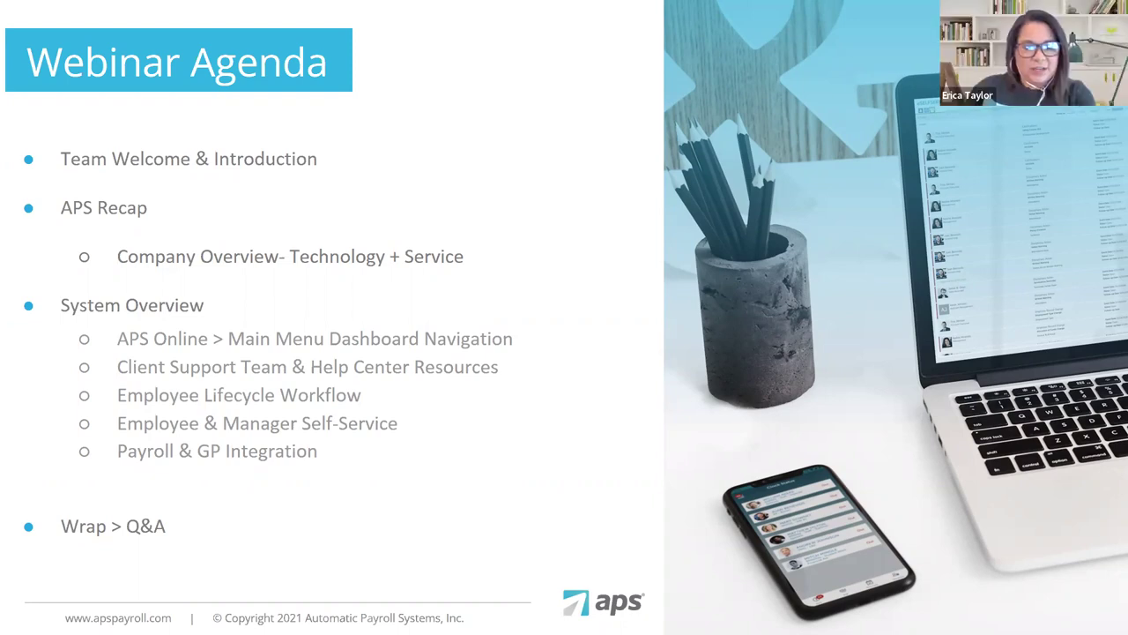
click(506, 578)
click(506, 578)
key(Left)
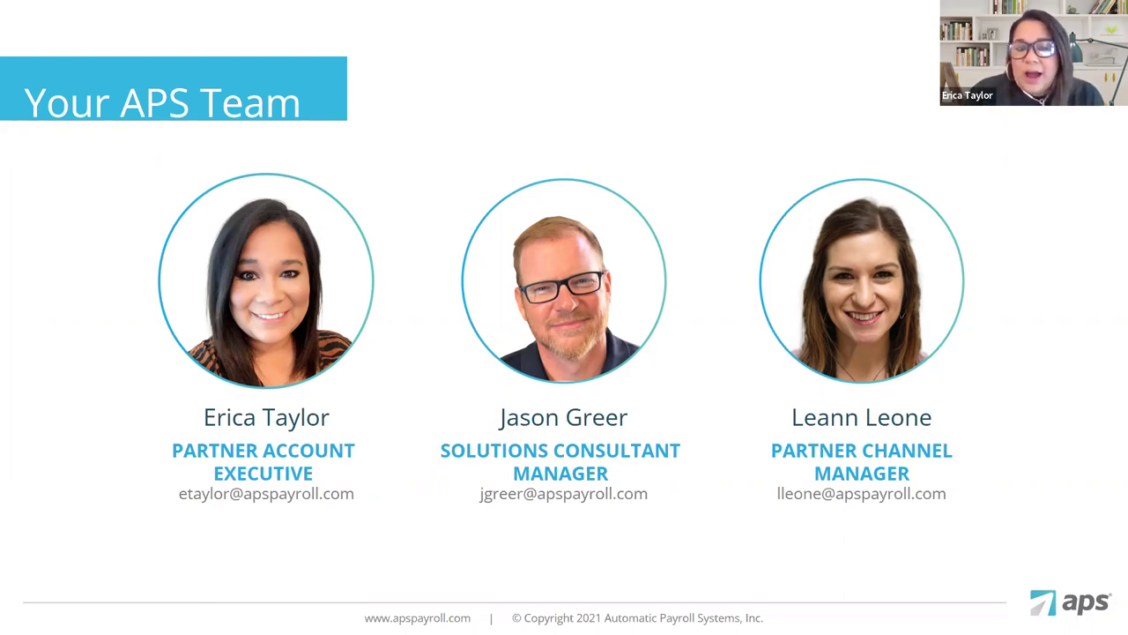
key(Right)
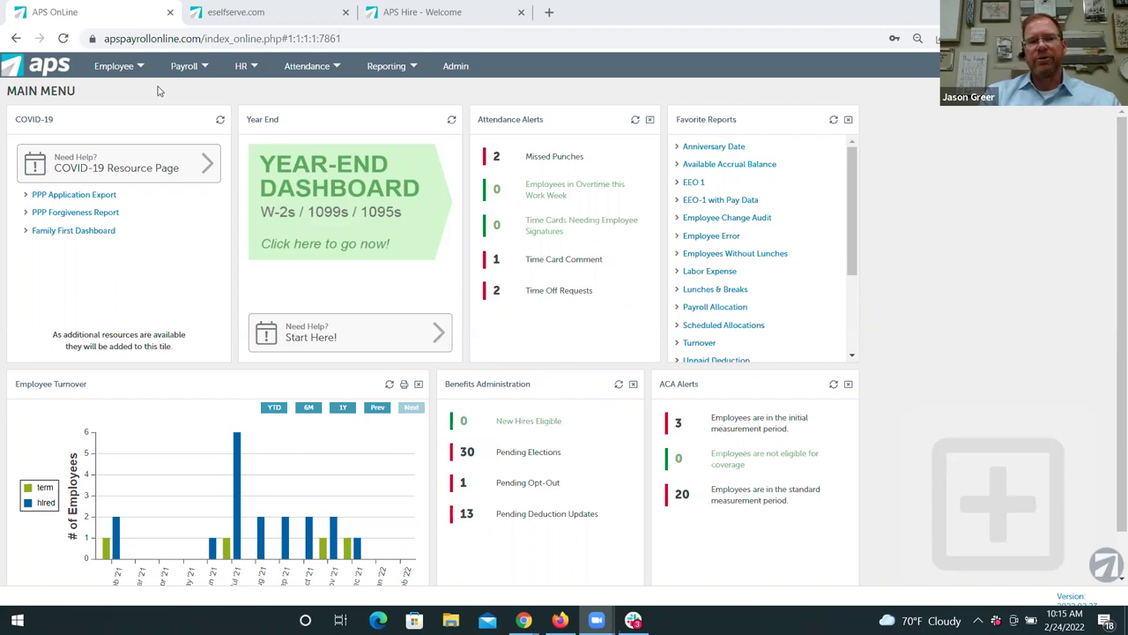
- View the Employee, Payroll and Attendance dashboards one after another
click(129, 77)
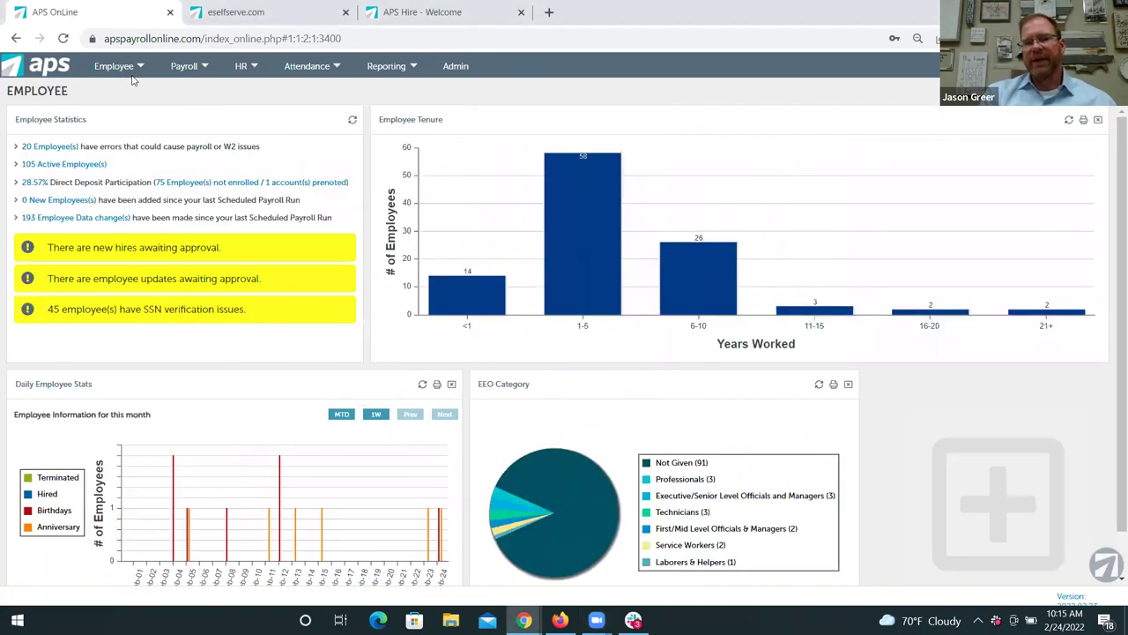
click(183, 72)
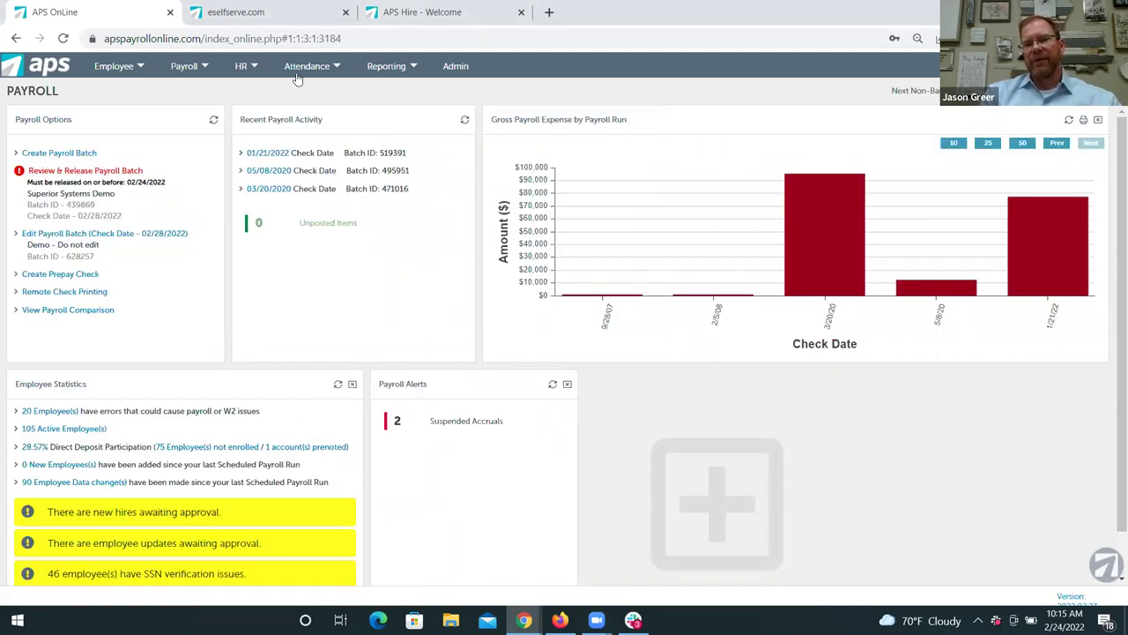
click(297, 77)
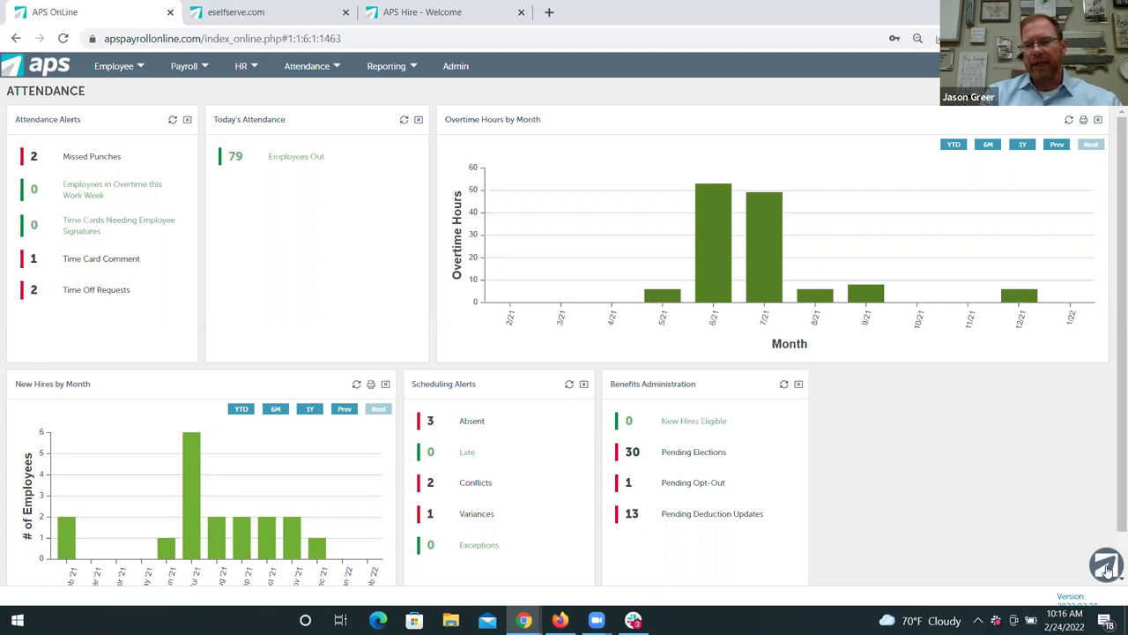
- Open the help resources for the Attendance page, view the Contact Us account team, and close the help
click(1106, 566)
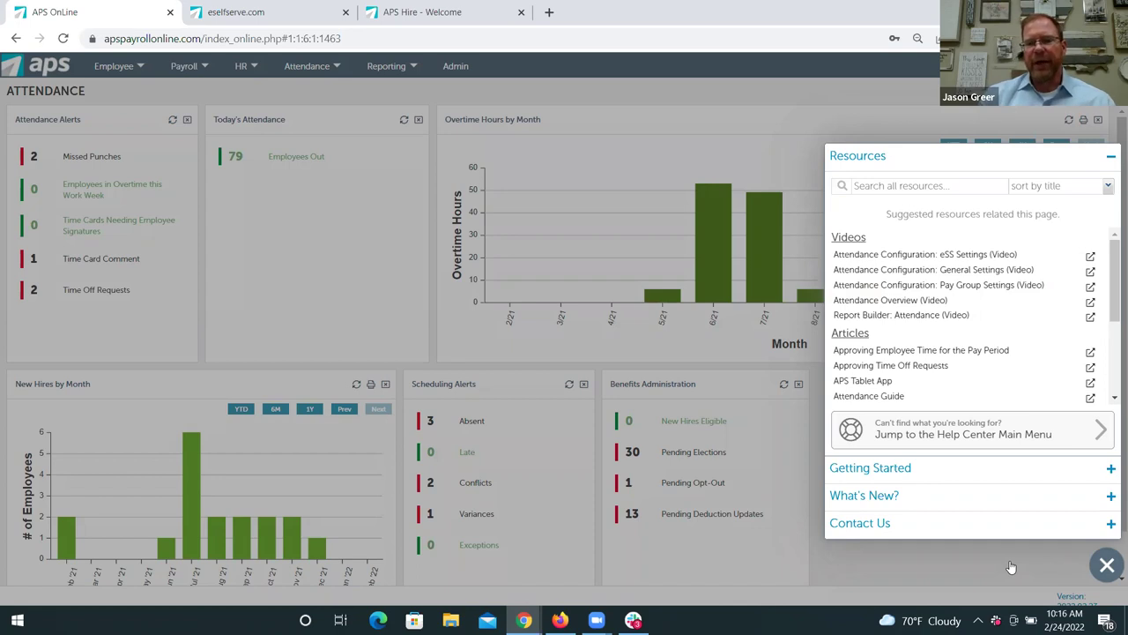
click(982, 526)
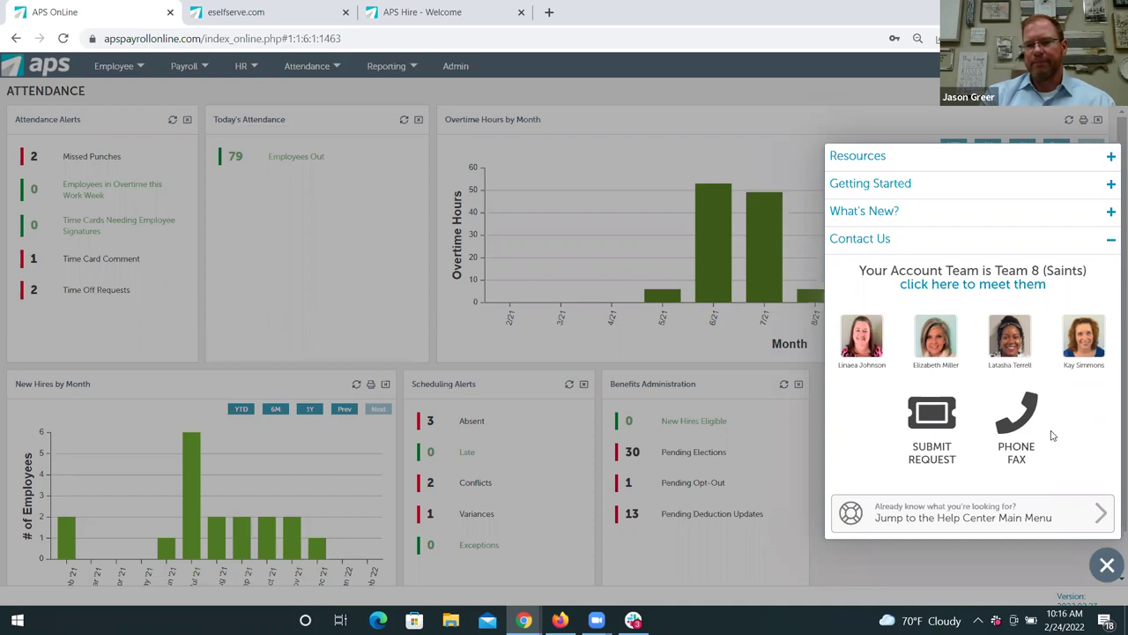
click(1105, 562)
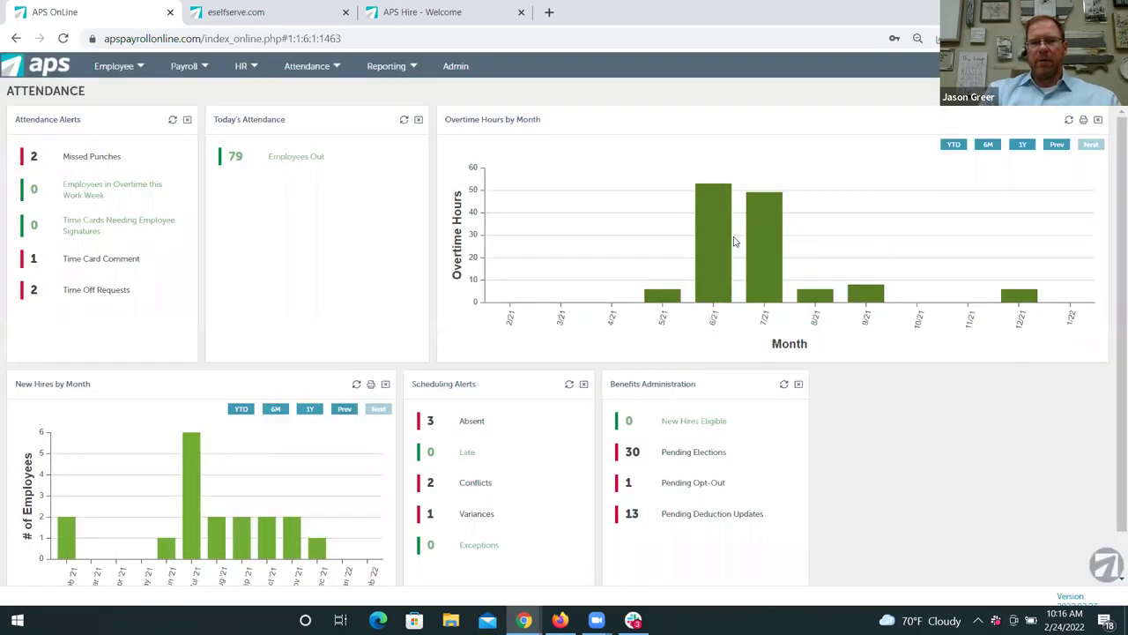
- Look over the available HR functions from the main menu dashboard and switch to APS Hire
click(55, 77)
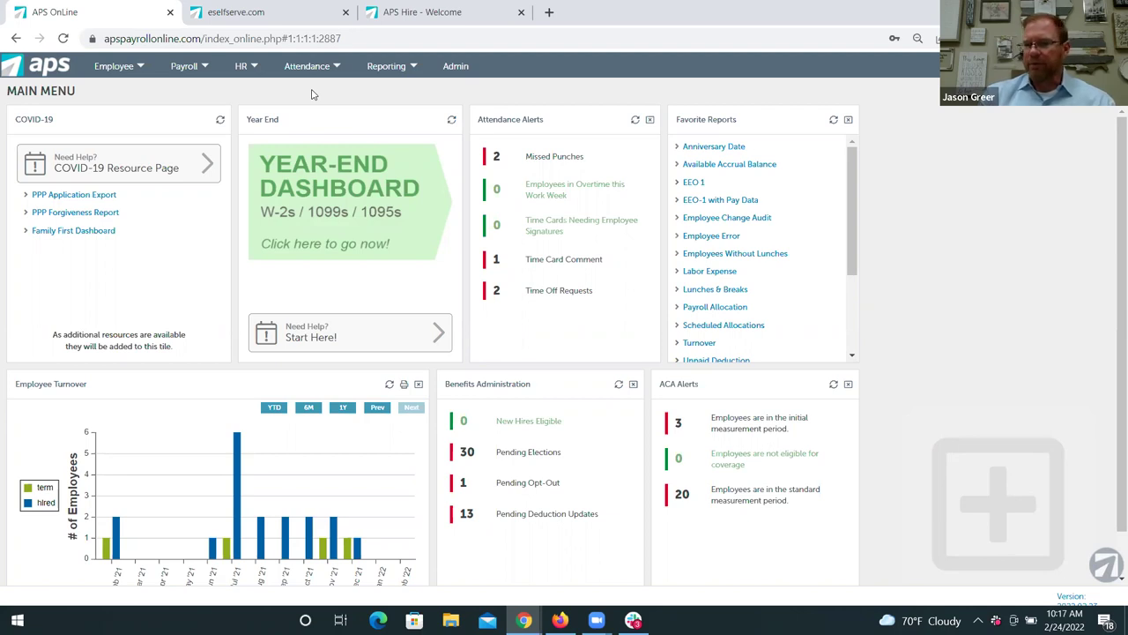
click(255, 74)
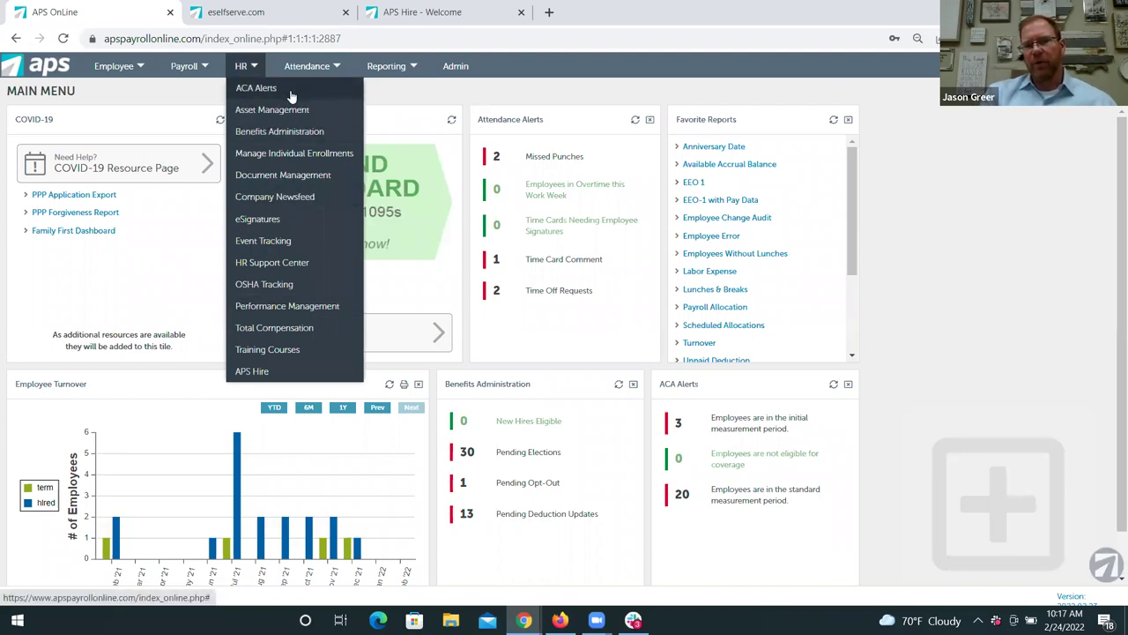
click(424, 10)
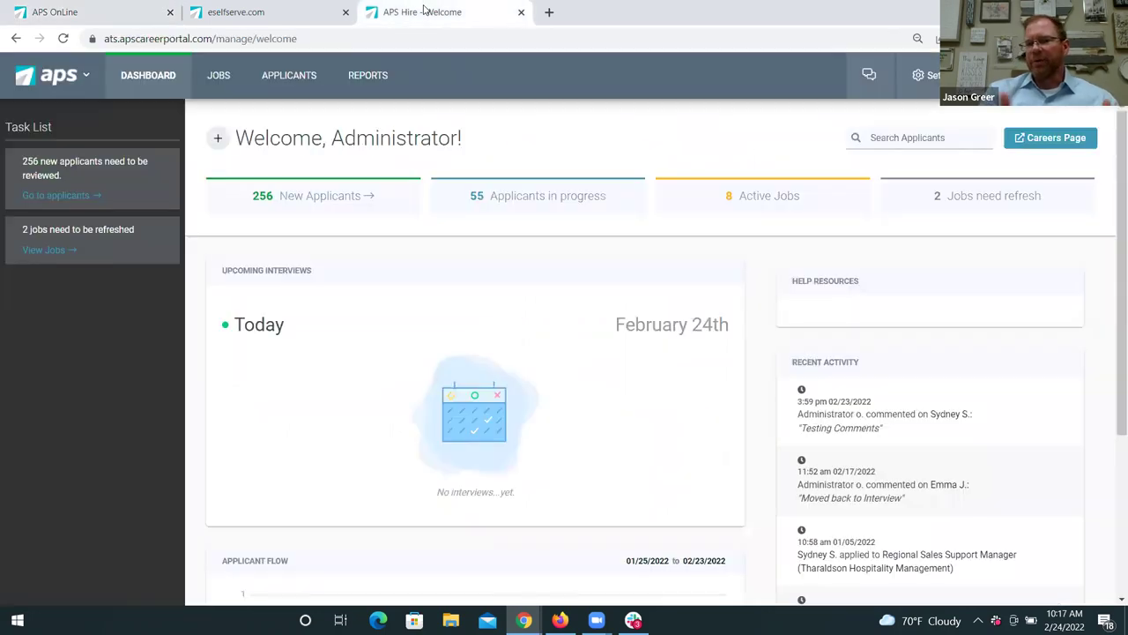
- Open the Director of Sales job from the jobs needing refresh and review its automatic and manual-share applicant sources
click(975, 205)
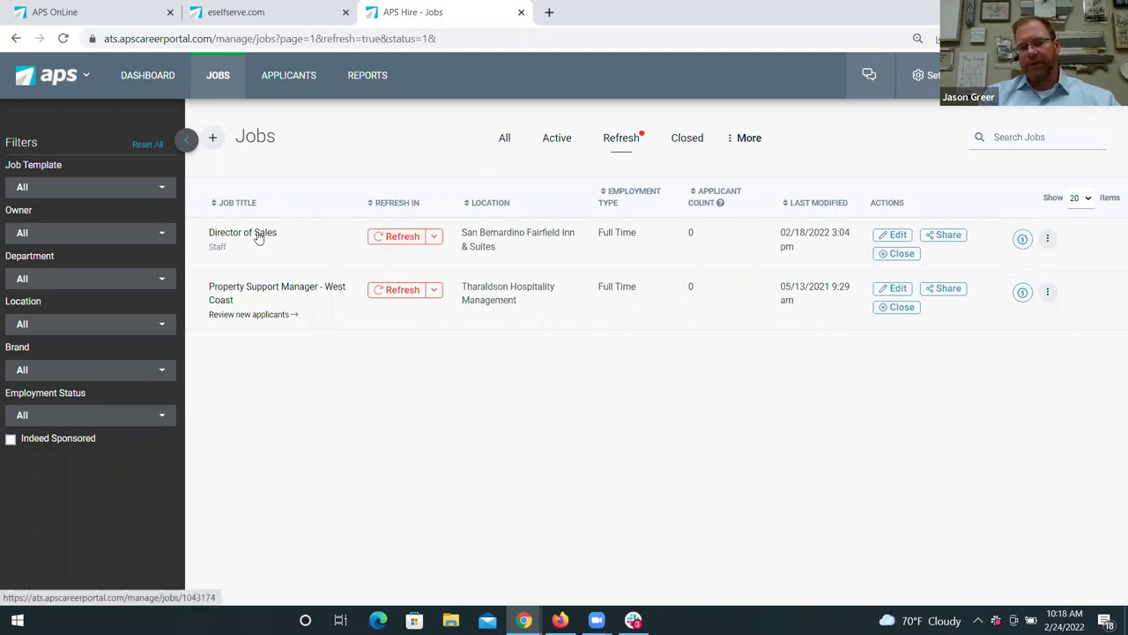
click(258, 236)
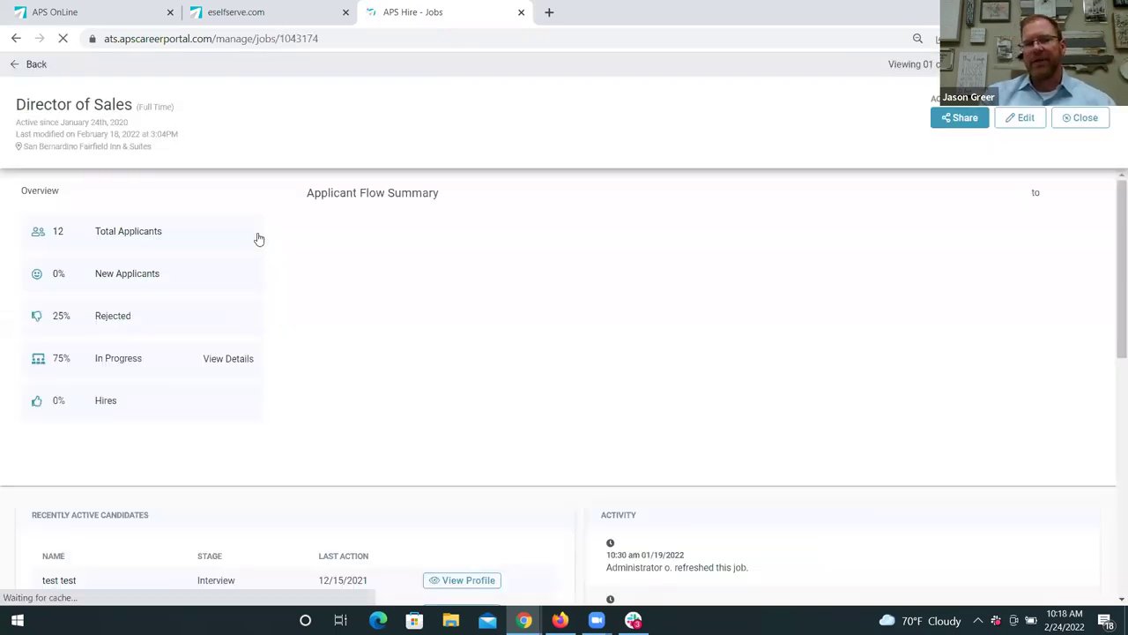
drag(1110, 254, 1110, 485)
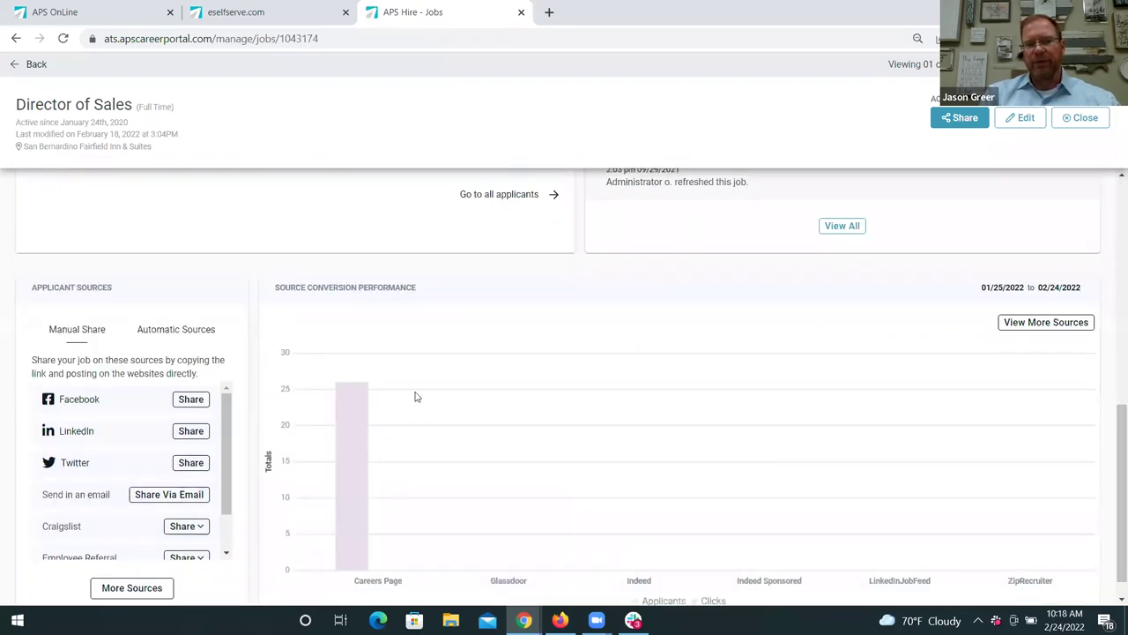
click(168, 330)
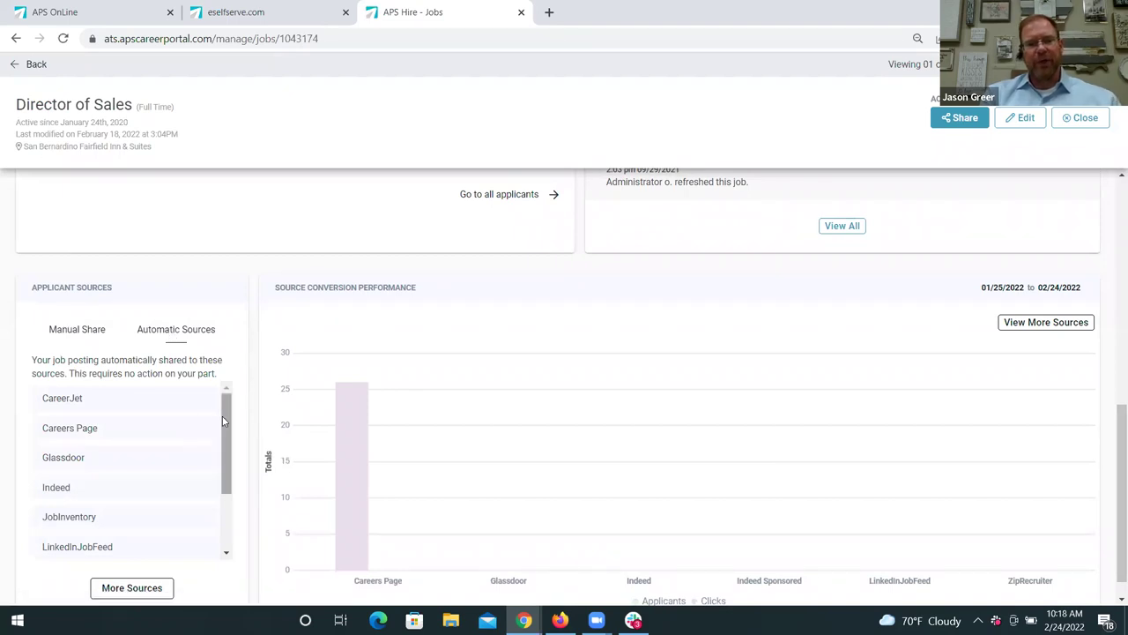
mouse_move(223, 421)
mouse_down()
mouse_move(228, 493)
mouse_move(226, 429)
mouse_up()
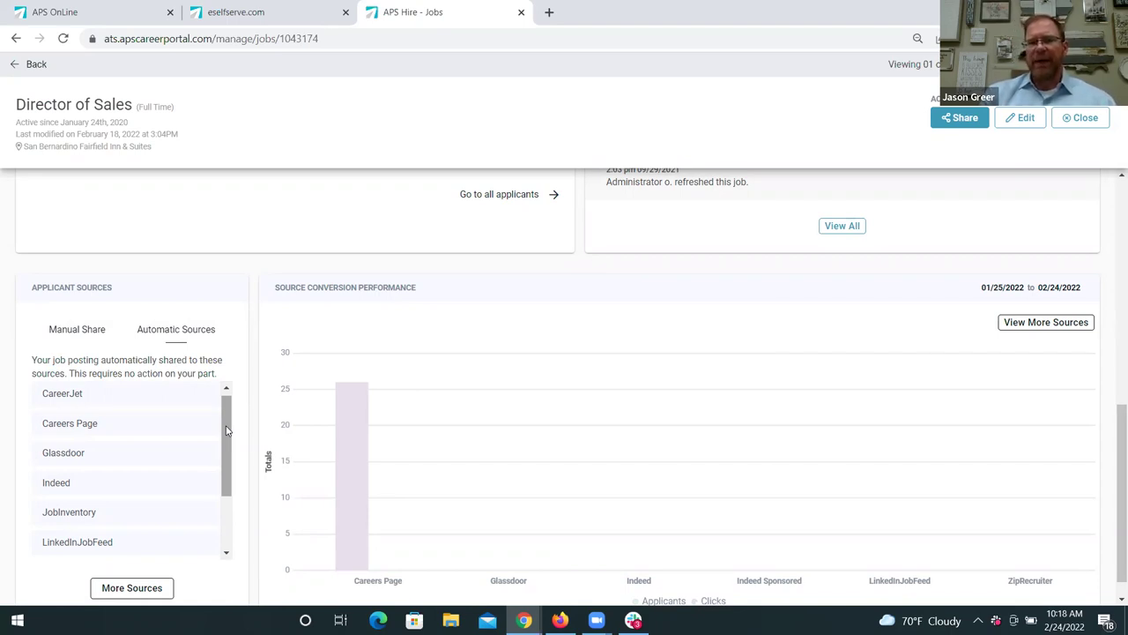
click(77, 335)
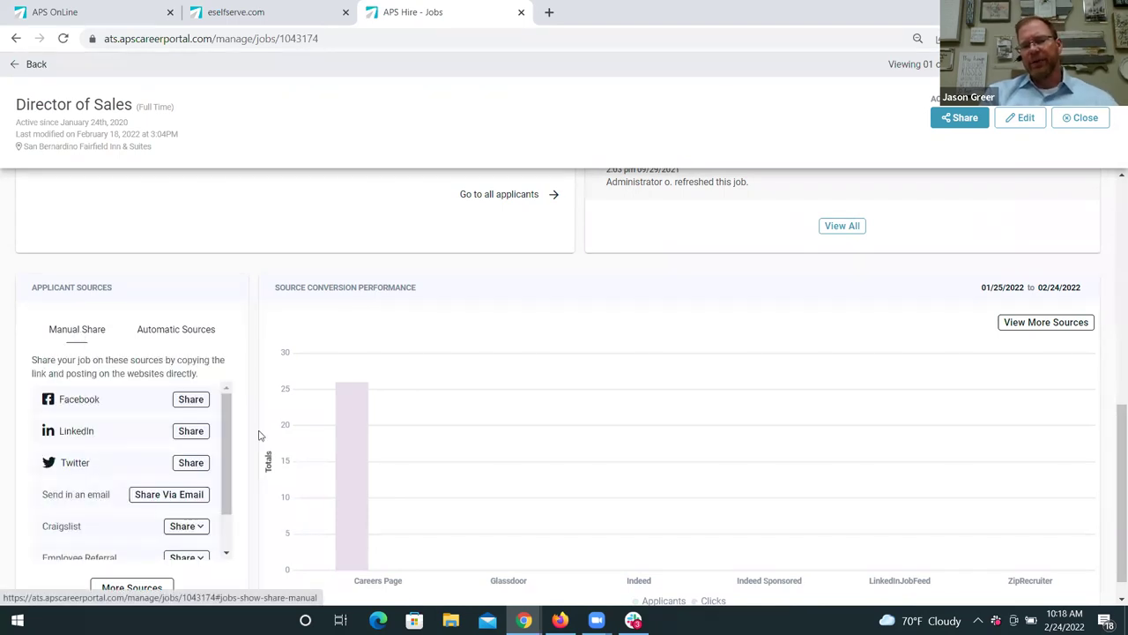
drag(229, 428, 235, 340)
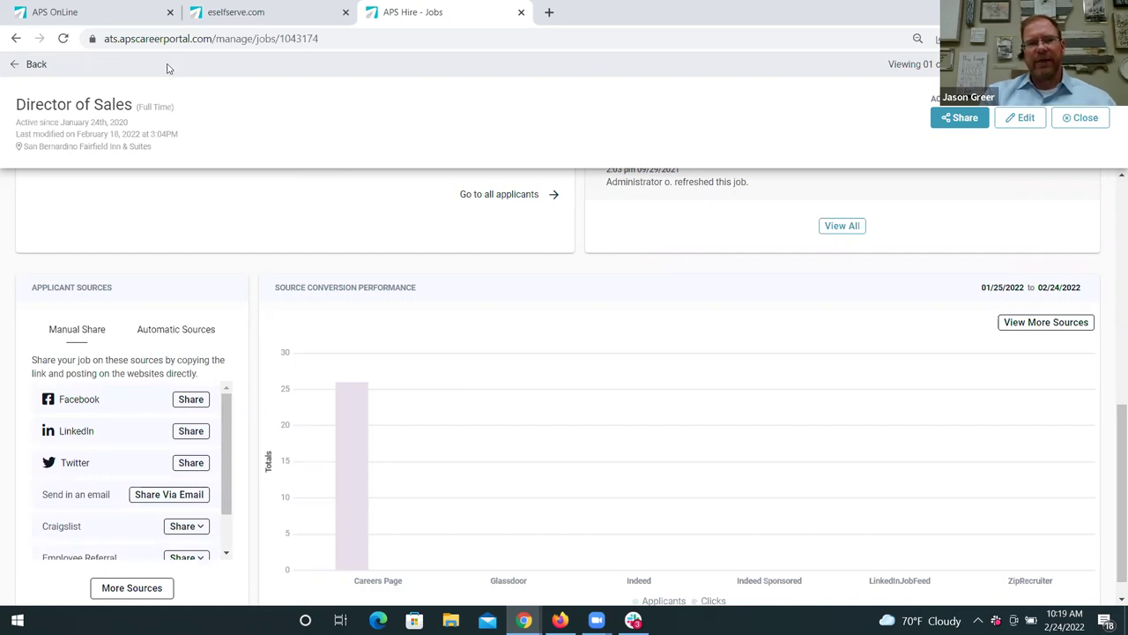
- Return to the hiring dashboard and open the 01- THM Hospitality (Demo) careers page at its Available Positions list
click(15, 68)
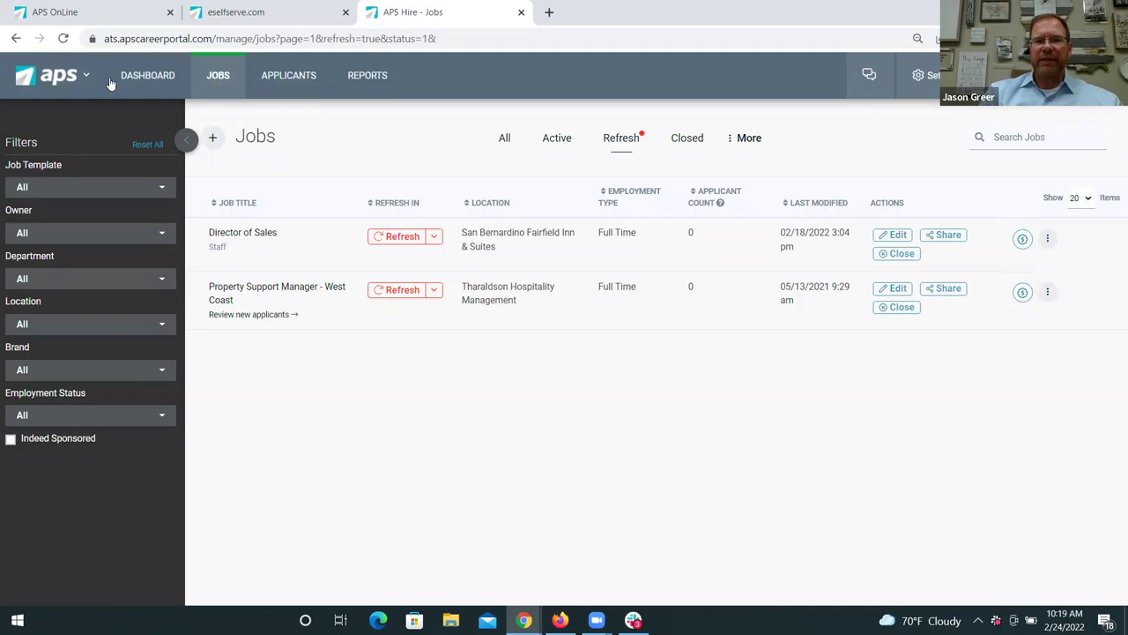
click(146, 85)
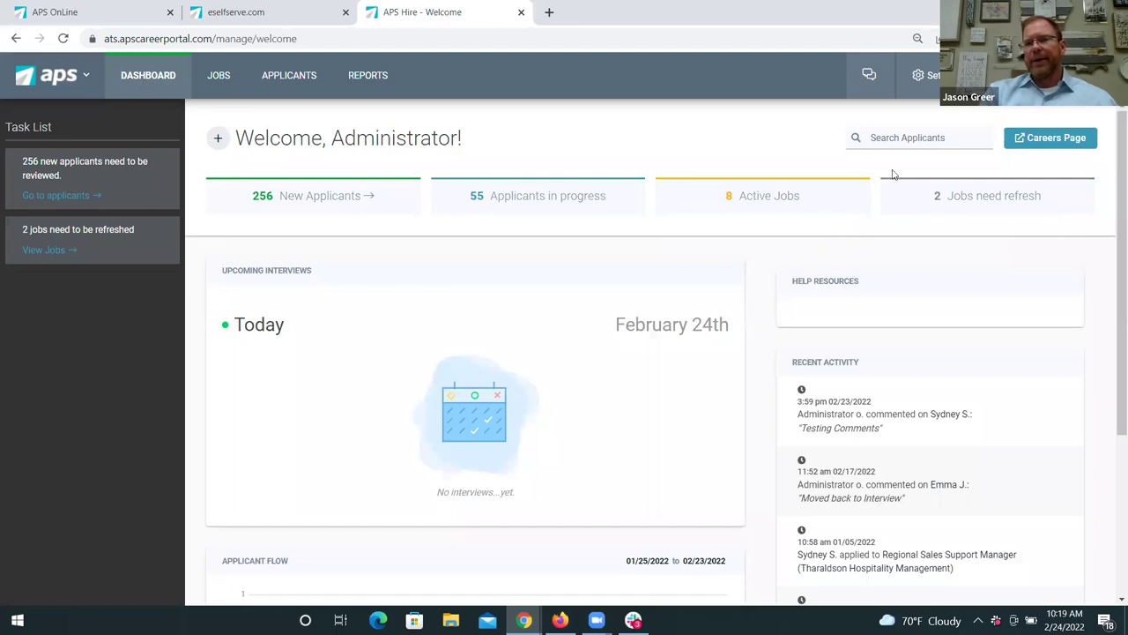
click(1059, 140)
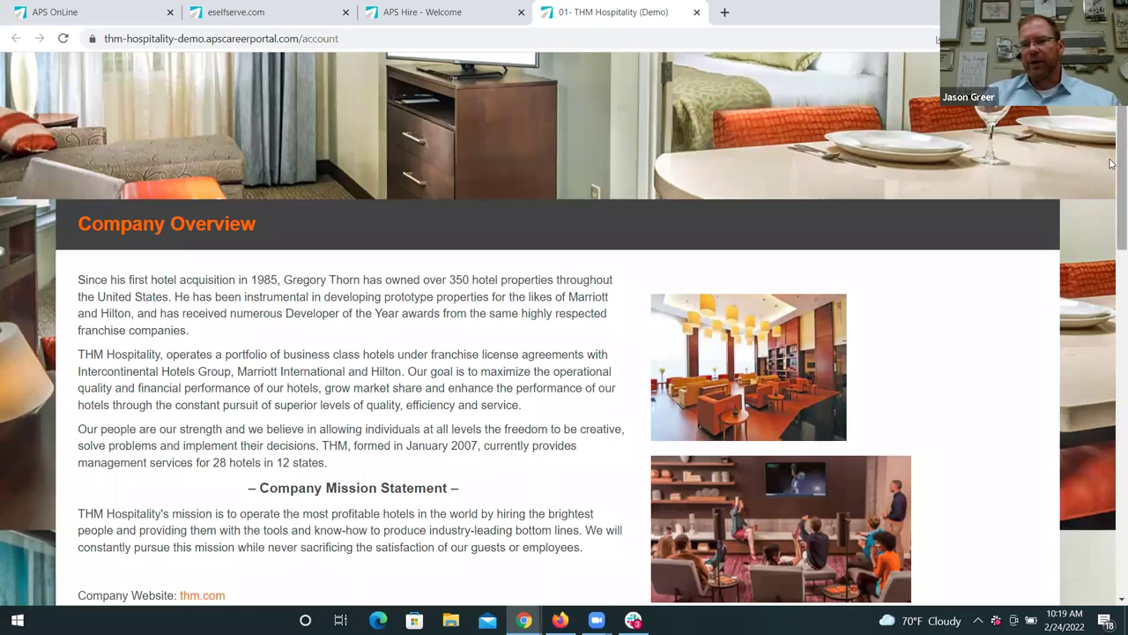
scroll(1111, 201, down, 2)
scroll(1111, 299, down, 7)
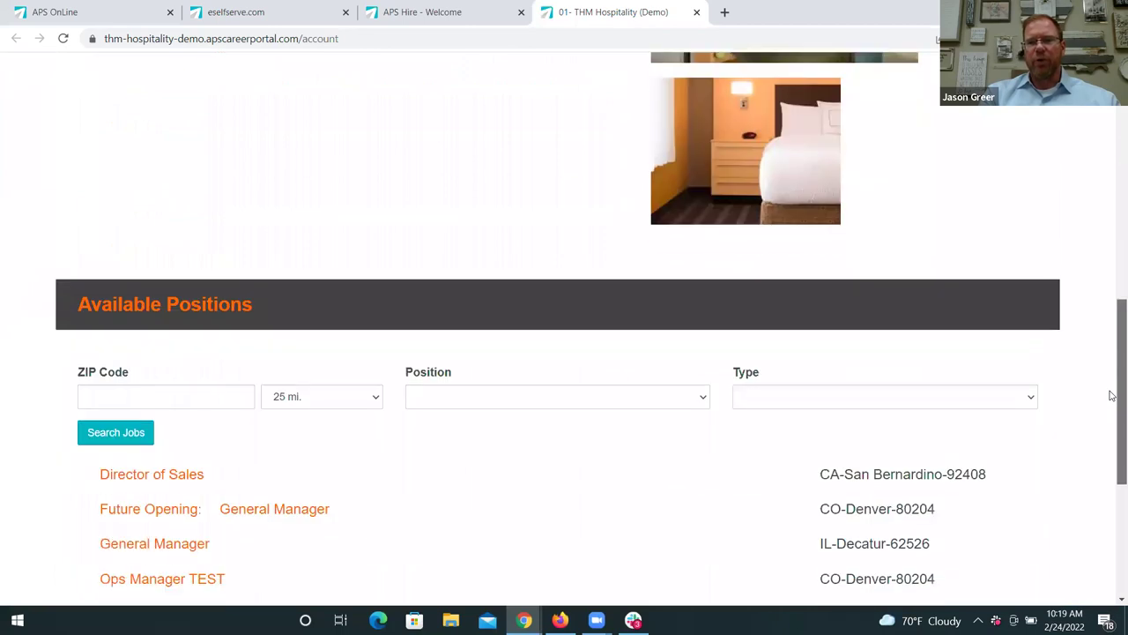
scroll(1112, 469, down, 2)
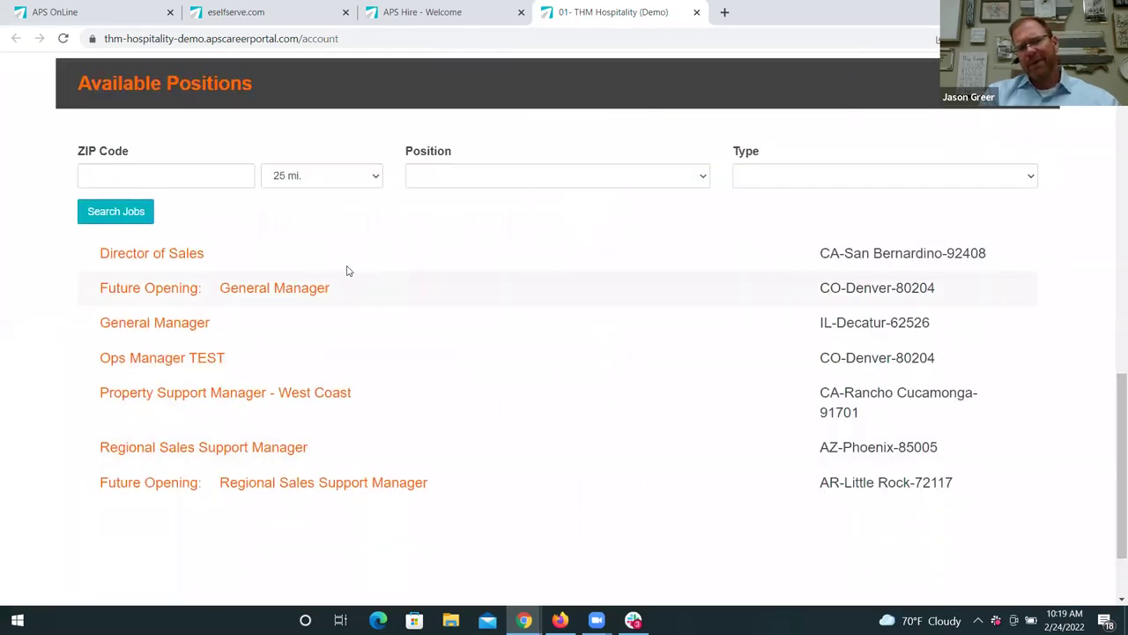
- Open the Director of Sales posting and examine its job description and application form through to the end
click(165, 263)
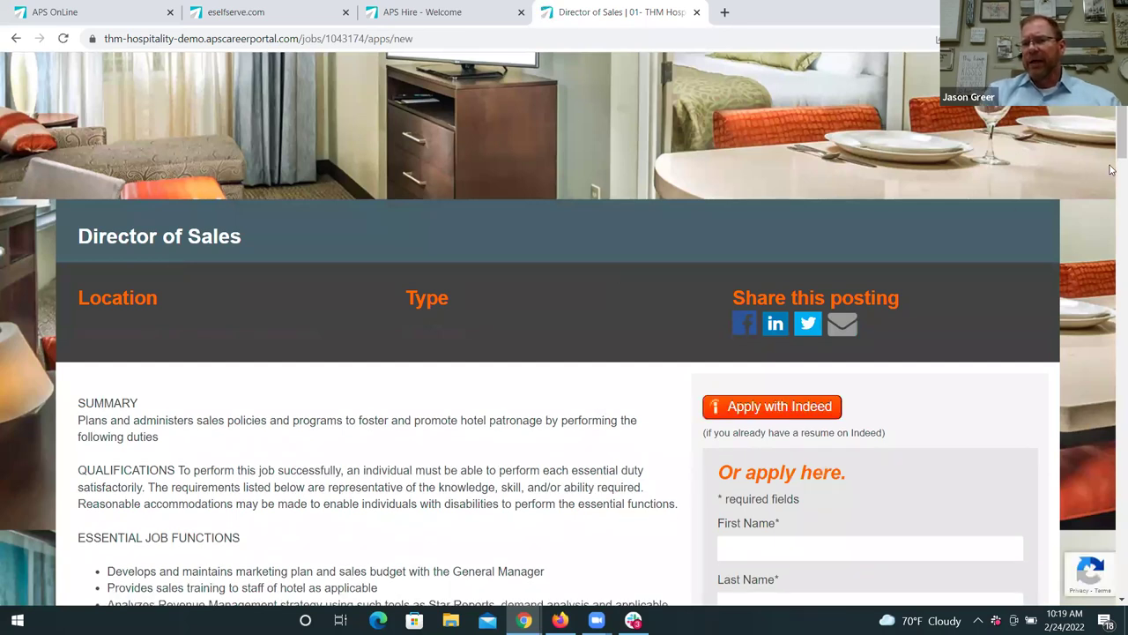
scroll(1110, 154, down, 4)
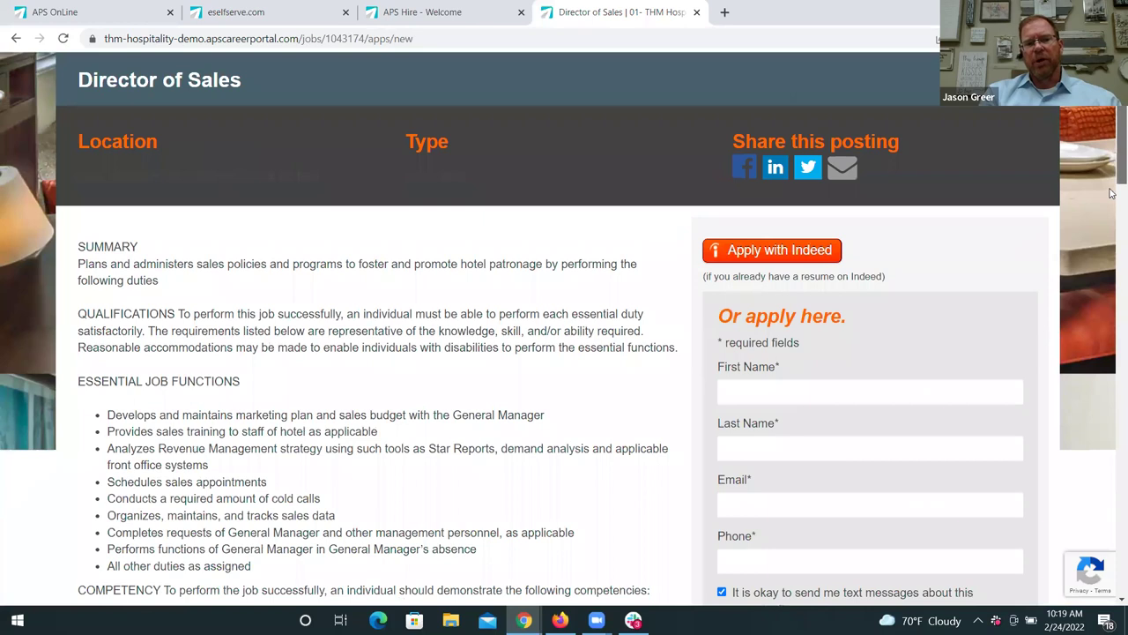
scroll(1110, 207, down, 1)
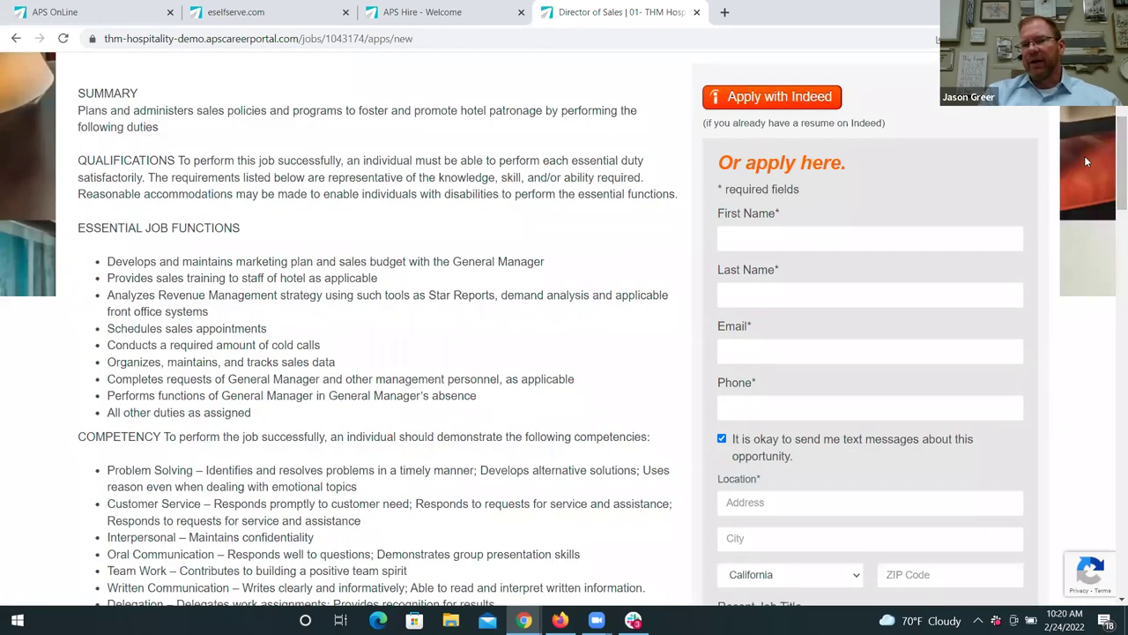
scroll(1110, 172, down, 3)
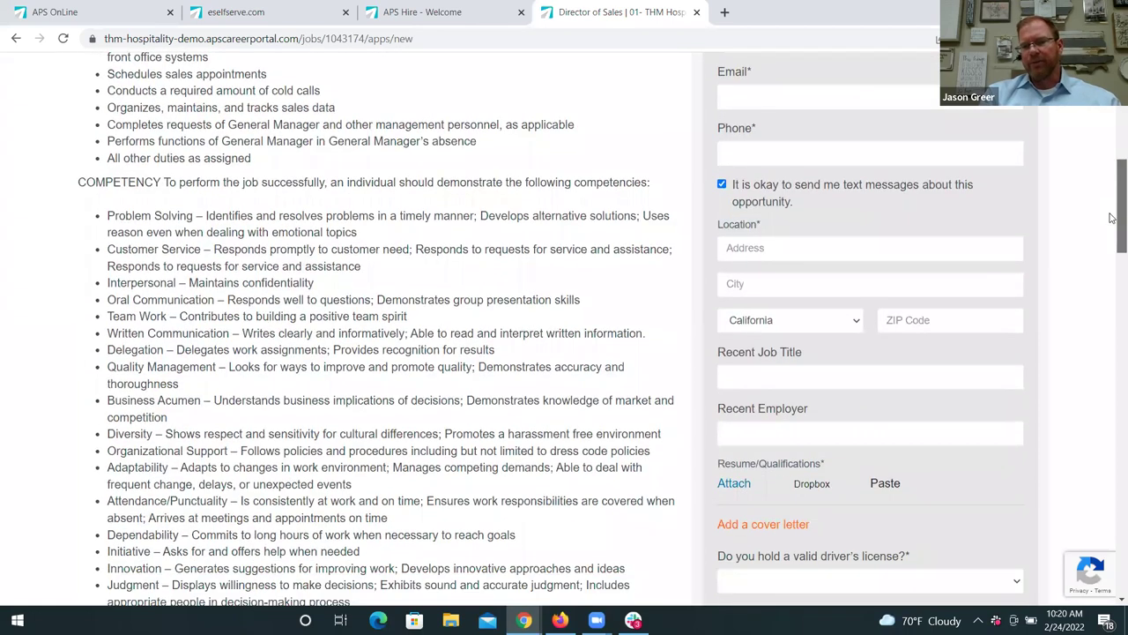
drag(1110, 217, 1110, 275)
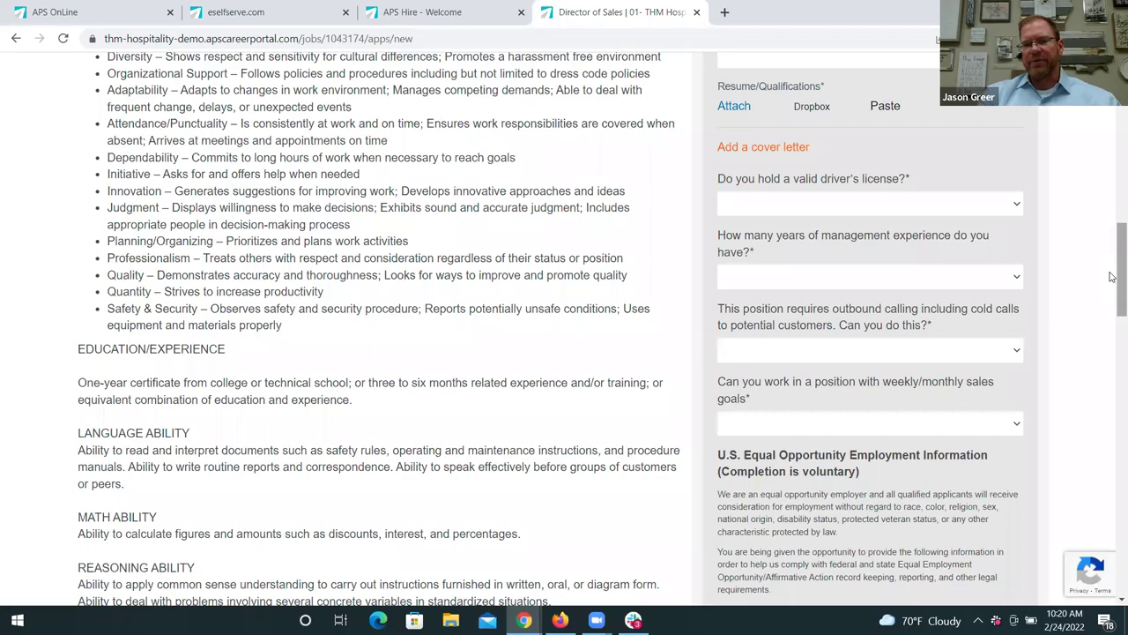
scroll(1110, 277, down, 4)
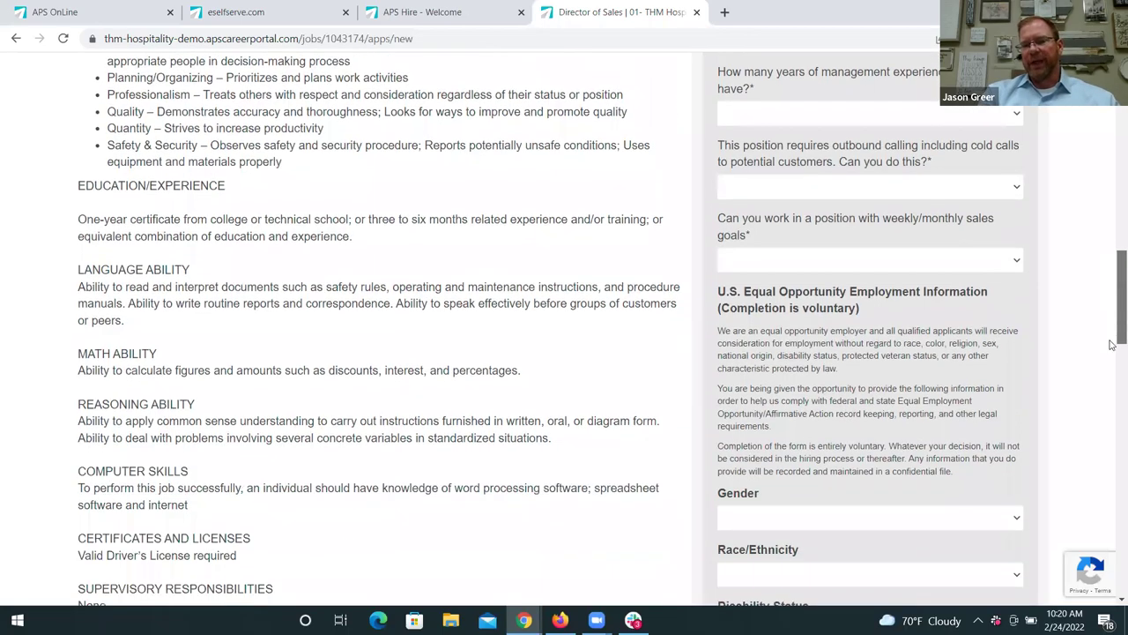
scroll(1110, 356, down, 8)
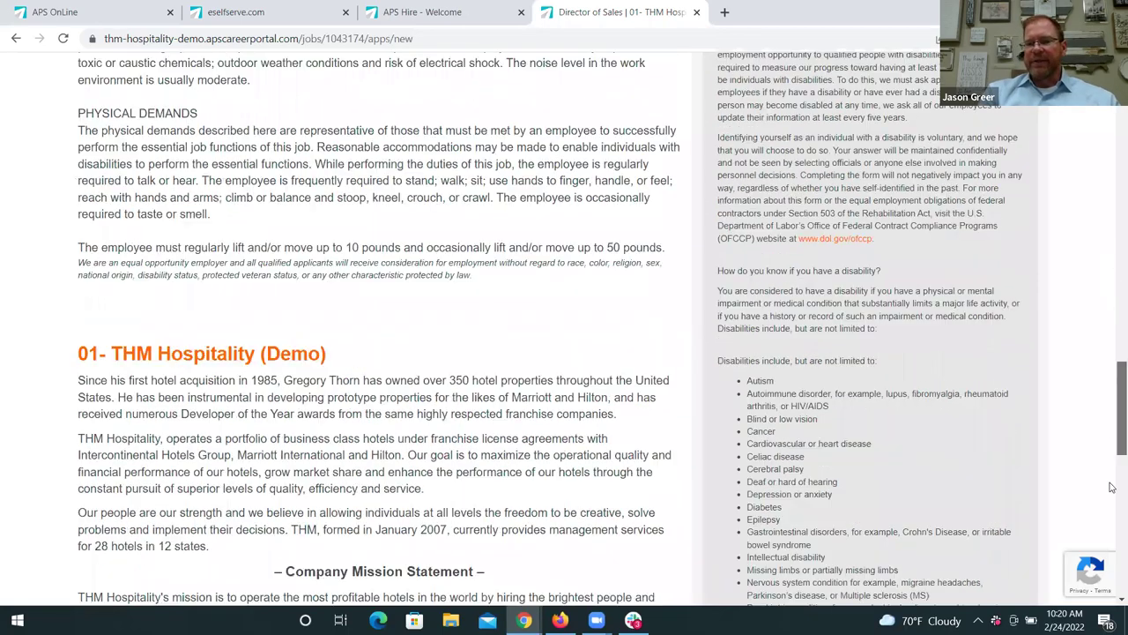
scroll(1111, 499, down, 8)
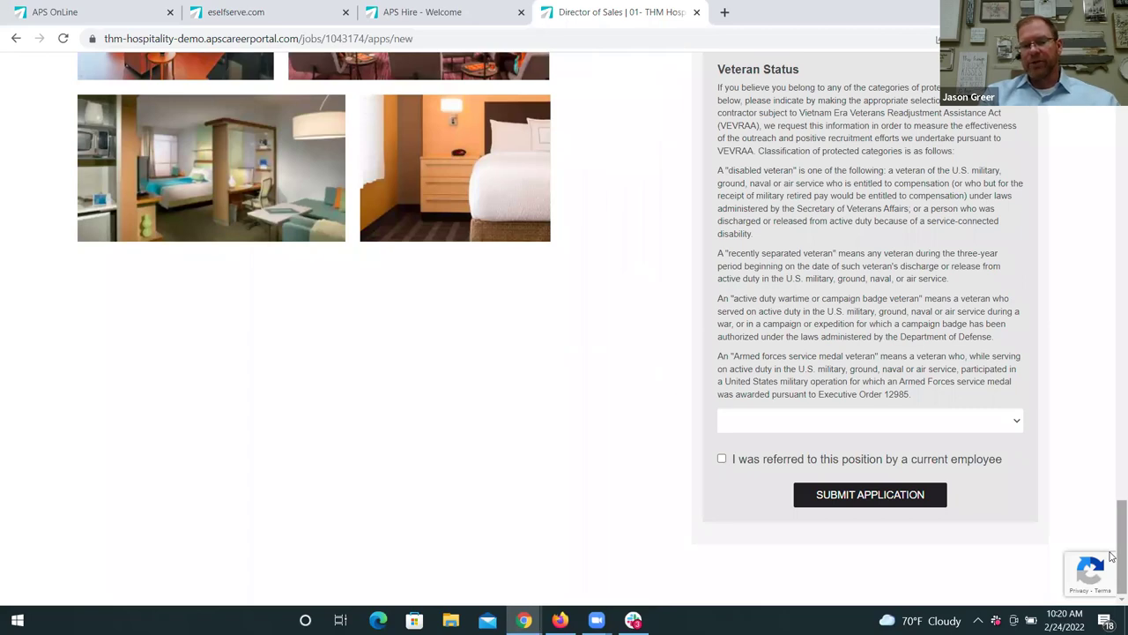
- Revisit the contact and resume fields of the application form, and close the careers page and its company chooser
scroll(1111, 515, up, 3)
scroll(1111, 430, up, 15)
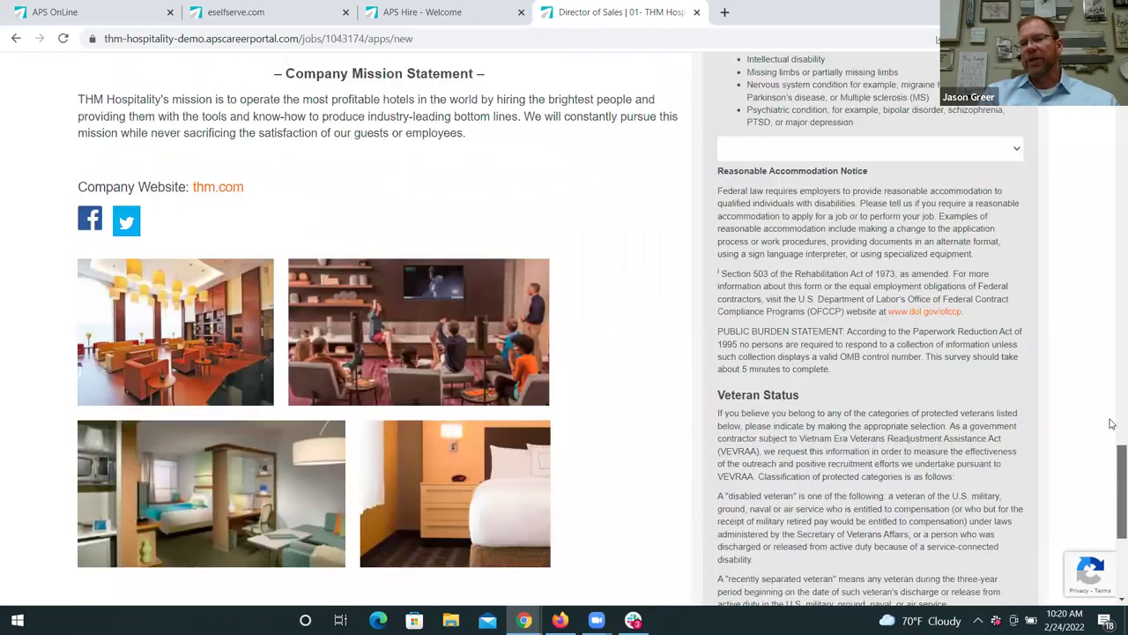
drag(1111, 245, 1111, 212)
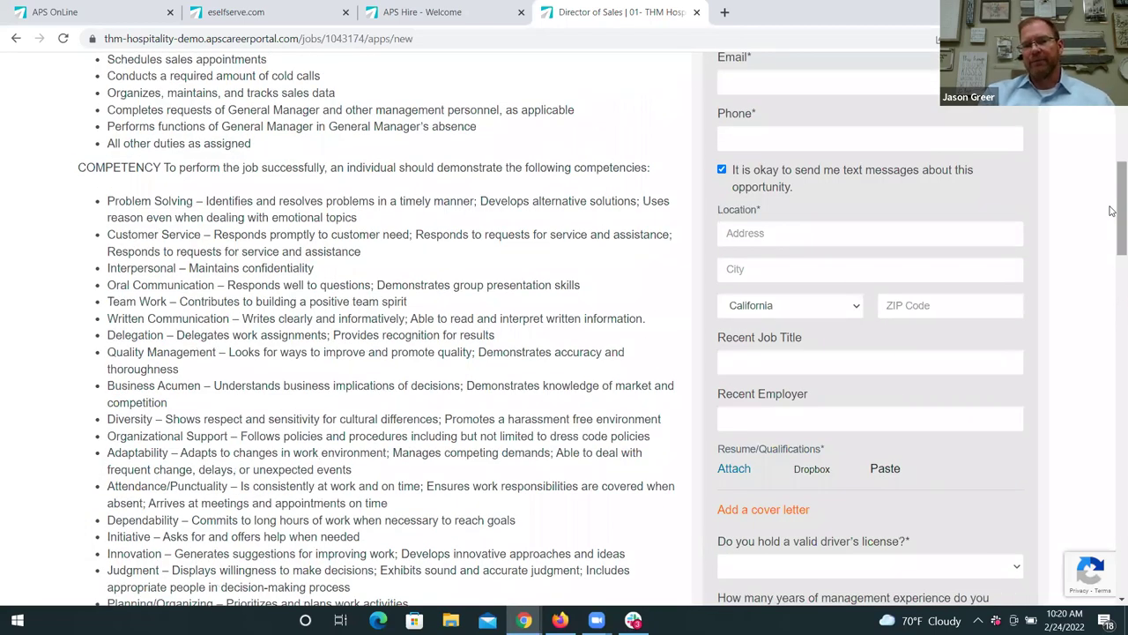
click(697, 13)
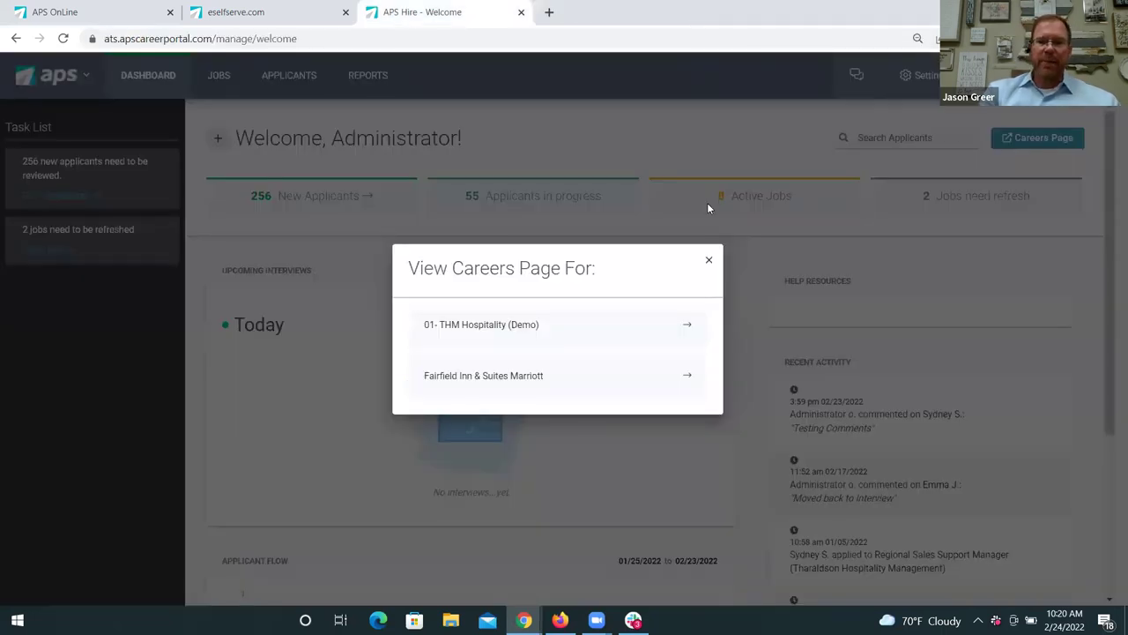
click(709, 260)
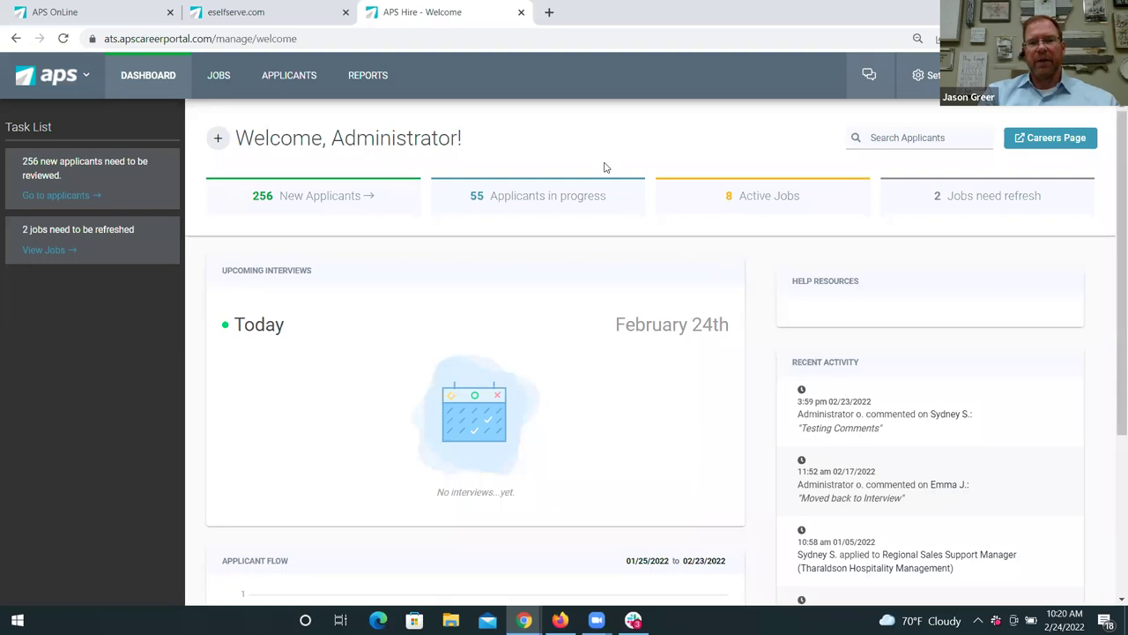
- Open the applicants in progress, set the minimum prescreen score filter to 50 and hide the filters
click(537, 202)
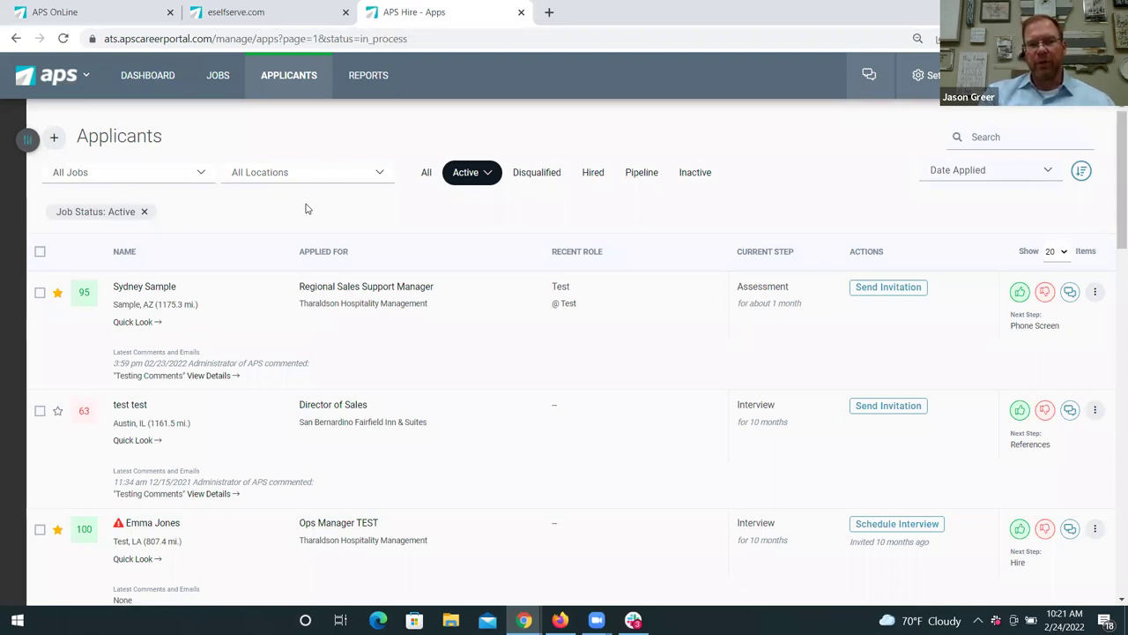
click(28, 141)
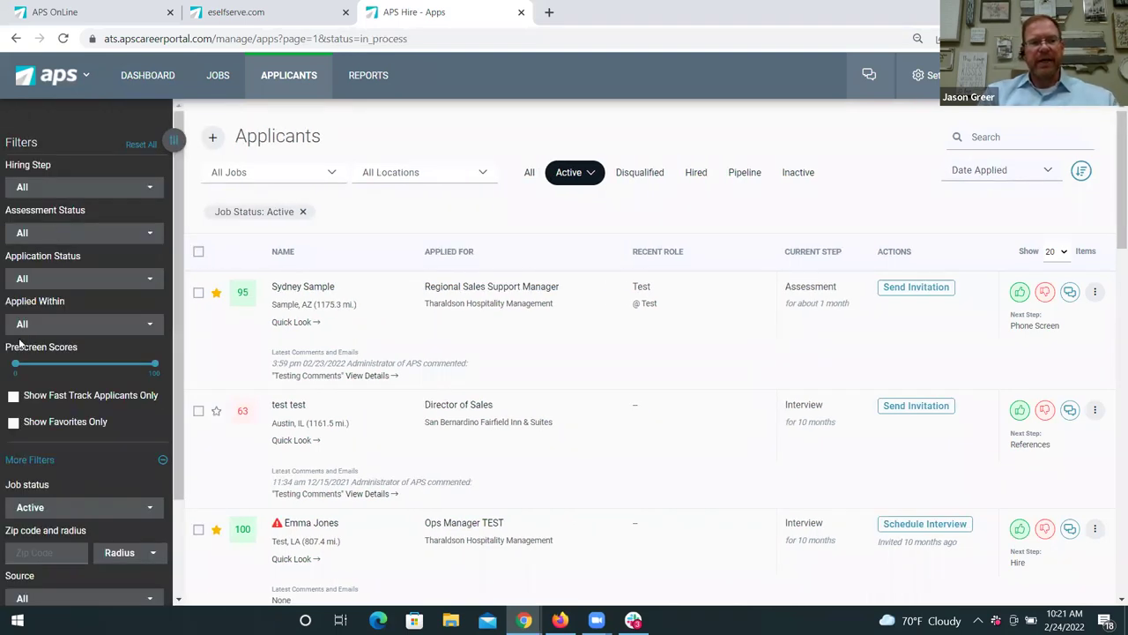
drag(15, 366, 39, 370)
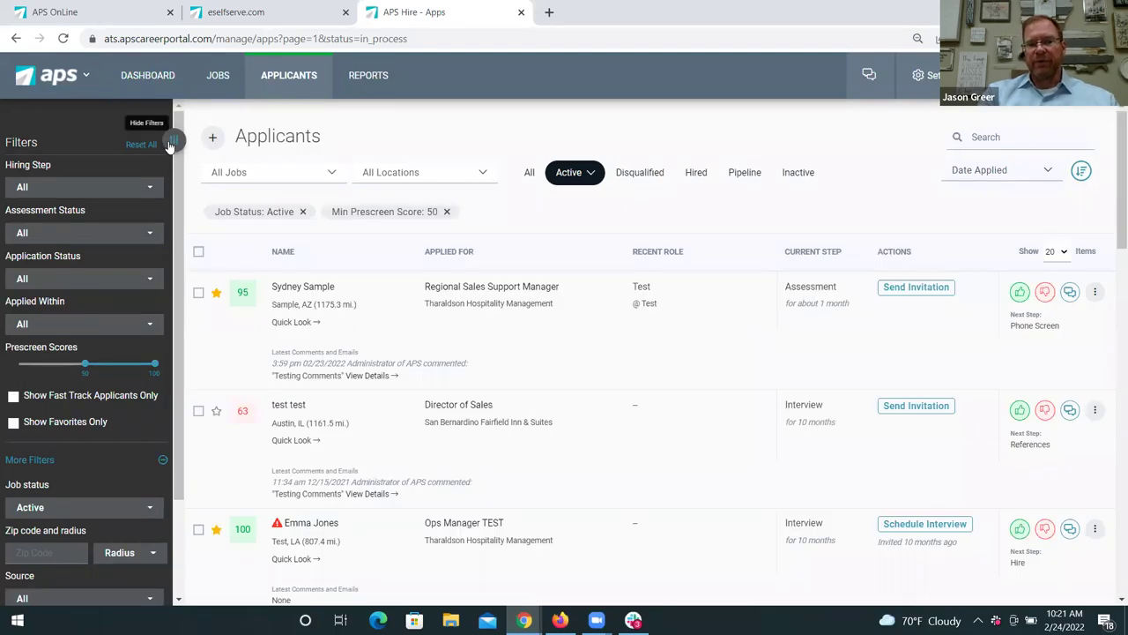
click(172, 143)
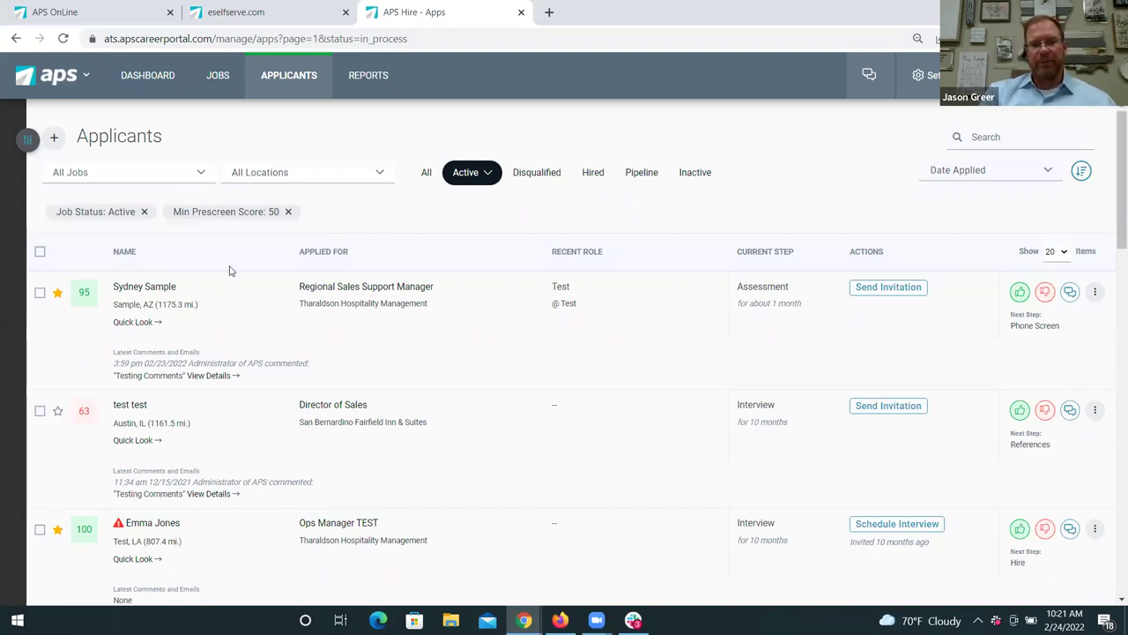
- View the advance and contact options for the first listed applicant, and cancel the contact form without composing a message
mouse_move(84, 301)
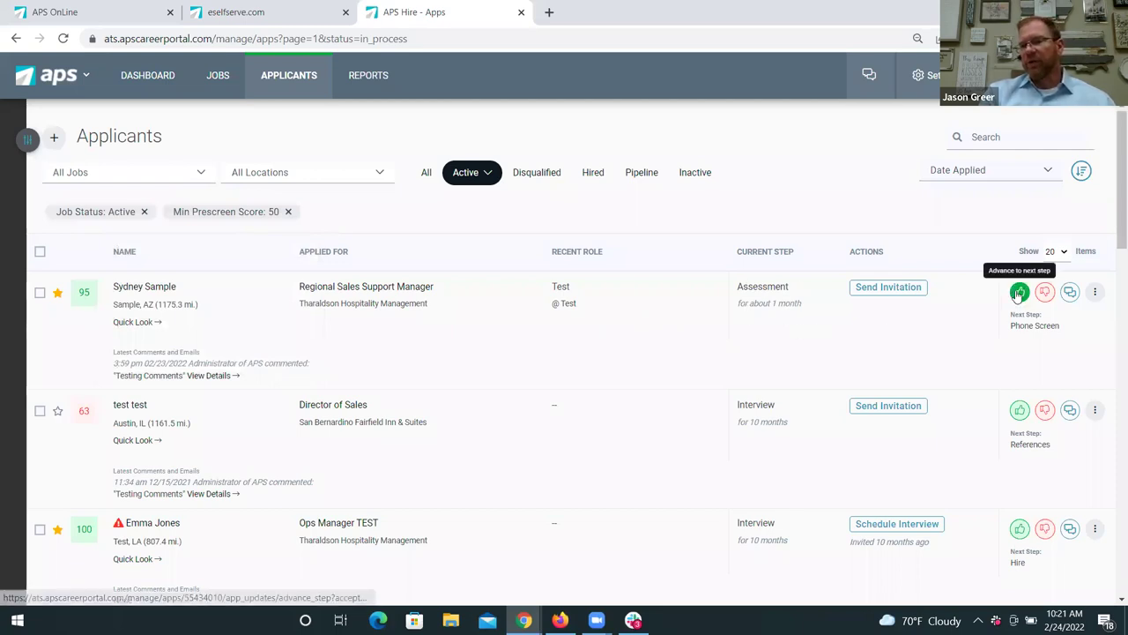
click(1065, 298)
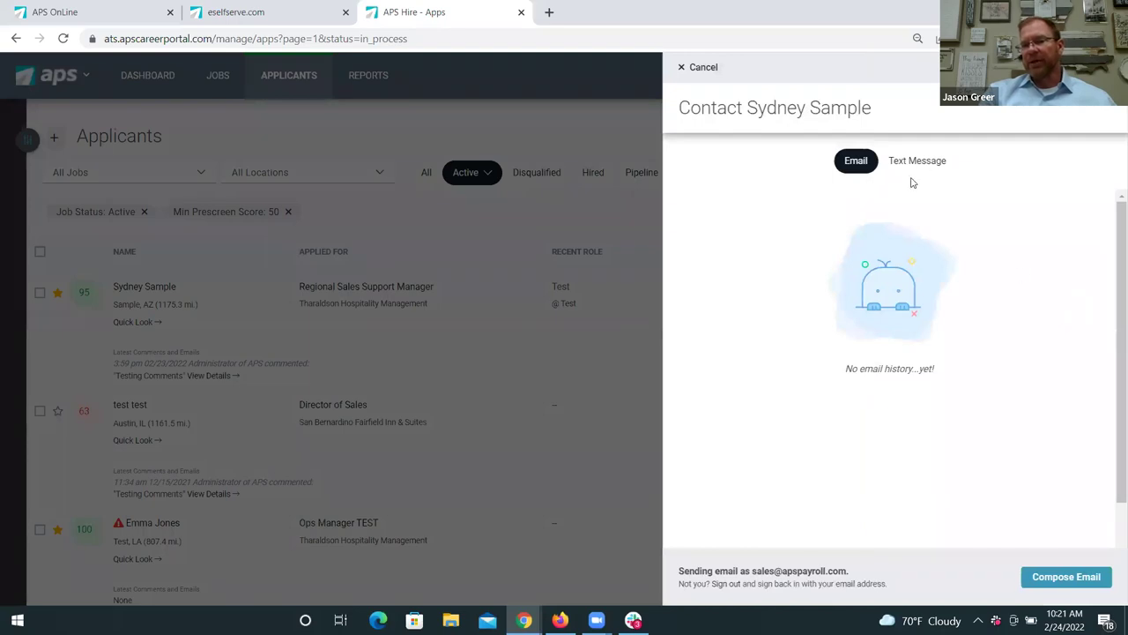
click(681, 69)
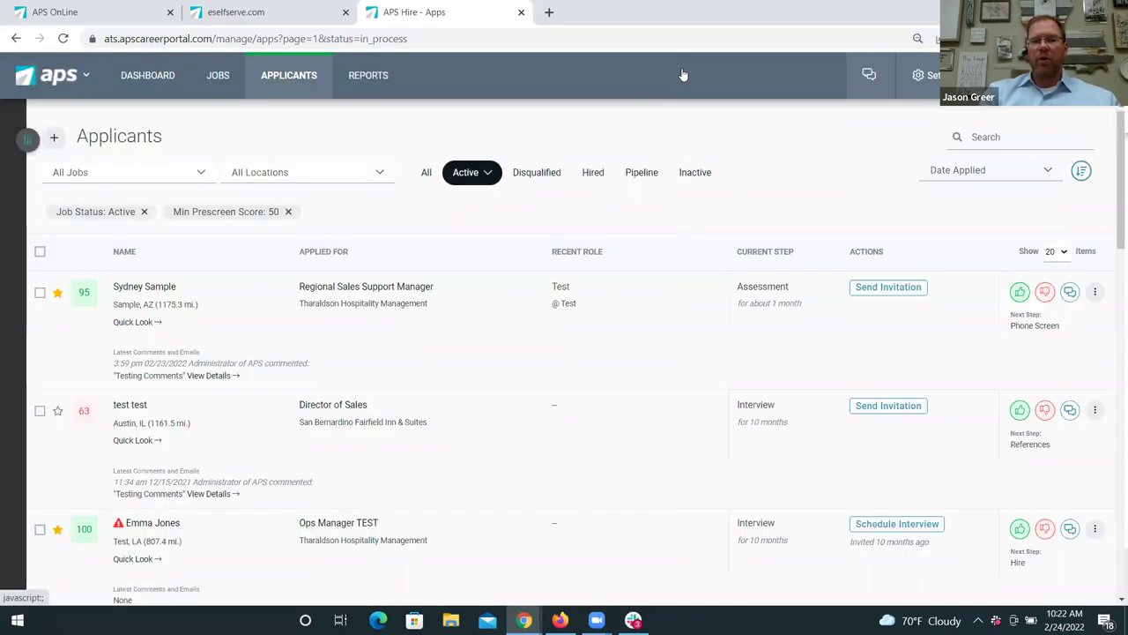
- Review the first applicant's profile, covering the hiring steps and full activity history, and browse down the applicants list after returning to it
click(161, 294)
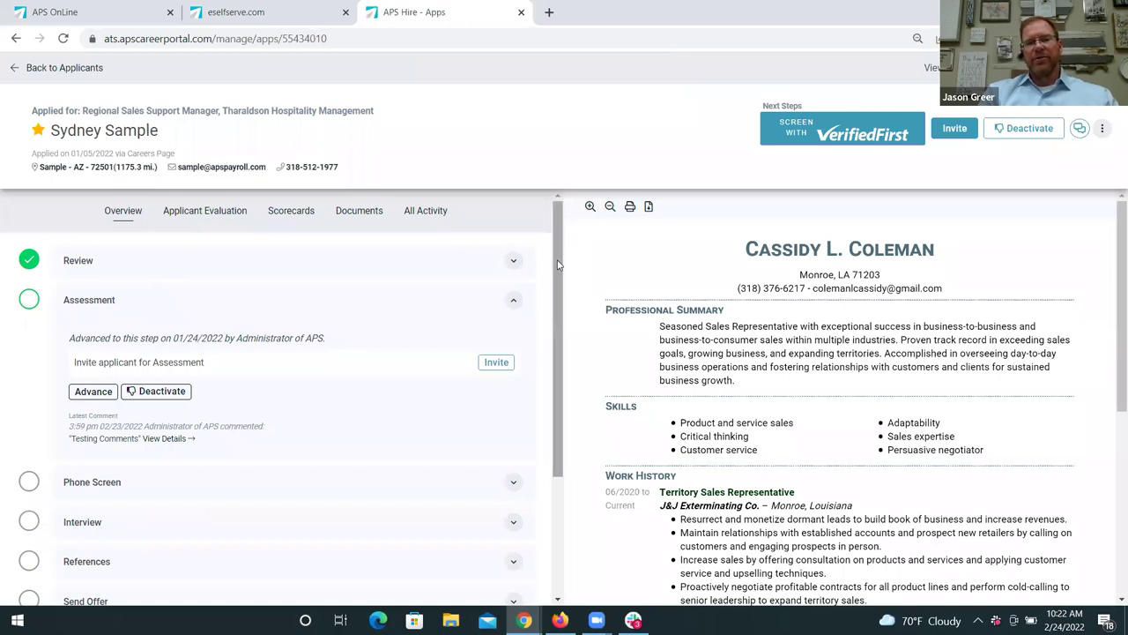
drag(557, 262, 558, 361)
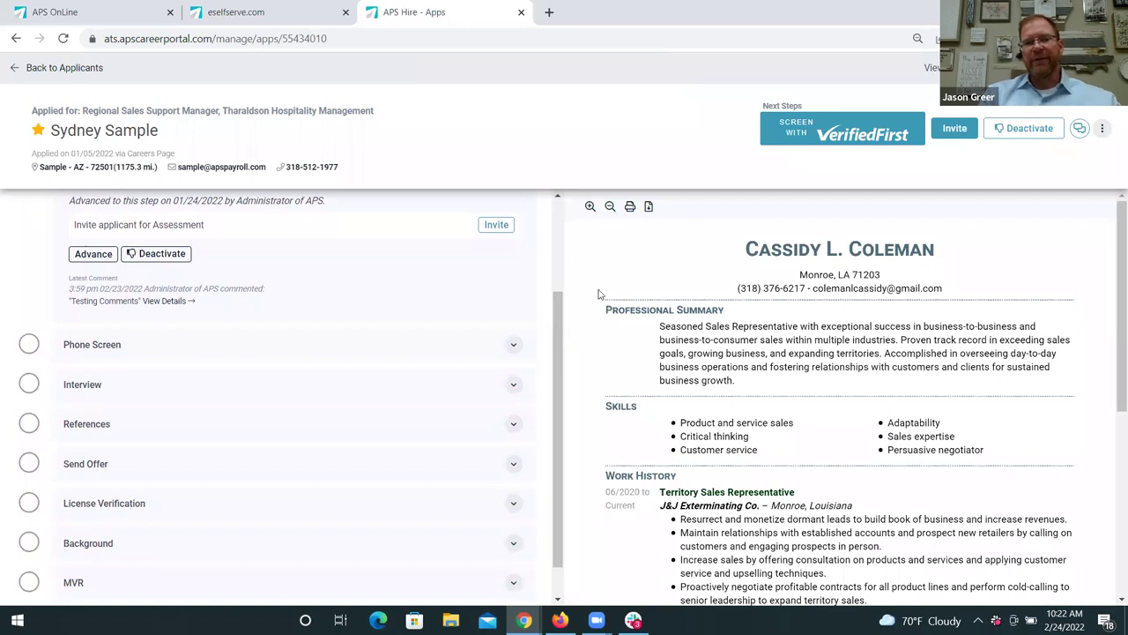
scroll(562, 264, up, 1)
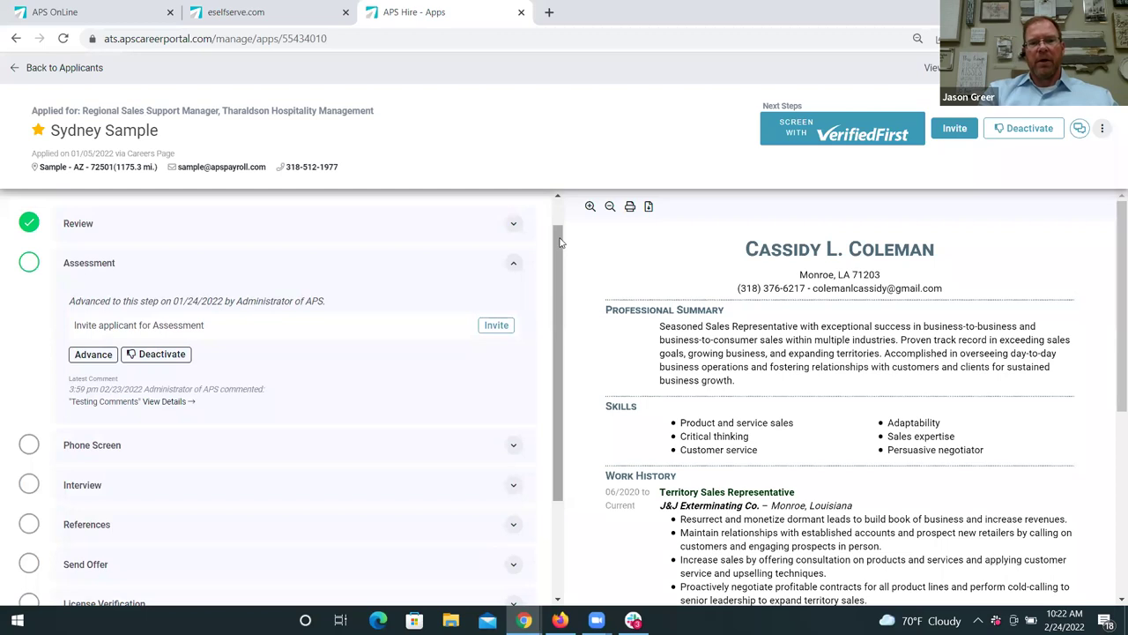
drag(559, 233, 558, 216)
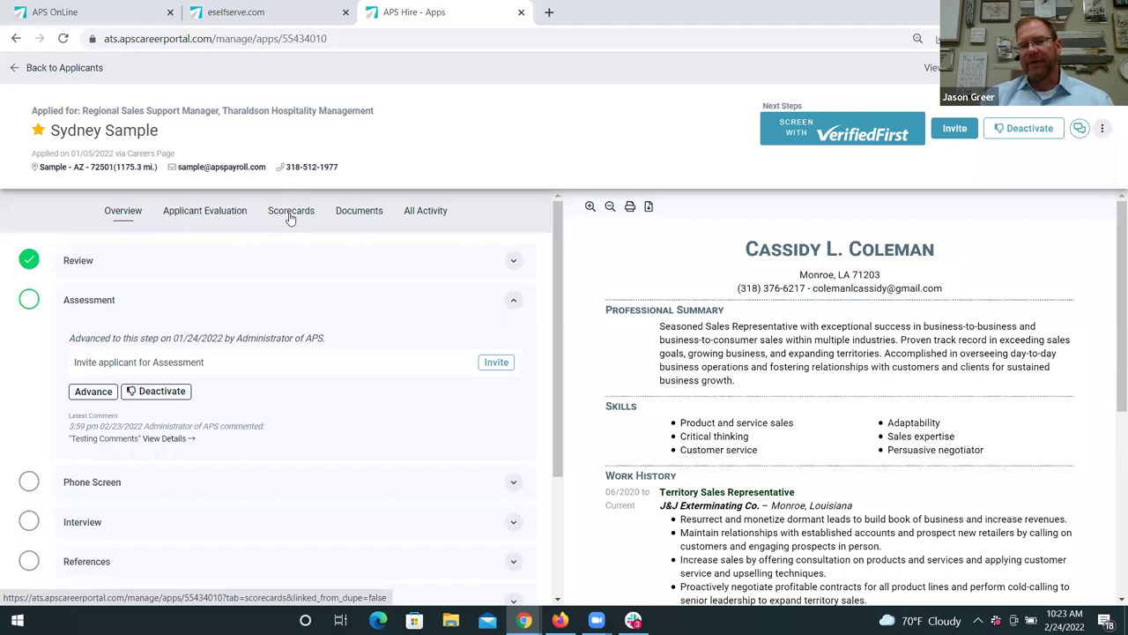
click(434, 215)
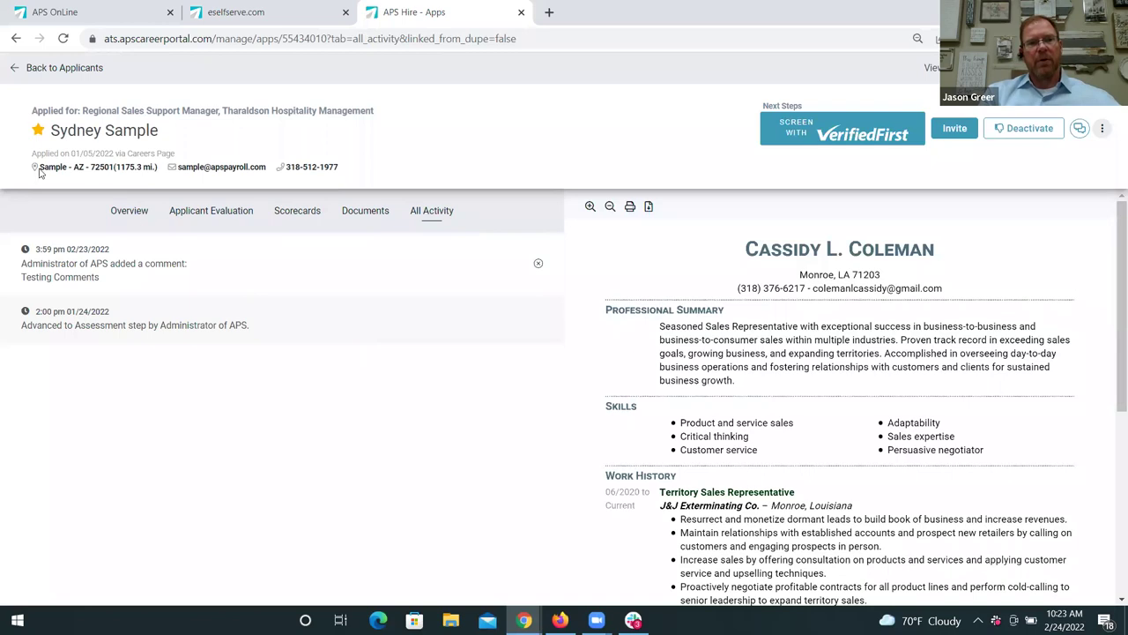
click(13, 69)
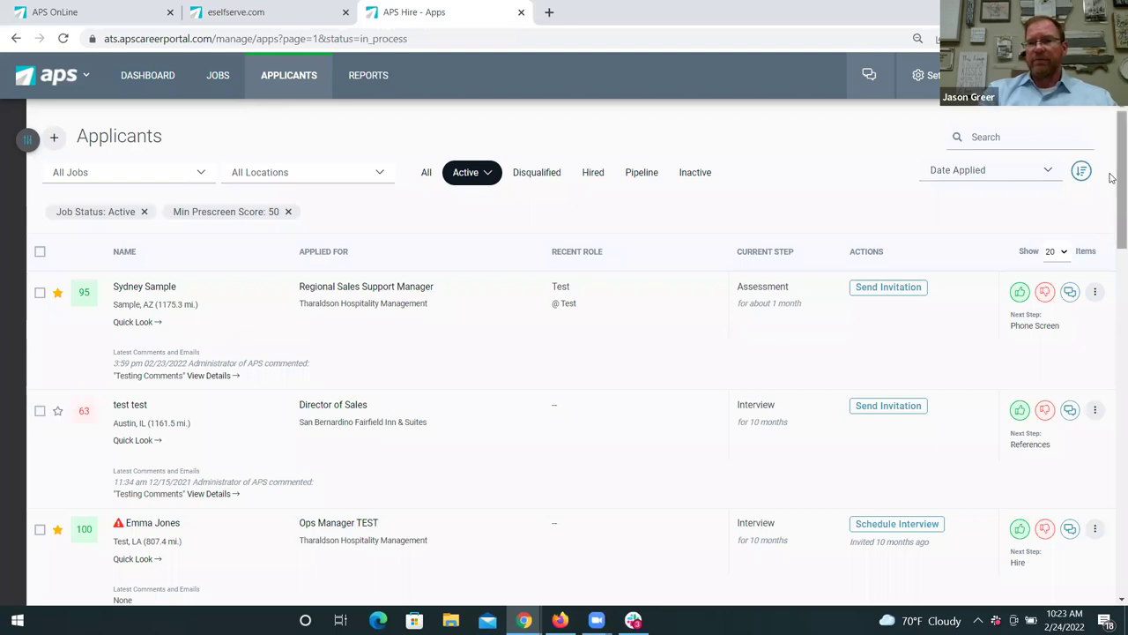
drag(1114, 175, 1112, 372)
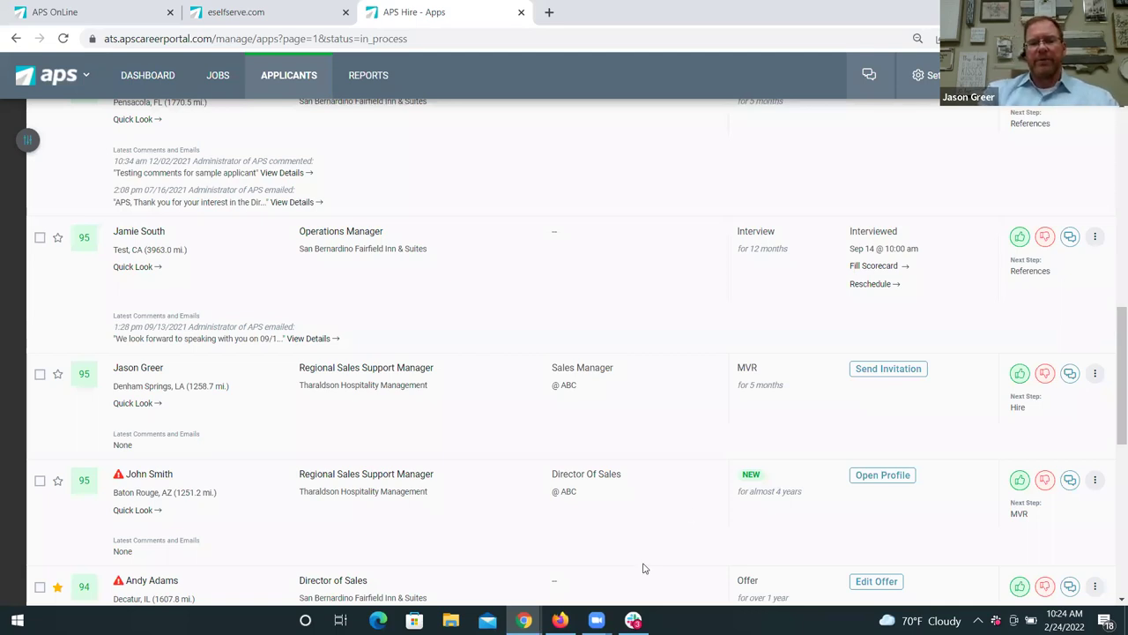
- Switch to Firefox, sign in to the onboarding portal with the saved credentials, and review the My Info personal and EEOC fields
click(559, 620)
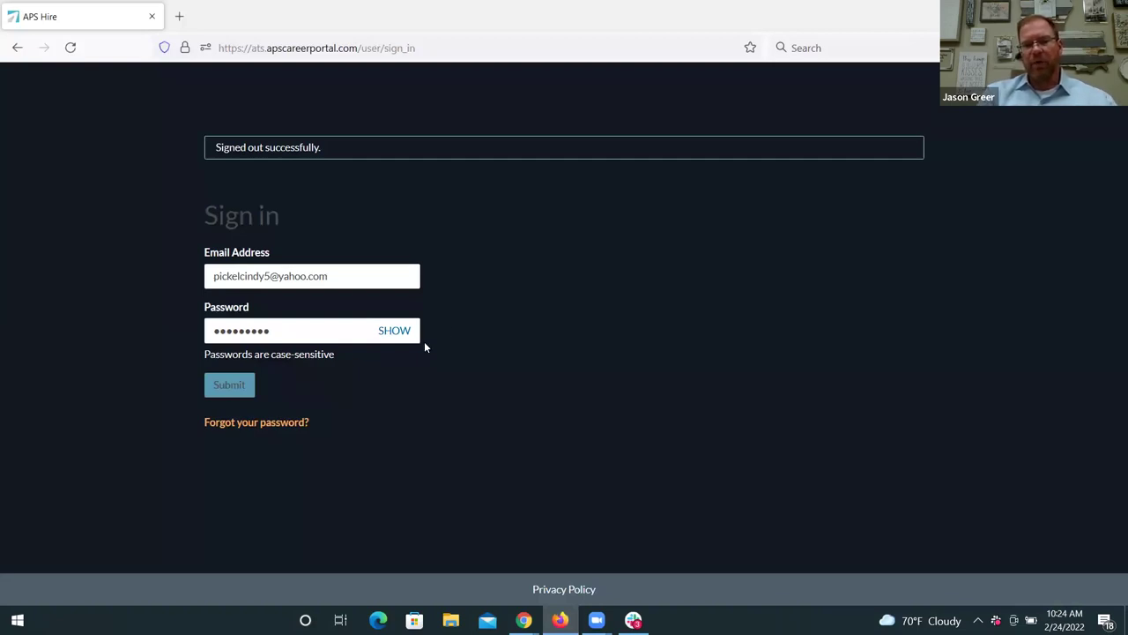
click(244, 384)
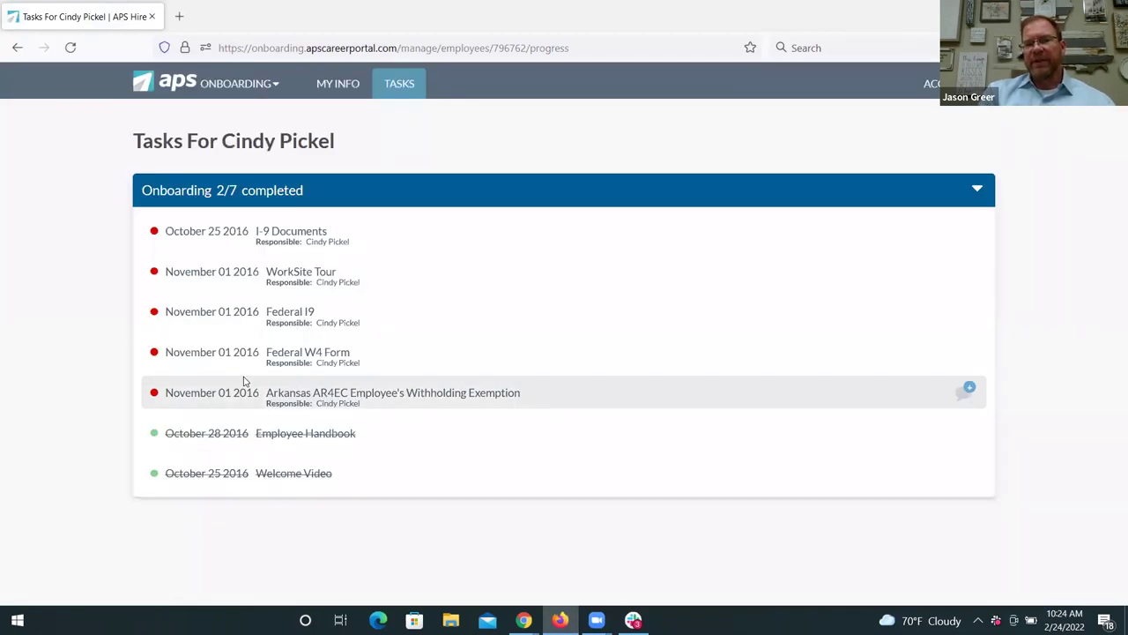
click(337, 84)
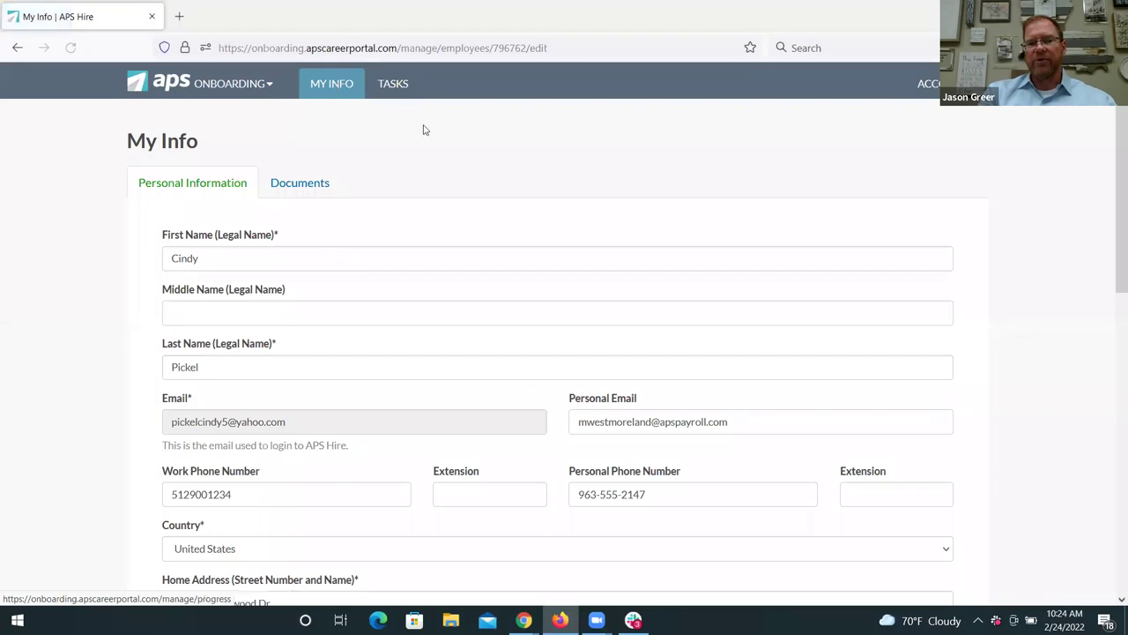
drag(1112, 209, 1111, 457)
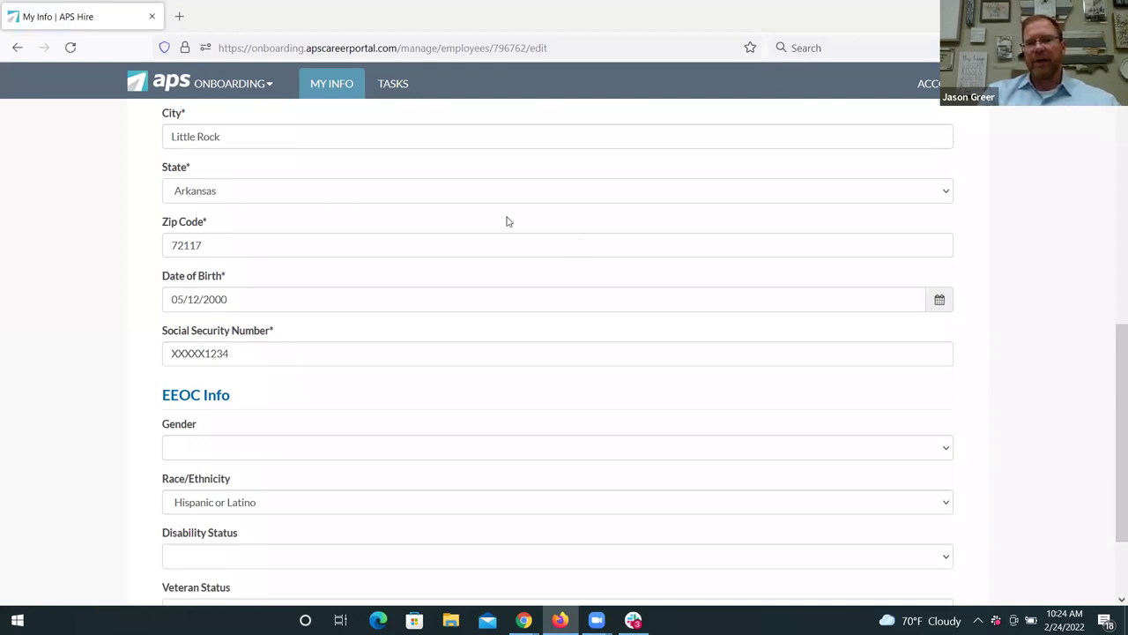
- Open the Federal I9 form from the onboarding tasks and examine its fields through to the e-signature section
click(391, 88)
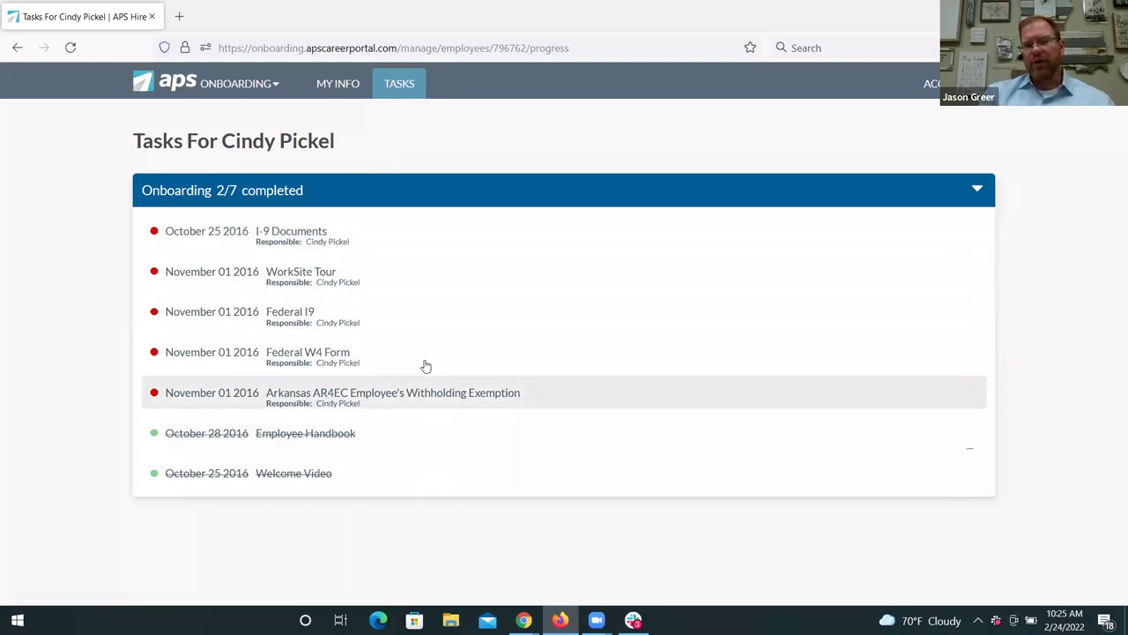
click(279, 314)
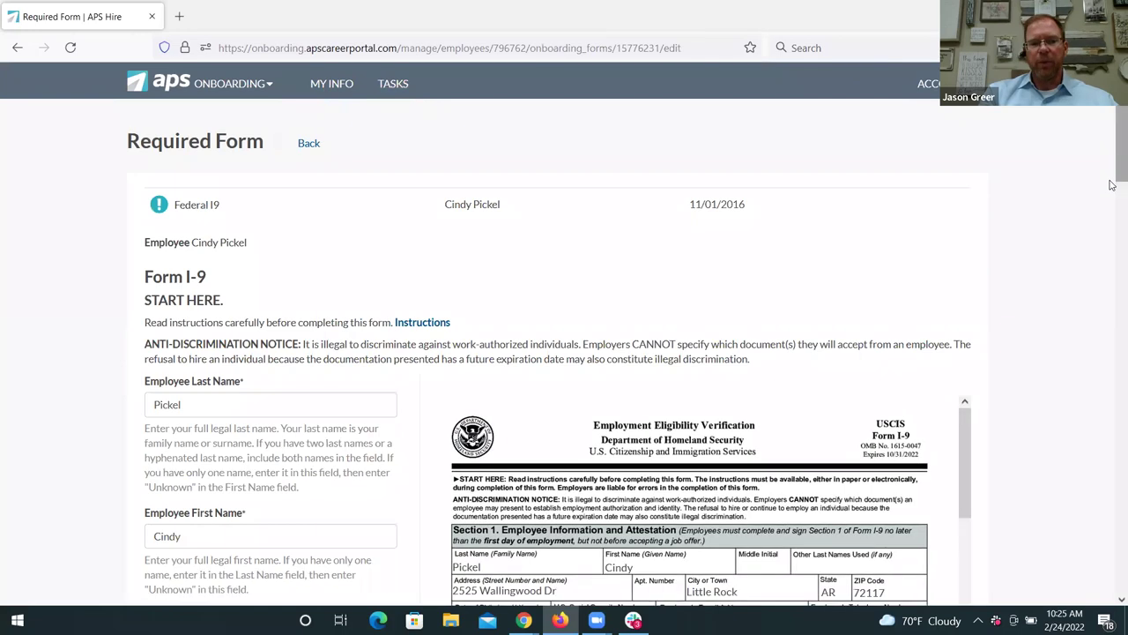
scroll(1110, 247, down, 3)
scroll(1109, 224, down, 2)
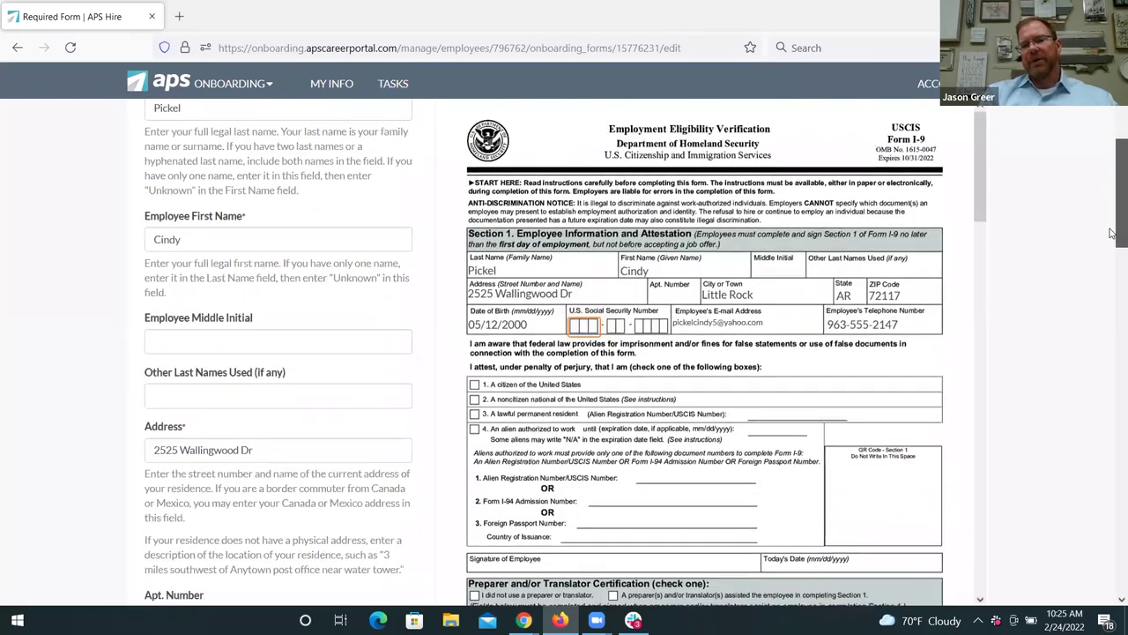
scroll(1112, 246, down, 3)
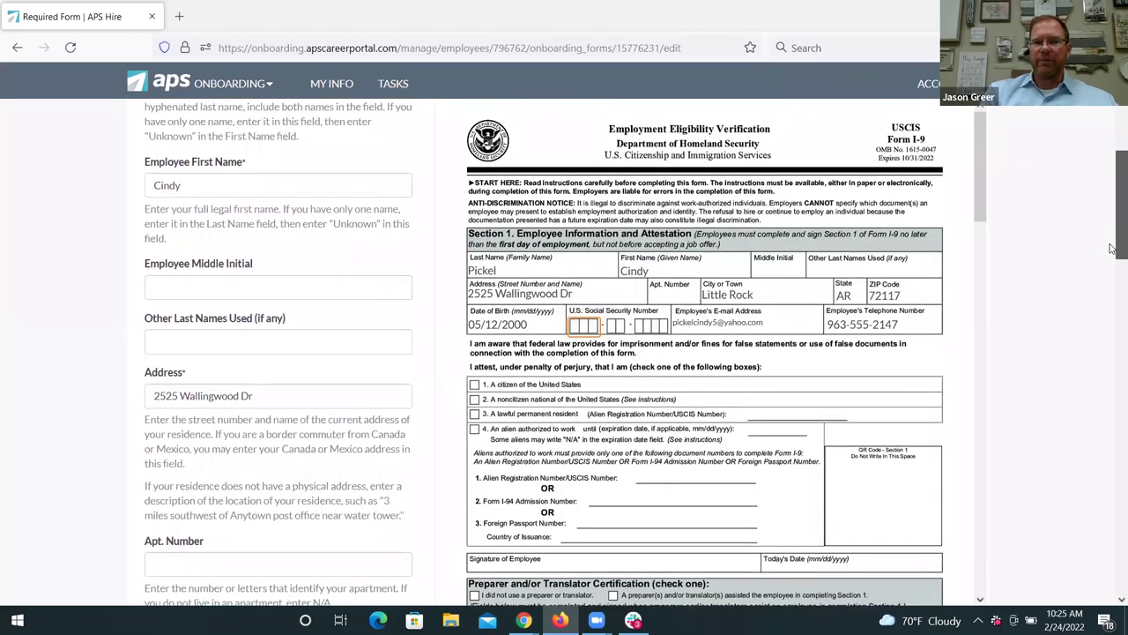
drag(1113, 269, 1113, 421)
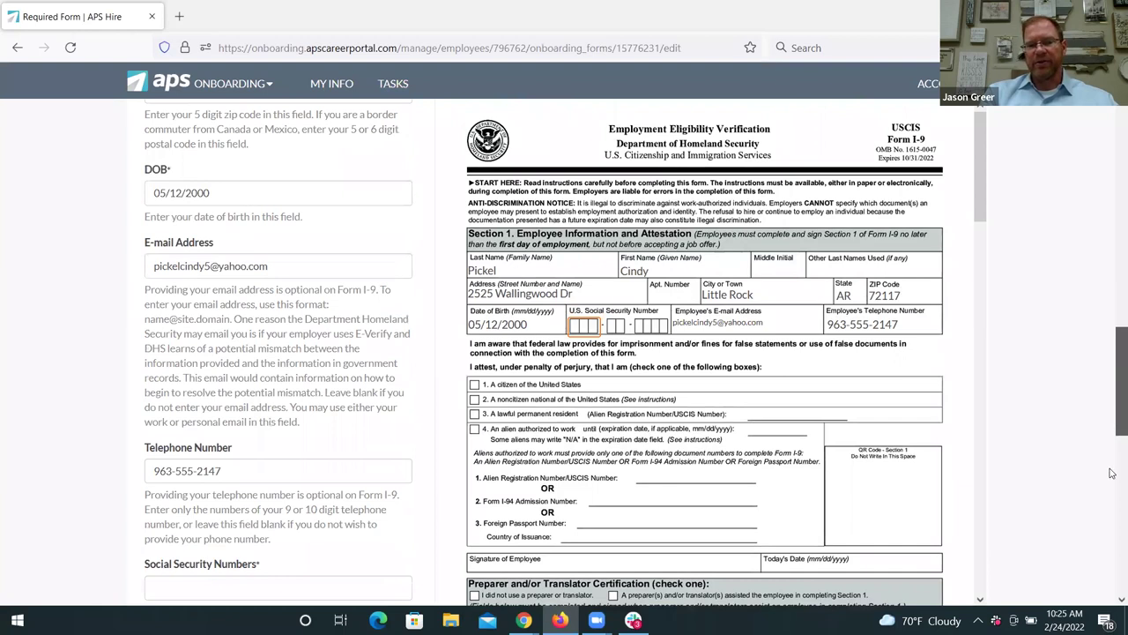
click(1113, 524)
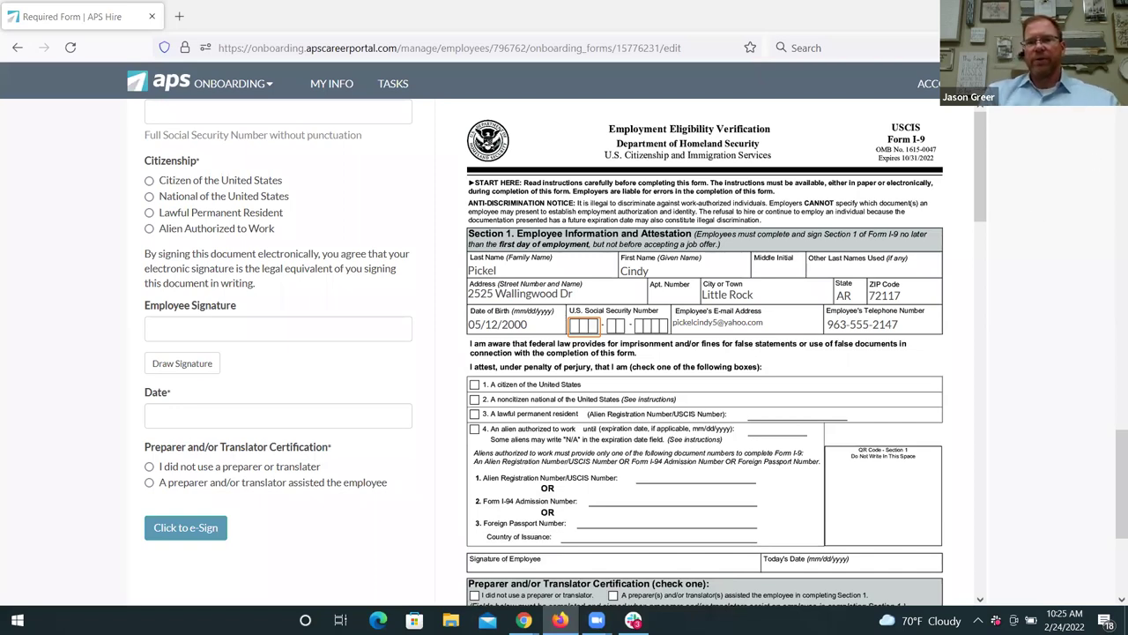
- Switch to APS OnLine in Chrome and open the pending employee's record from the new hires awaiting approval
key(alt+Tab)
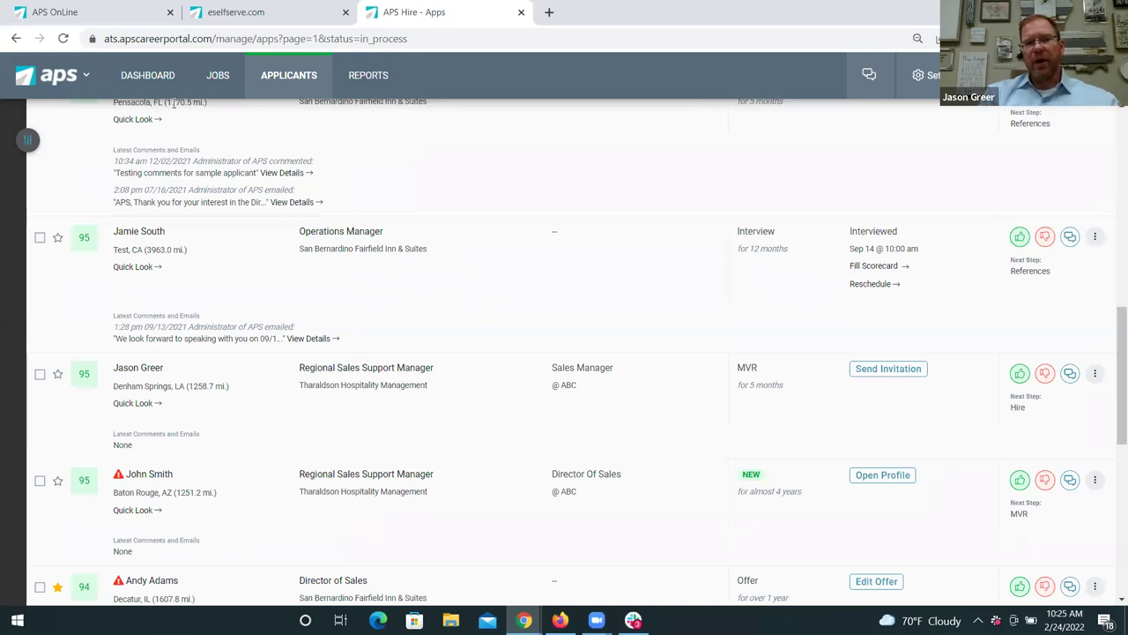
click(82, 11)
click(104, 69)
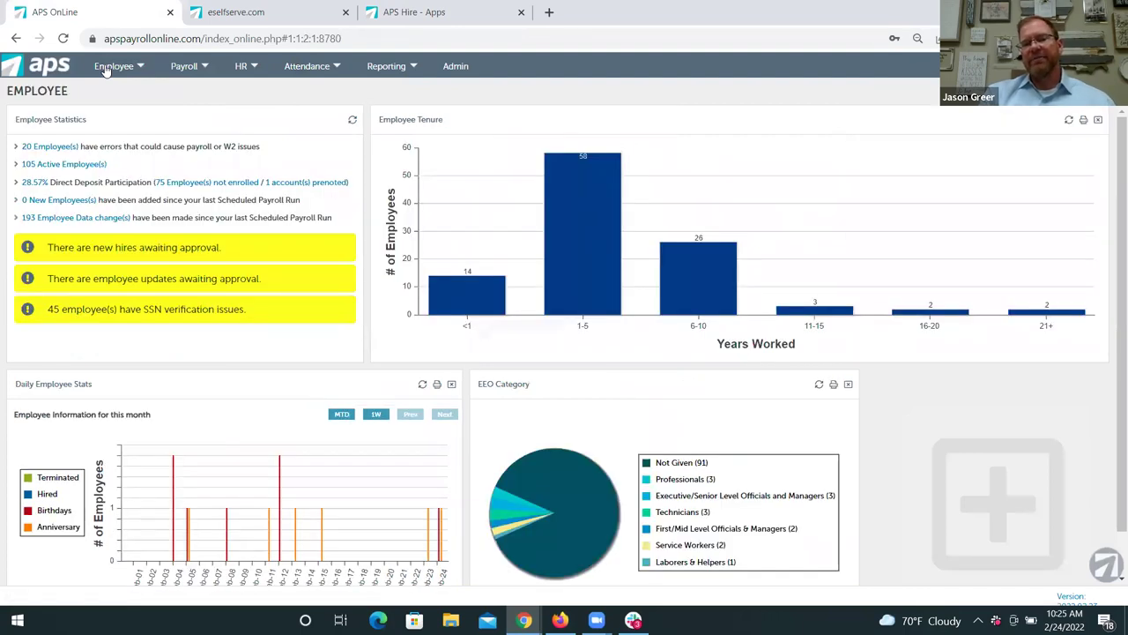
click(129, 252)
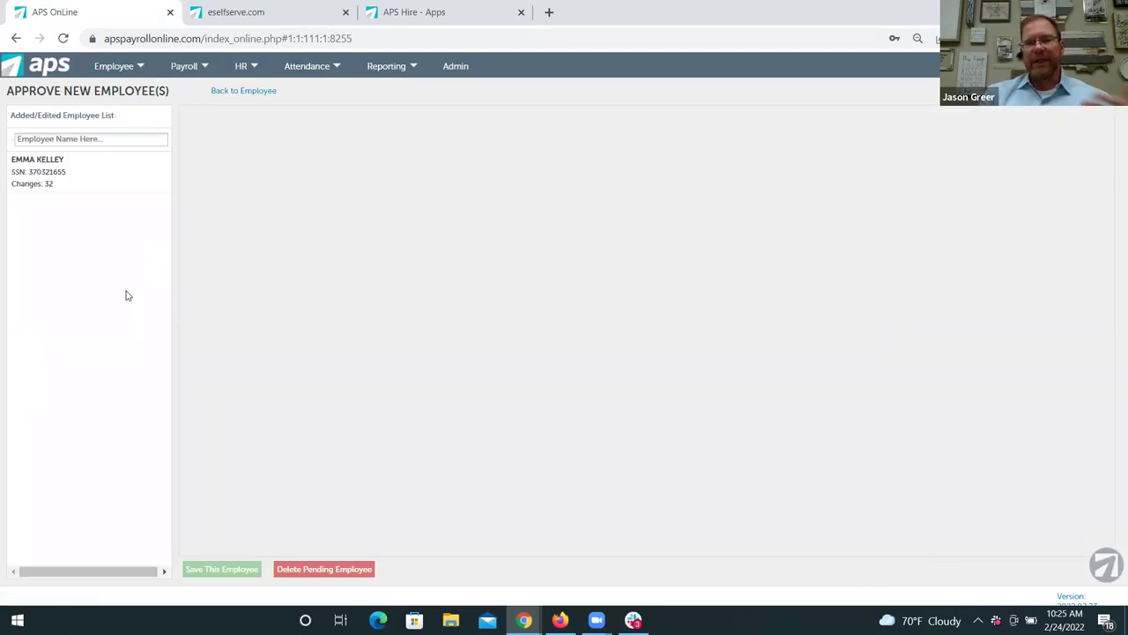
click(74, 183)
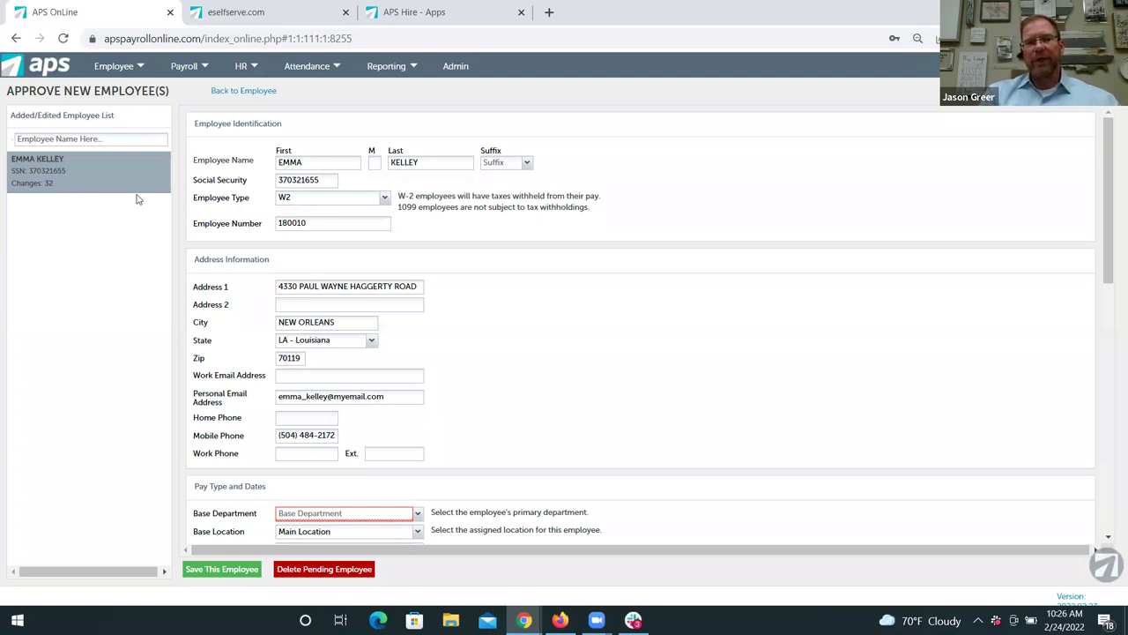
- Filter the Employee List to names starting with J and open the third listed employee's record
click(141, 75)
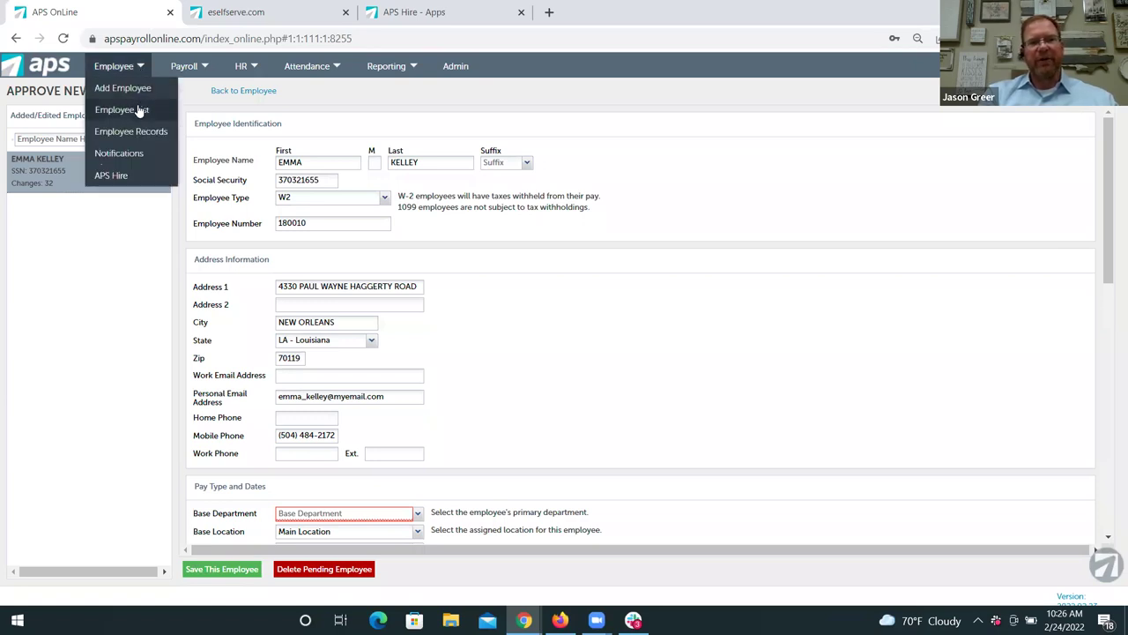
click(138, 112)
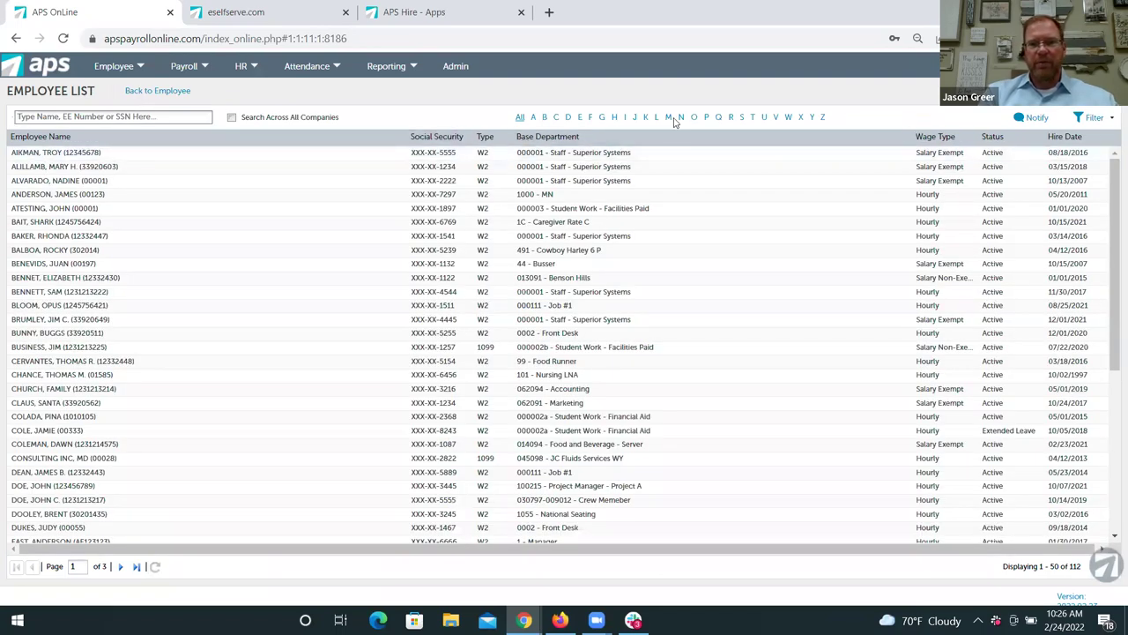
click(635, 120)
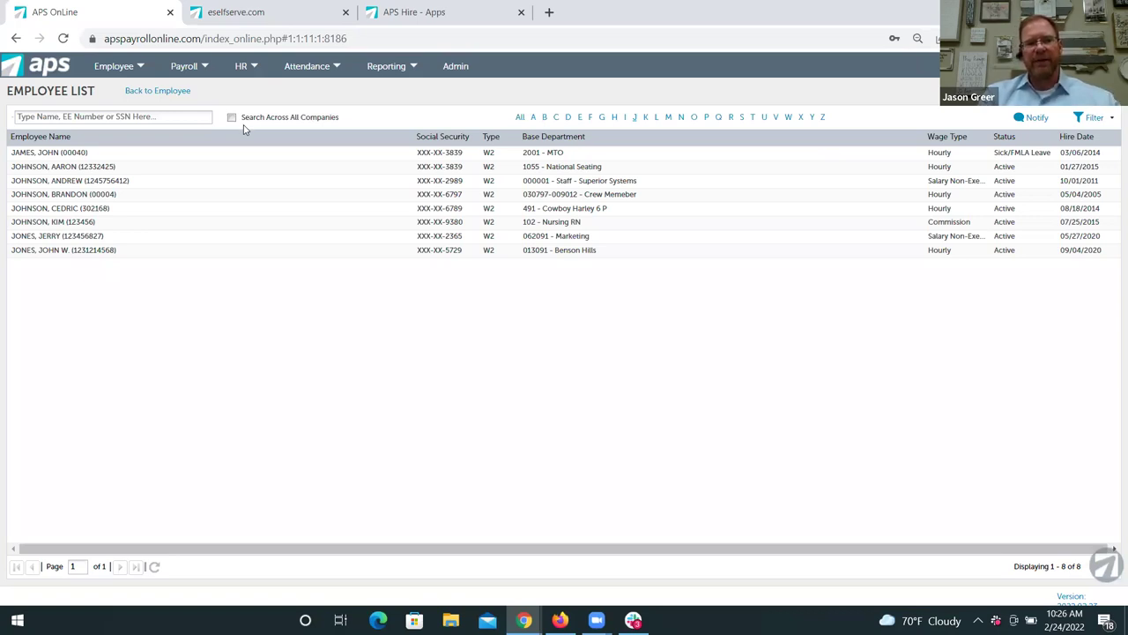
click(66, 184)
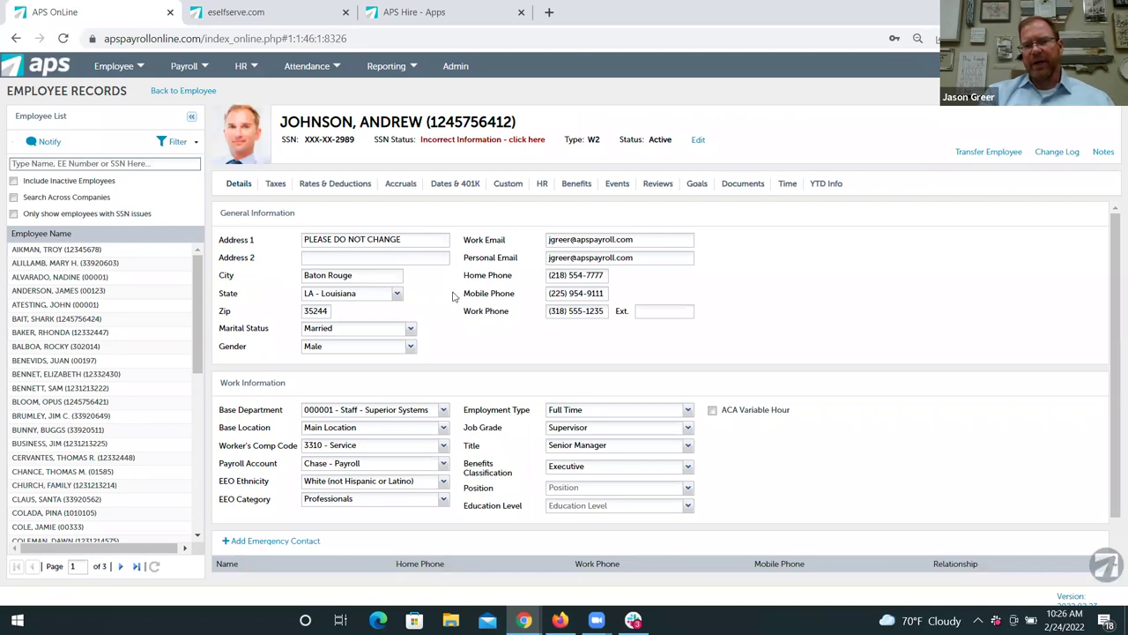
- Review the employee's Taxes and Documents sections and return to the Details section
click(275, 185)
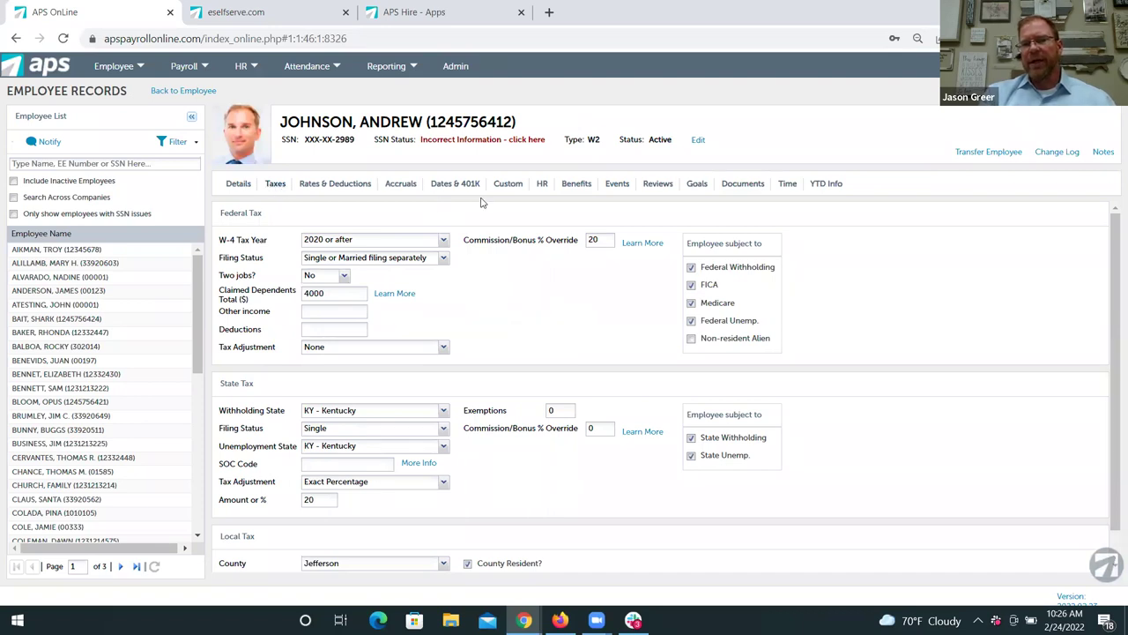
click(736, 186)
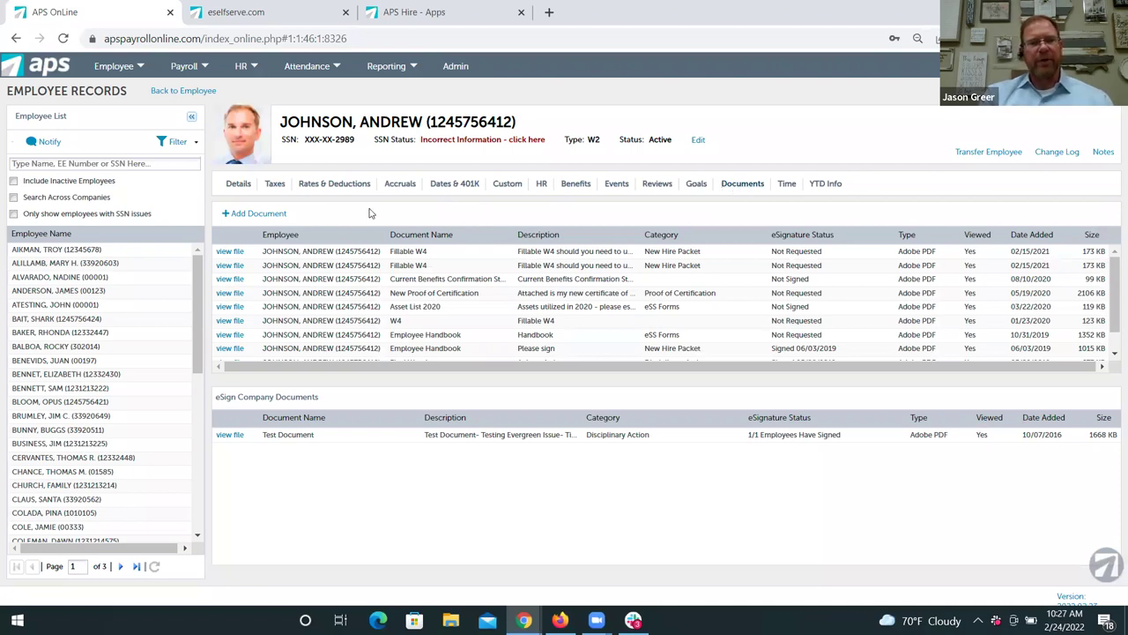
click(237, 187)
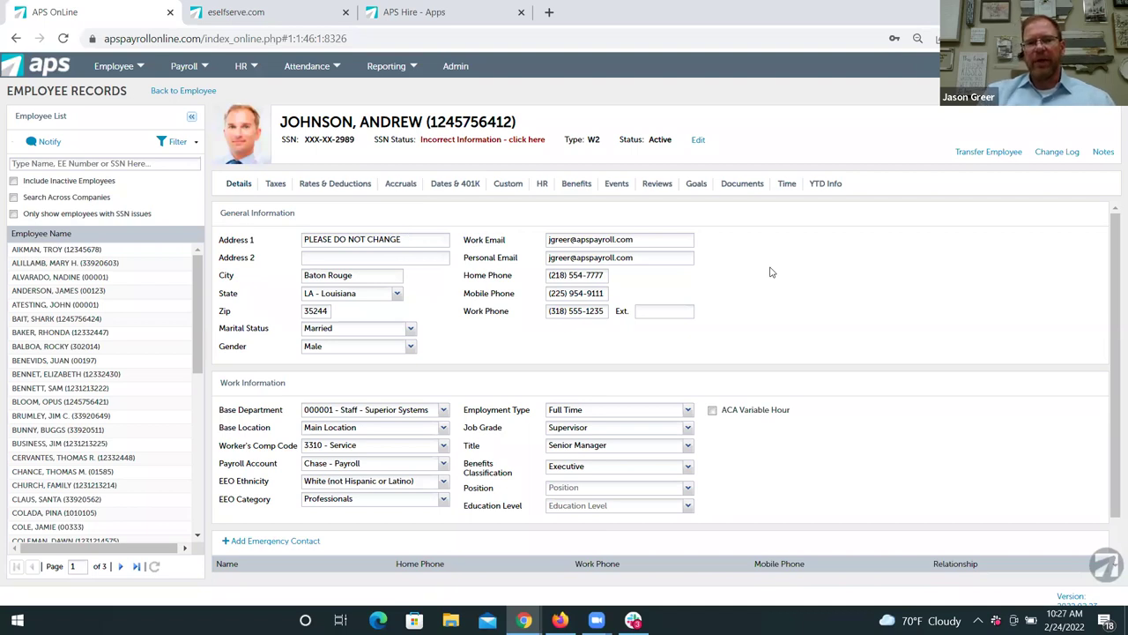
- Review the employee's Rates & Deductions and enable Allow Mobile Clock In in the employee's Time settings
click(345, 184)
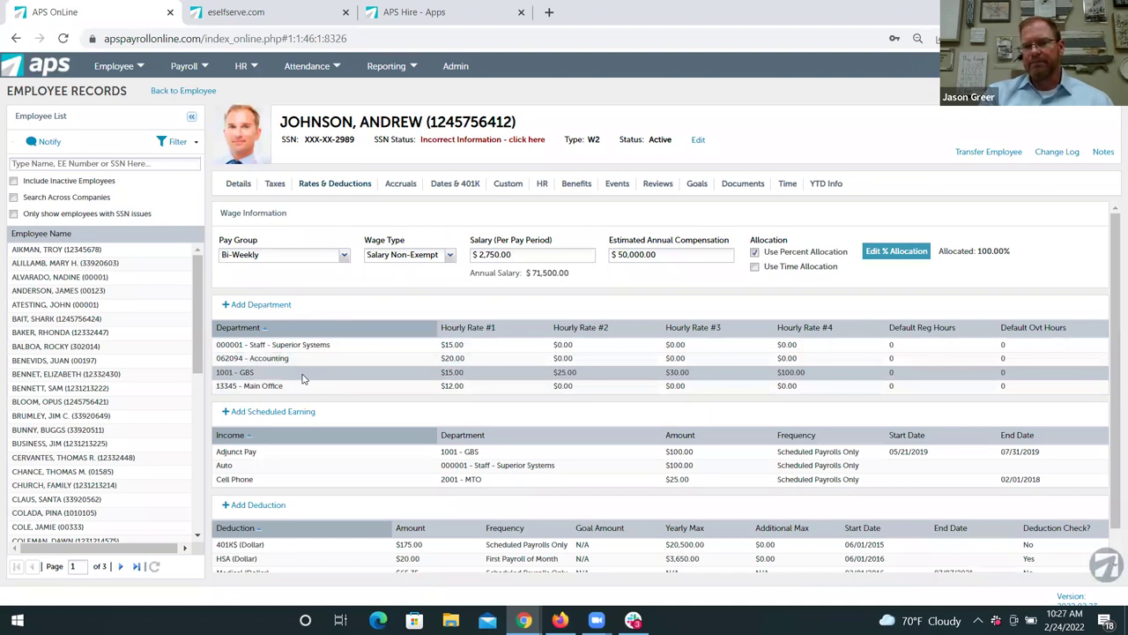
click(790, 186)
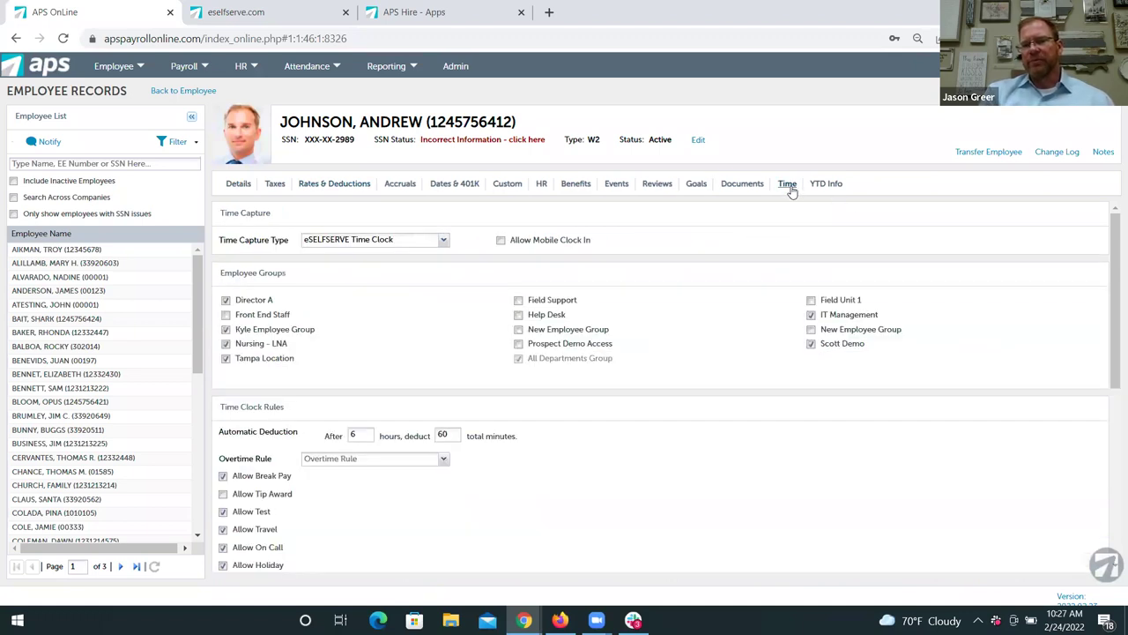
click(501, 241)
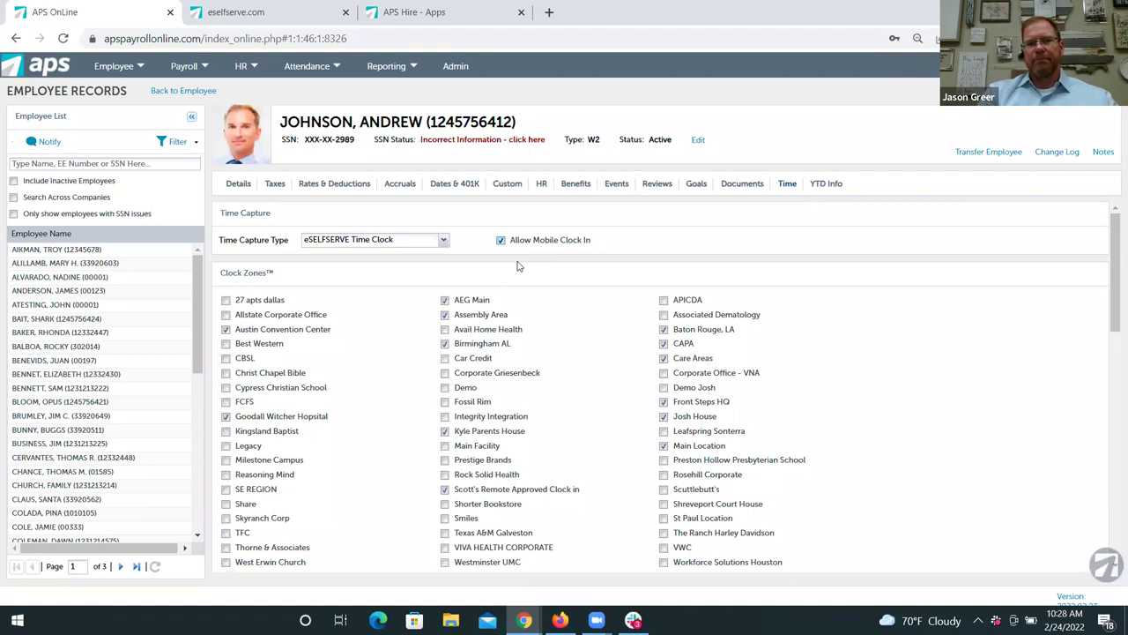
- Return to the main menu, switch to eselfserve.com and review the pending time off request's details through to the projected remaining hours
click(49, 69)
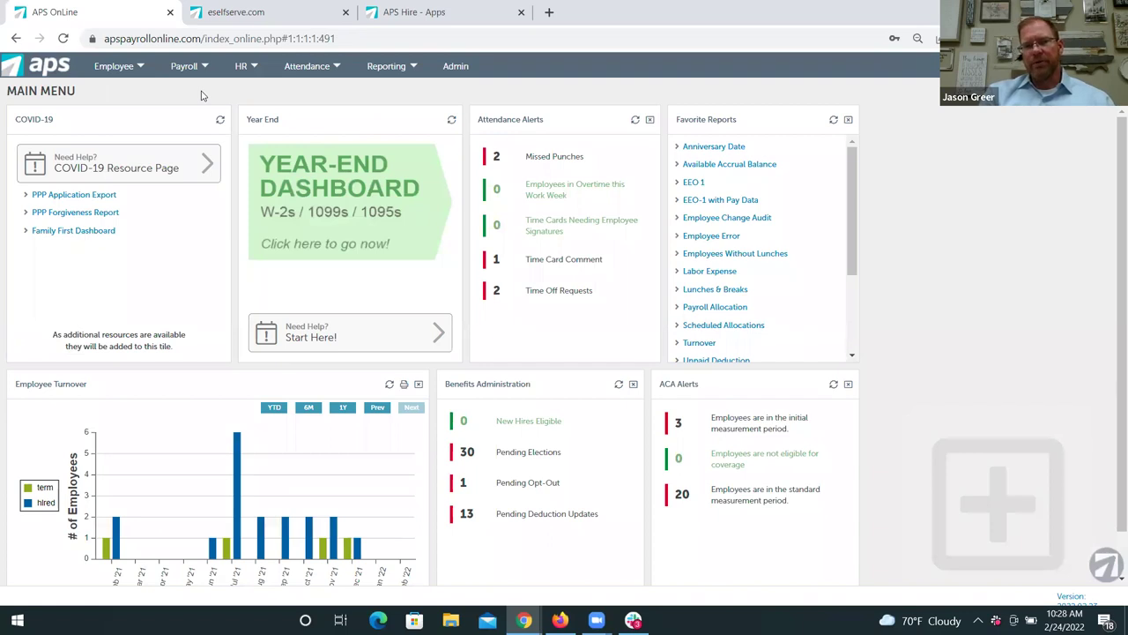
click(238, 18)
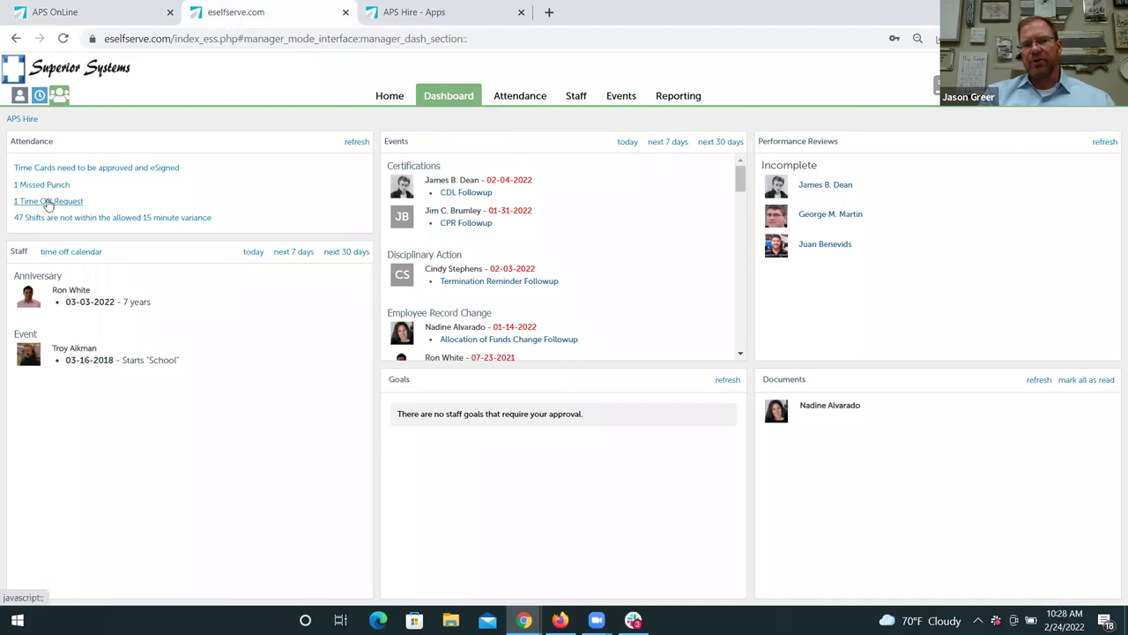
click(50, 202)
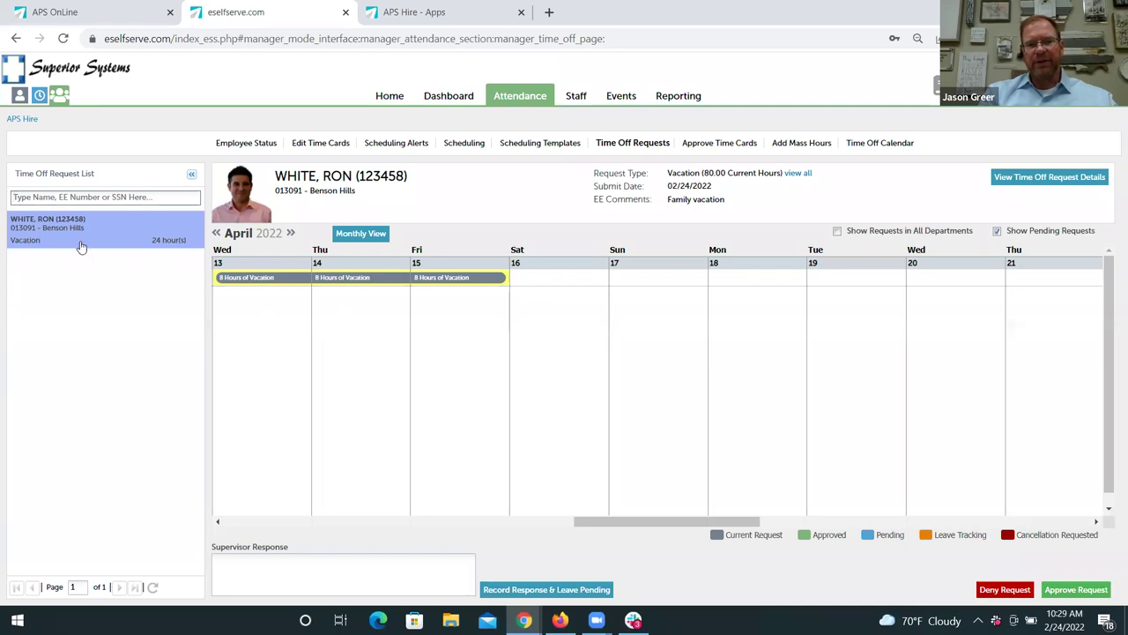
click(1074, 179)
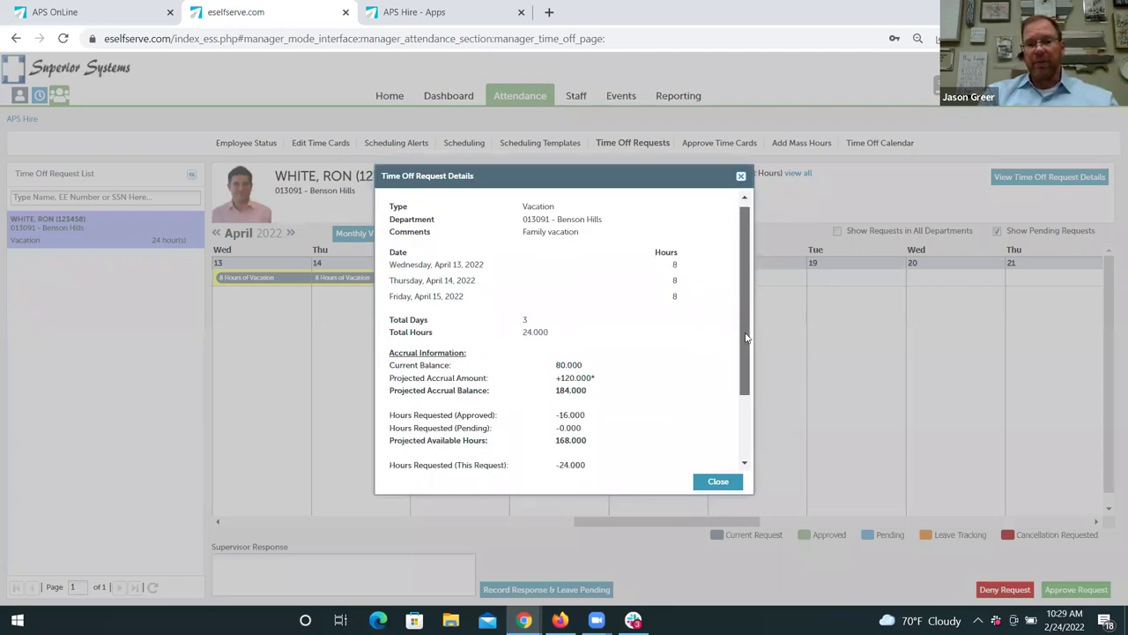
drag(745, 346, 740, 377)
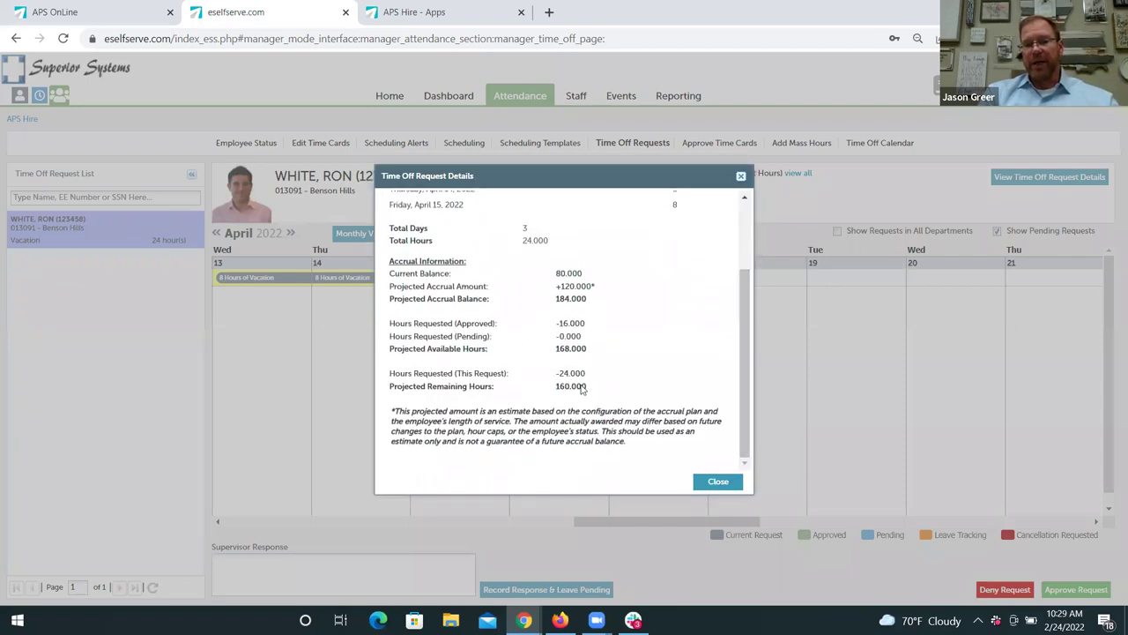
click(713, 480)
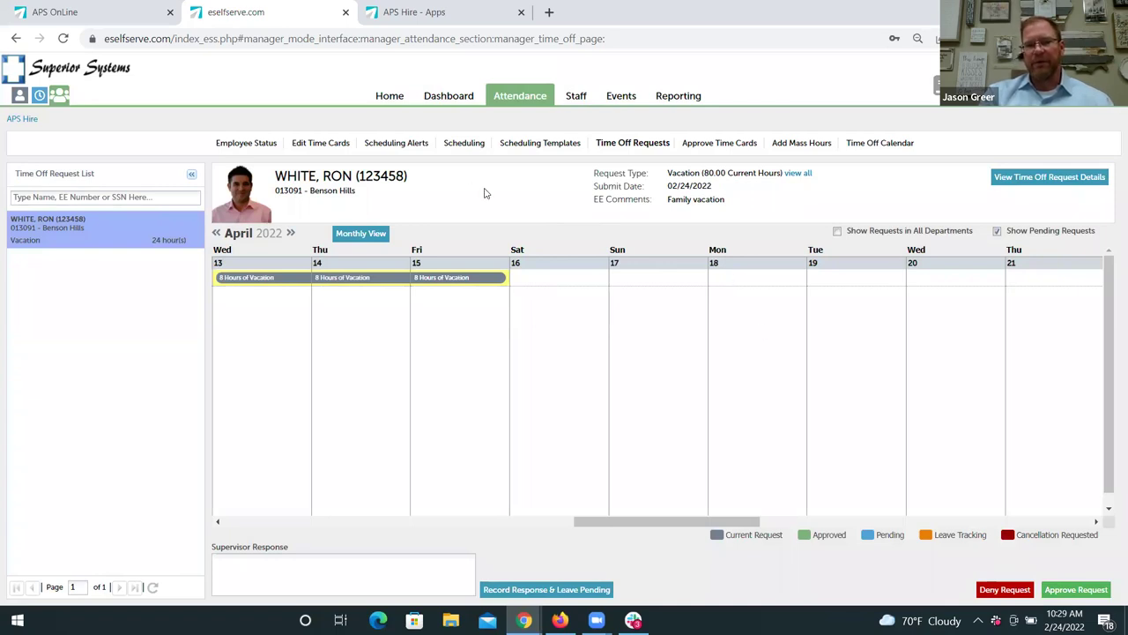
- Go from the manager dashboard to the time clock, check the department choices and clock in under 000001 - Staff - Superior Systems
click(442, 99)
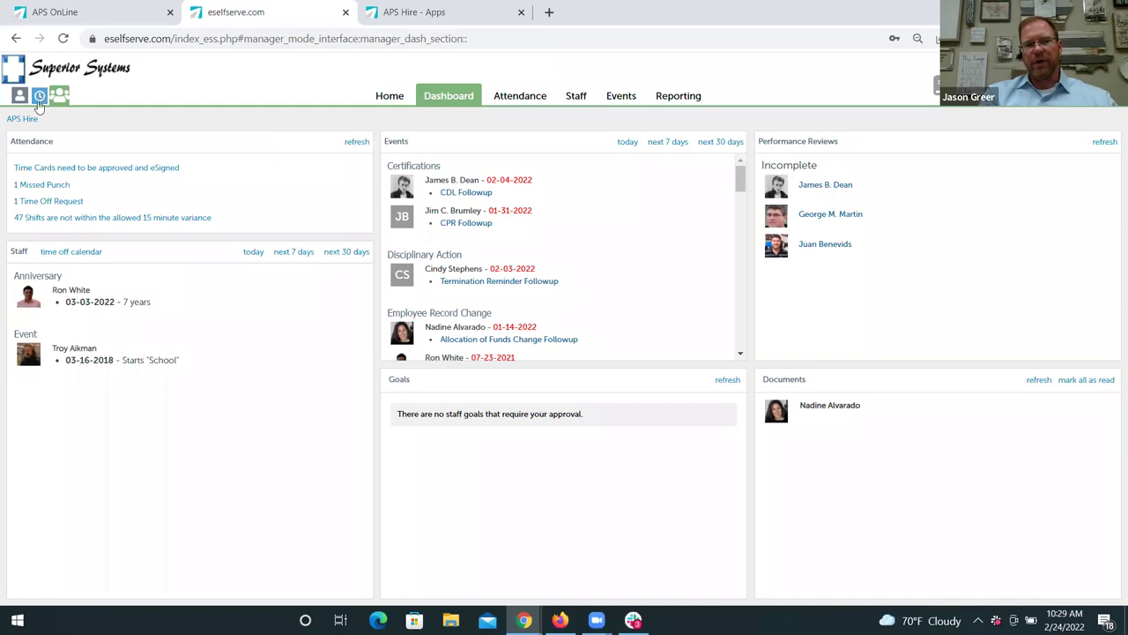
click(40, 97)
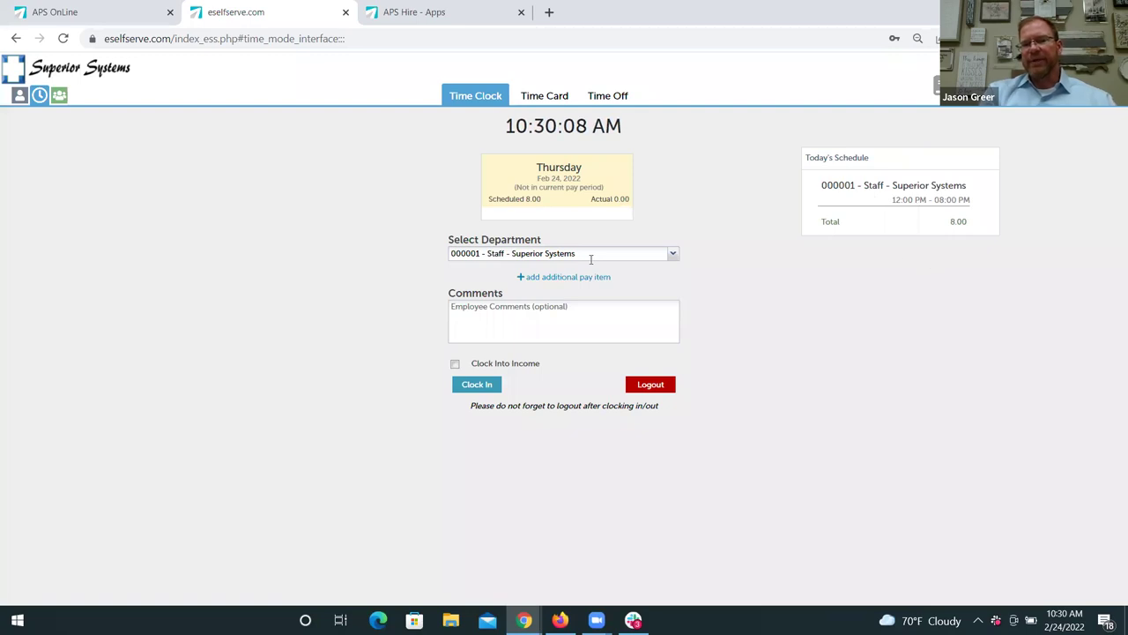
click(674, 257)
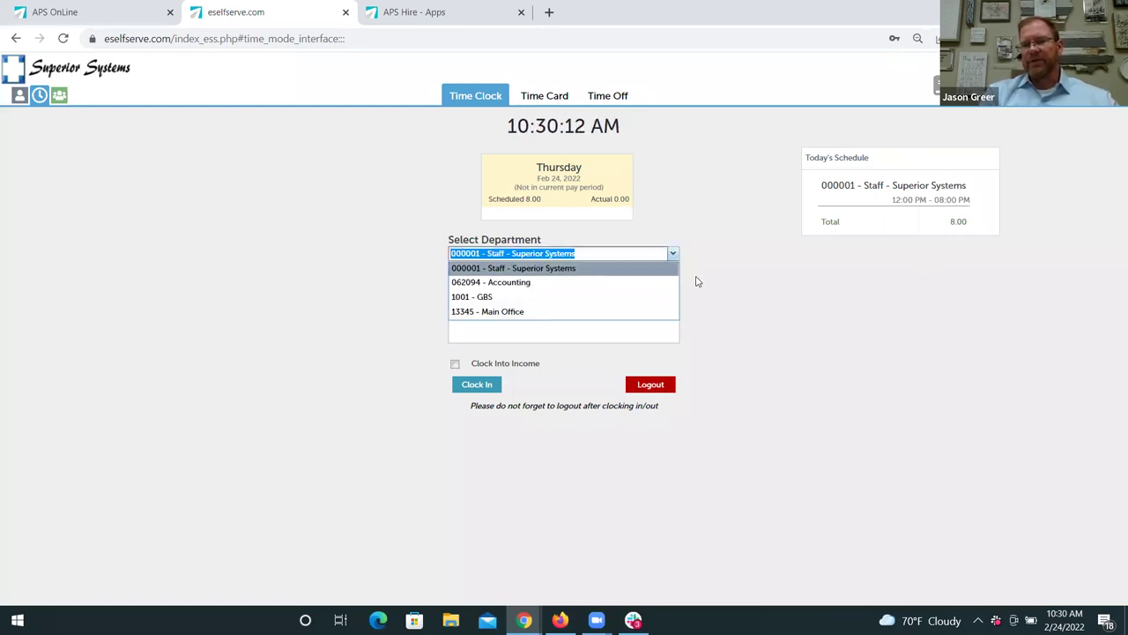
click(695, 281)
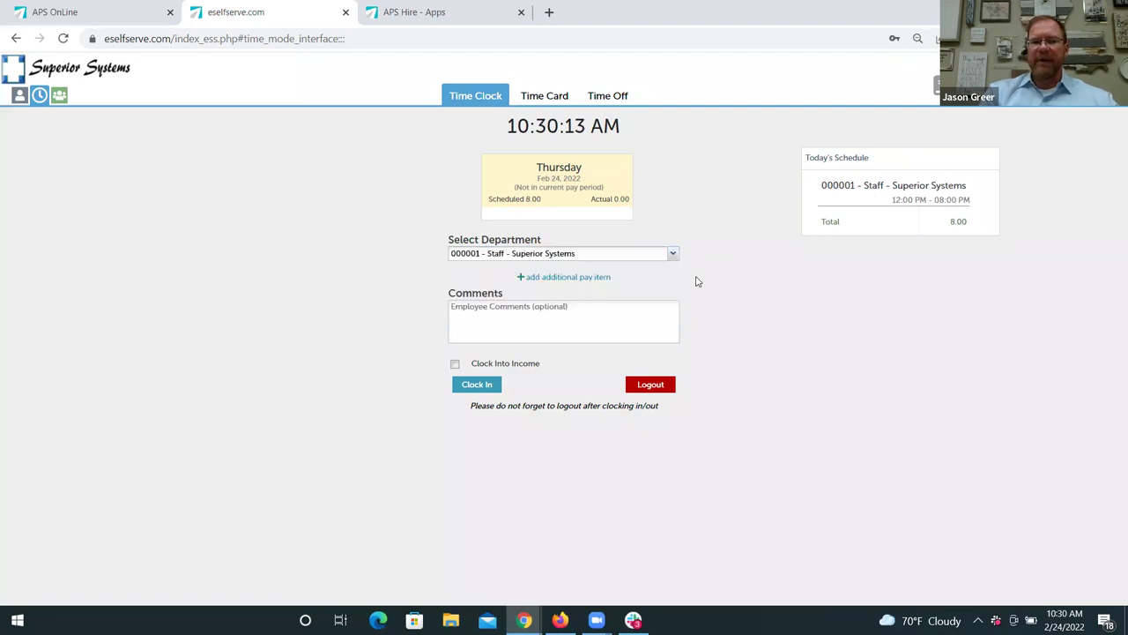
click(483, 389)
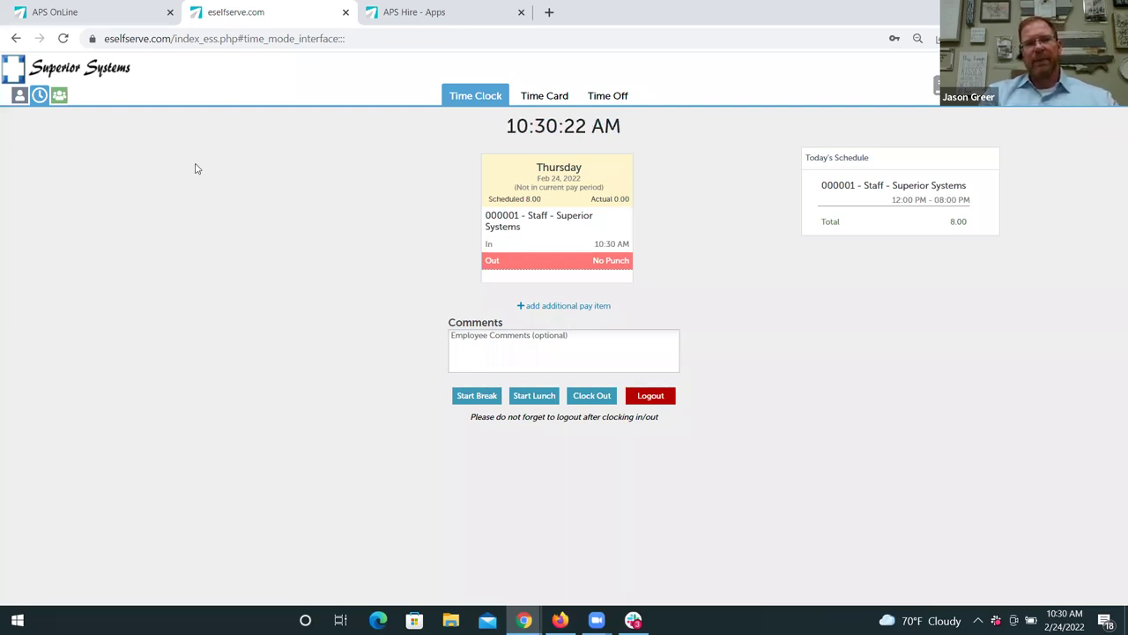
- Review the employee self-service home, Pay section with the 2014 payroll list, Info section and Time Off section
click(19, 97)
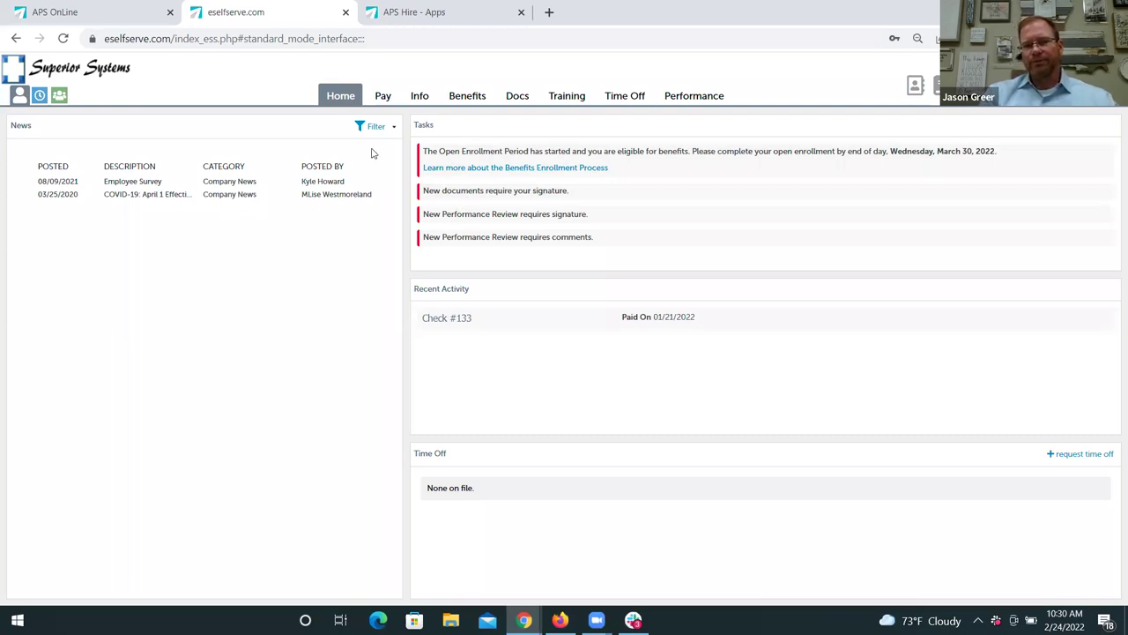
click(383, 96)
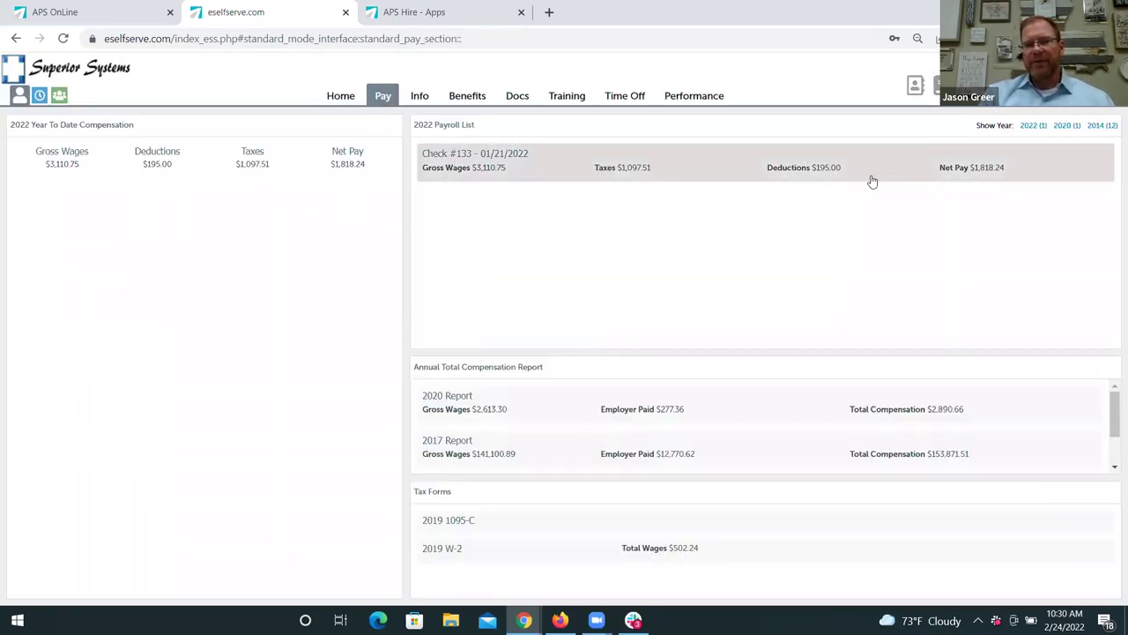
click(1103, 127)
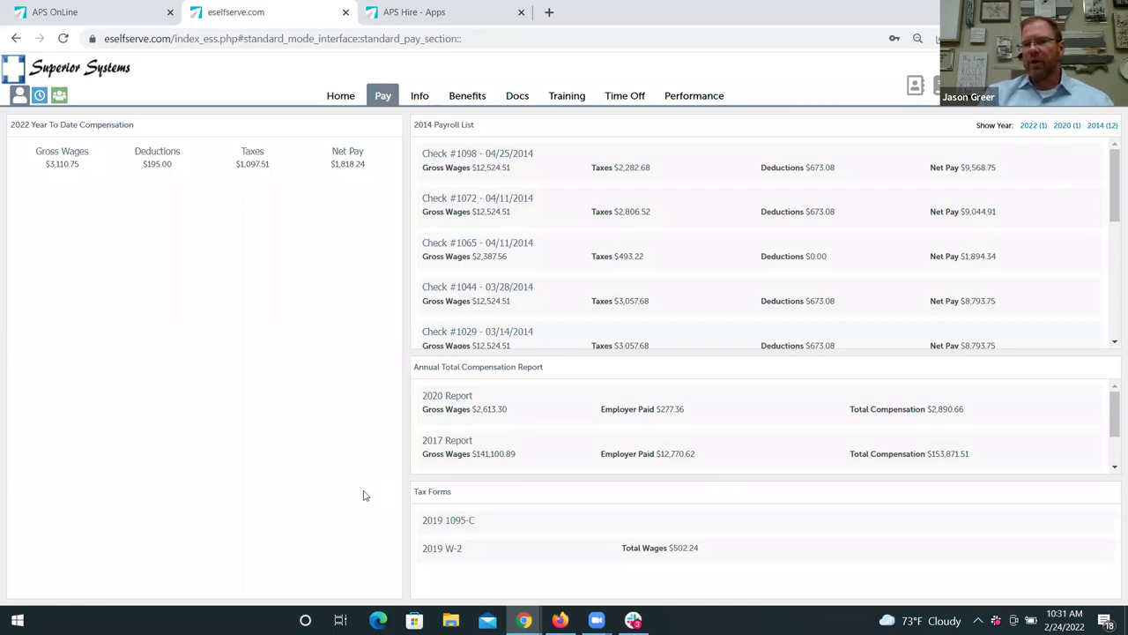
click(420, 103)
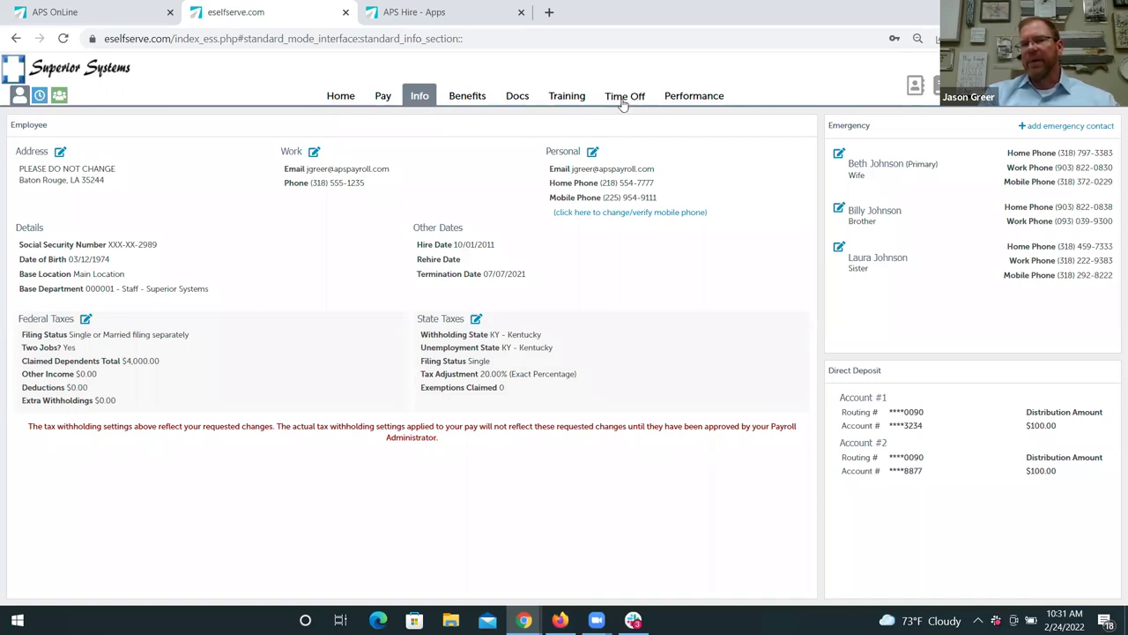
click(623, 100)
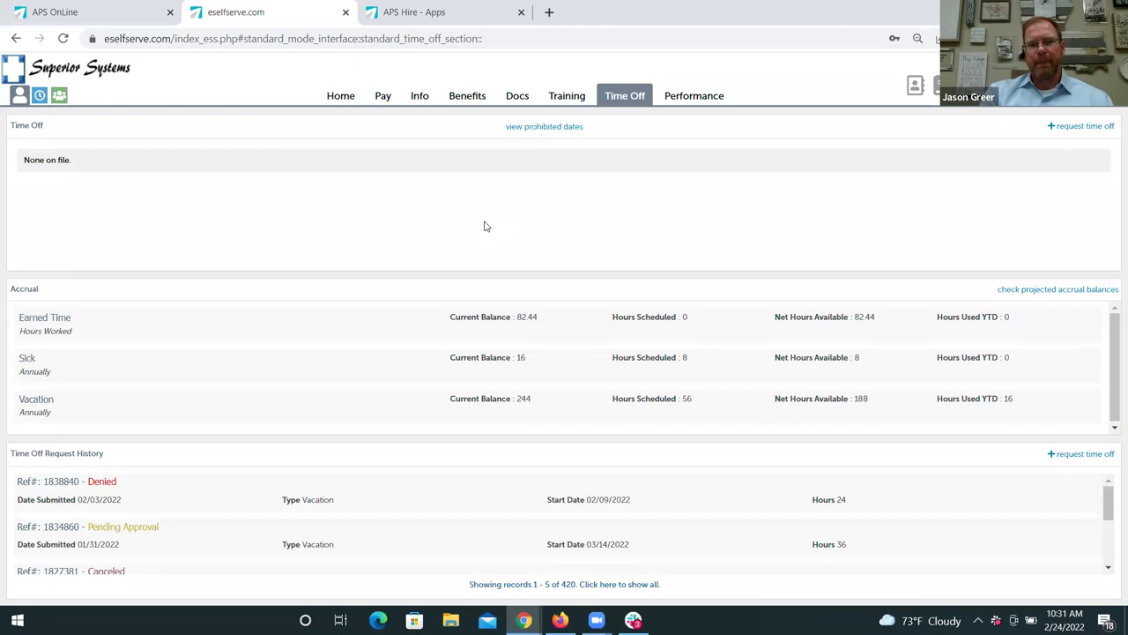
- Reopen the manager dashboard, switch to APS OnLine and look over the available Attendance options
click(59, 96)
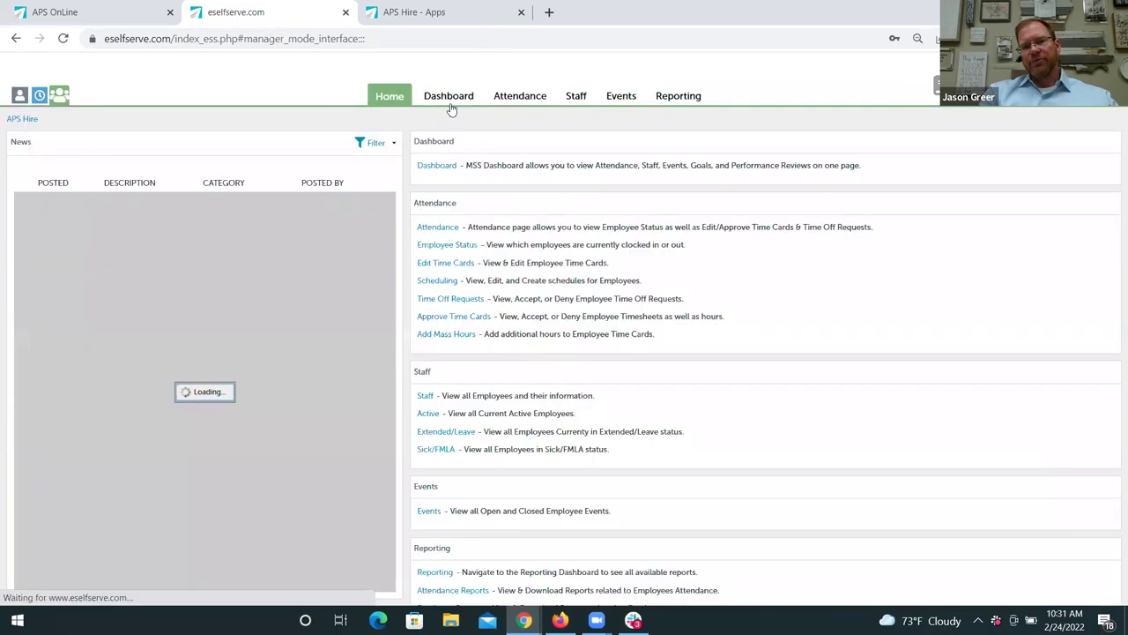
click(455, 96)
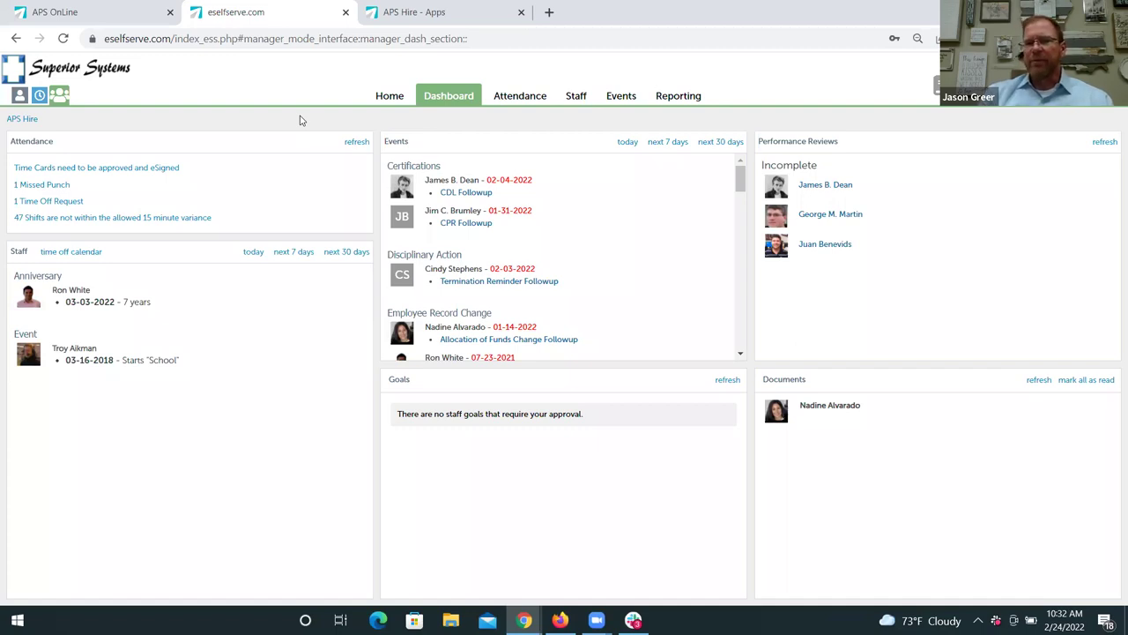
click(118, 16)
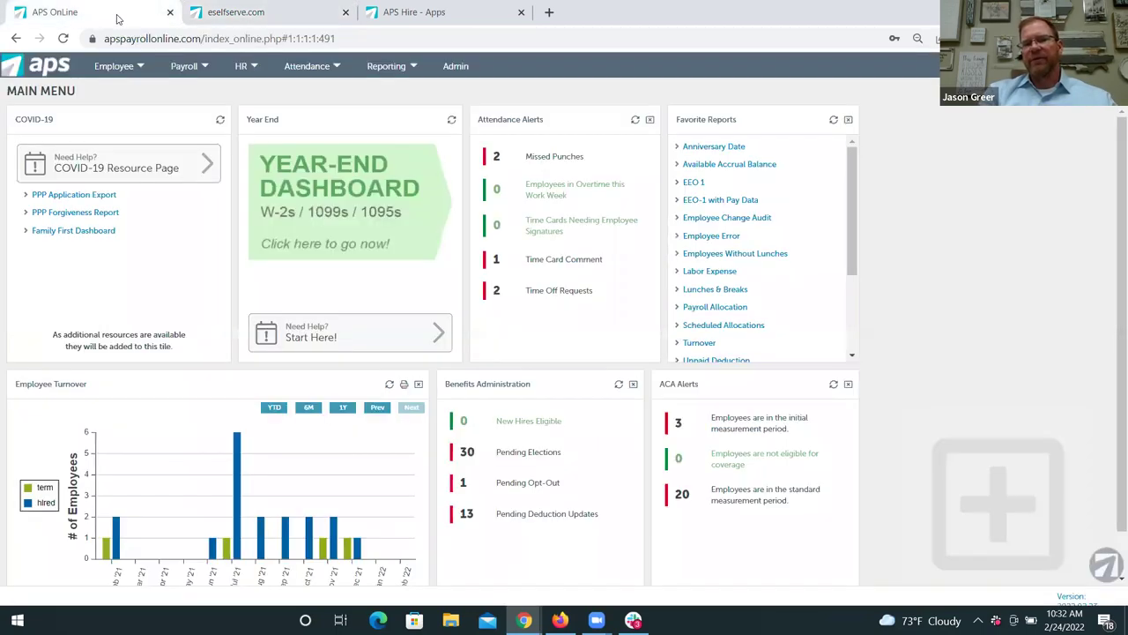
click(335, 73)
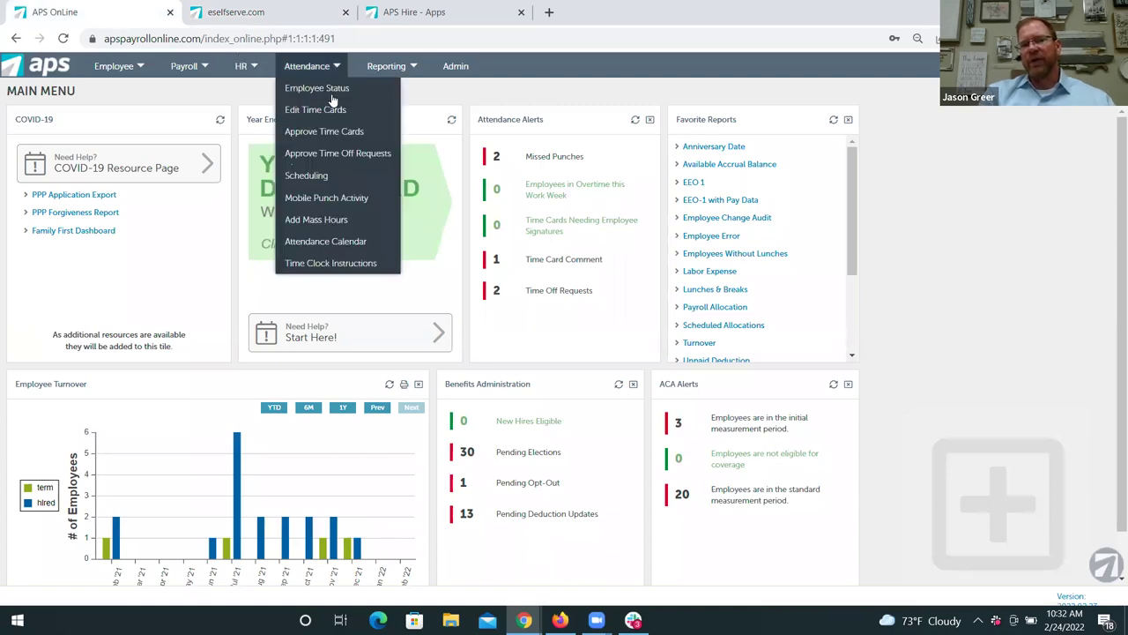
click(420, 91)
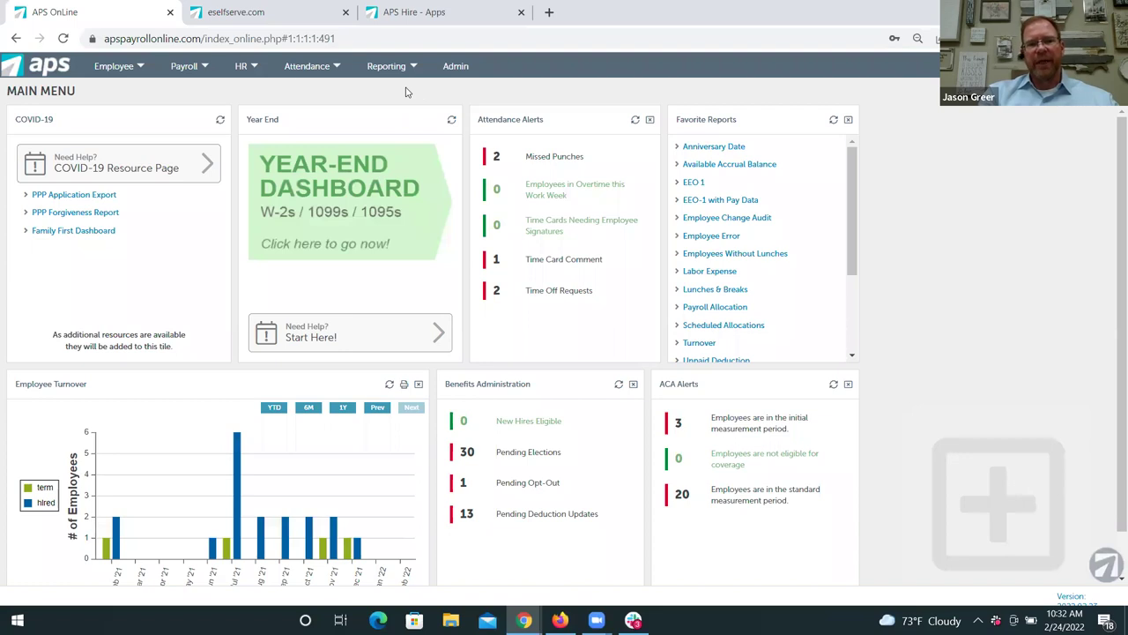
- Open the "Demo - Do not edit" payroll batch for editing, set its check date to 03/01/2022 and keep time entry sorted by Last Name
click(184, 69)
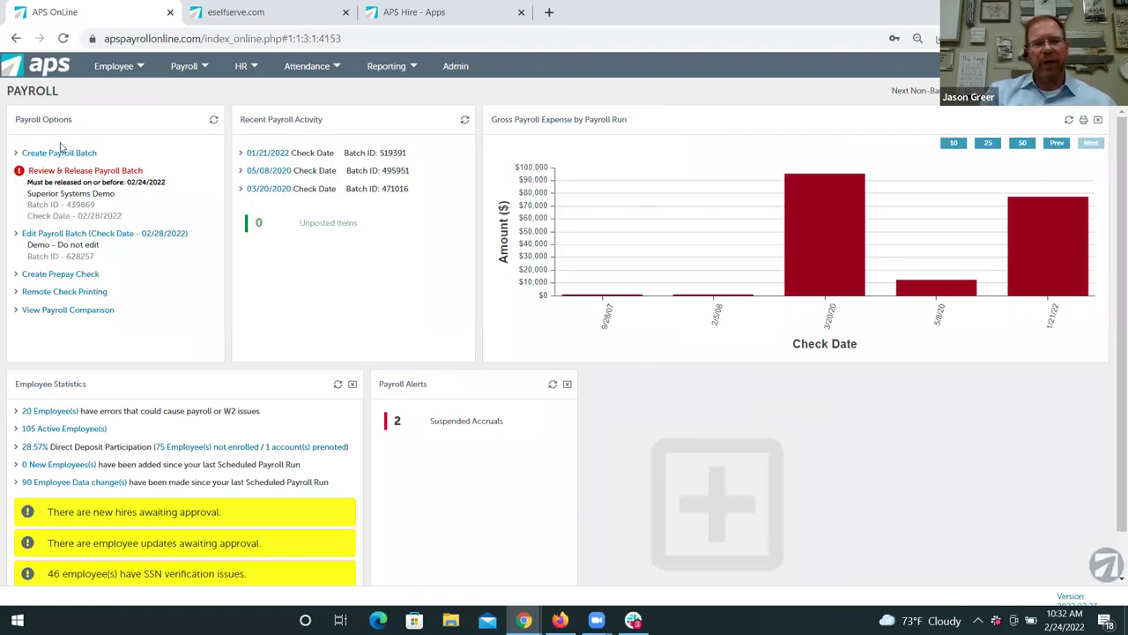
click(87, 235)
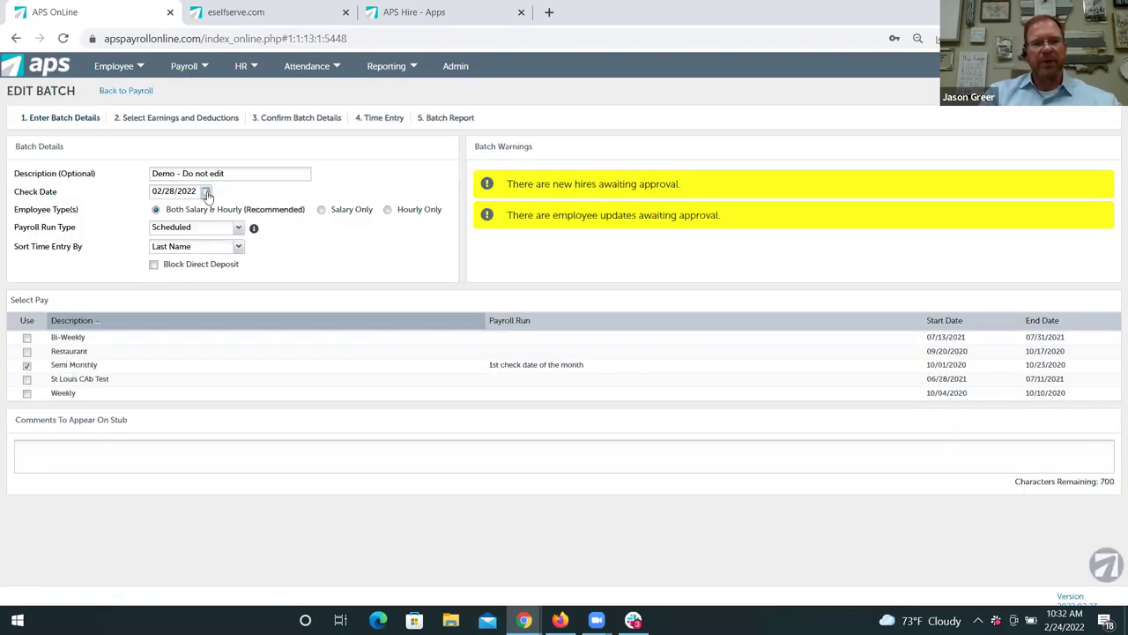
click(207, 192)
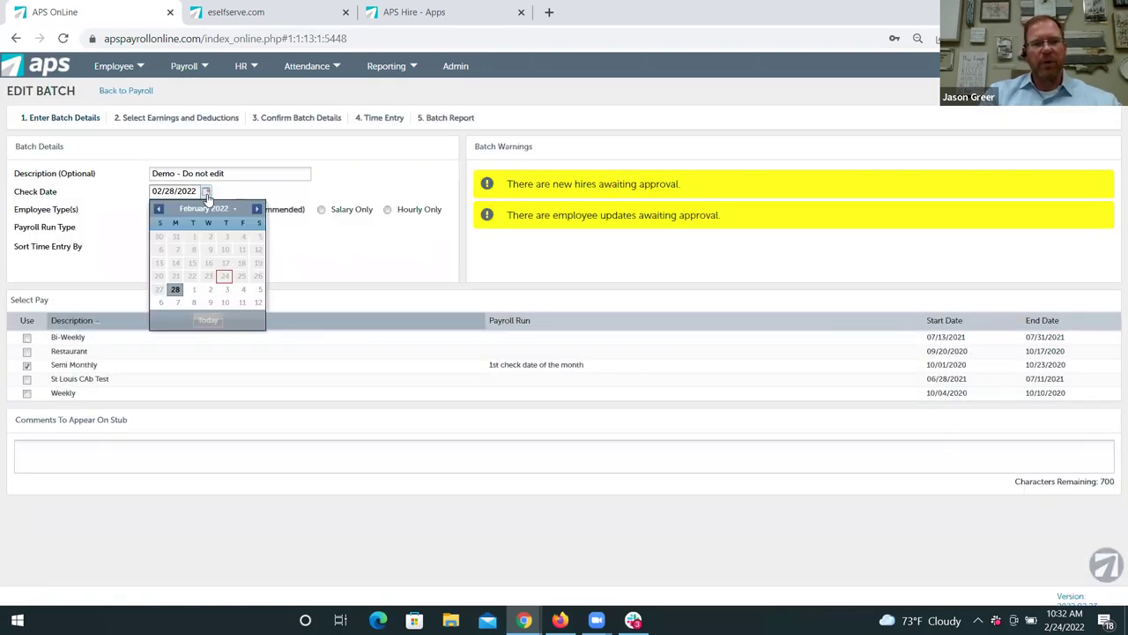
click(195, 291)
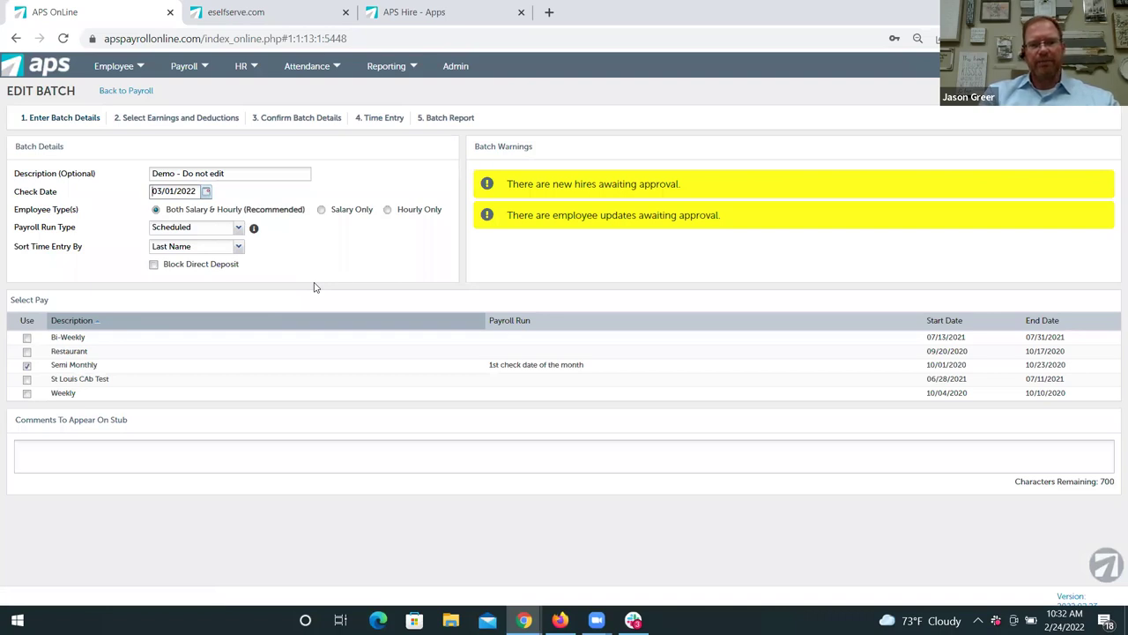
click(238, 247)
click(271, 256)
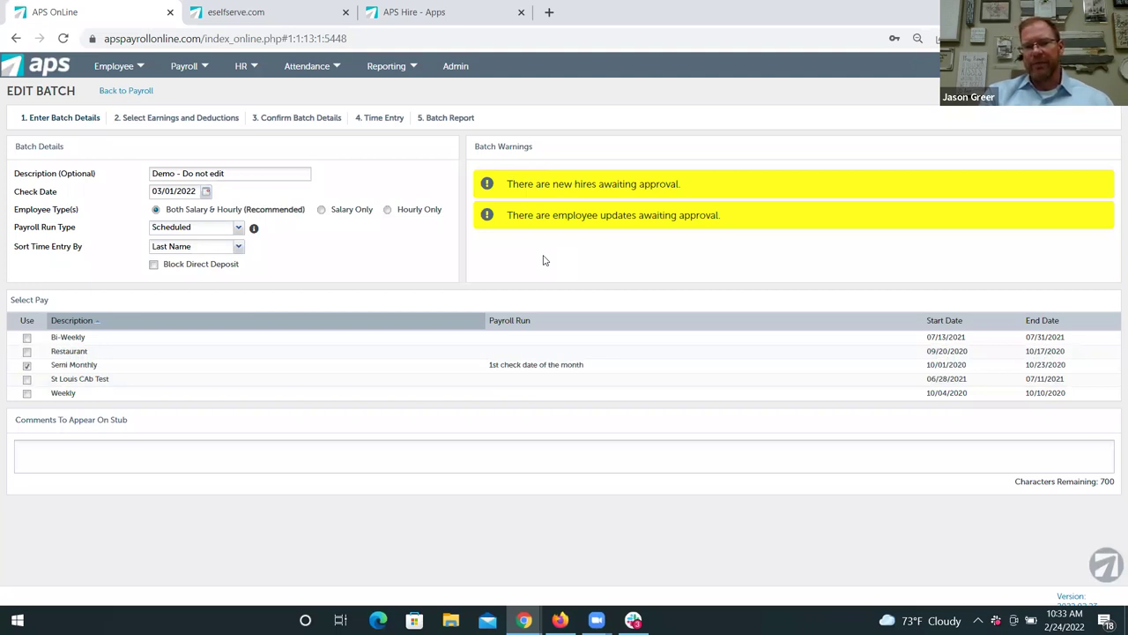
- Add the Commission $ income to the selected incomes of the payroll batch
click(199, 121)
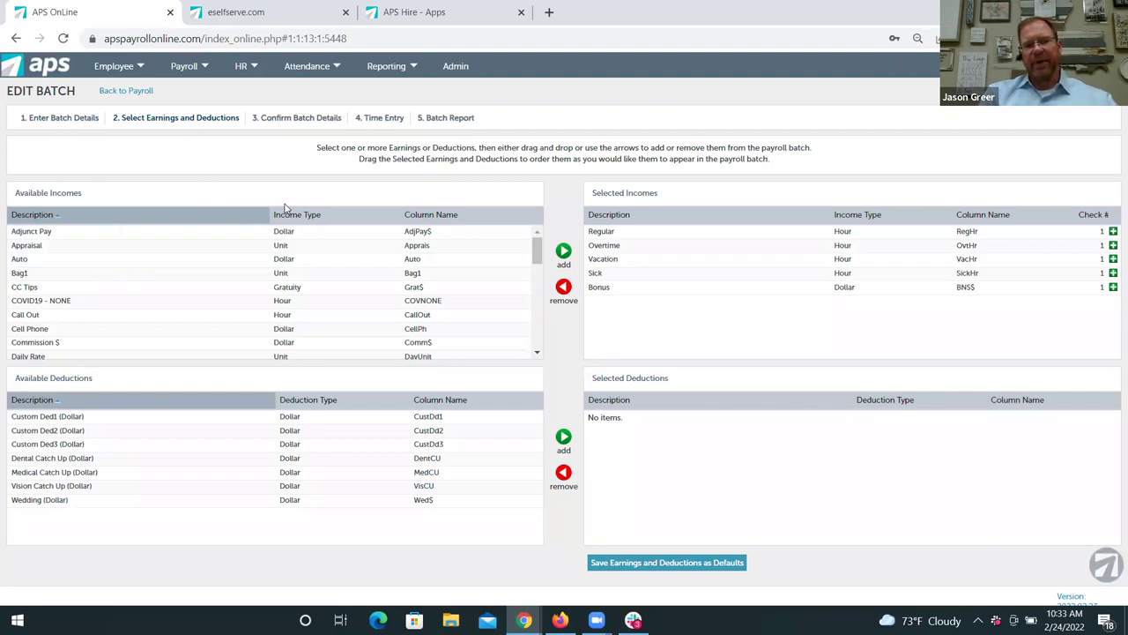
click(371, 236)
click(306, 345)
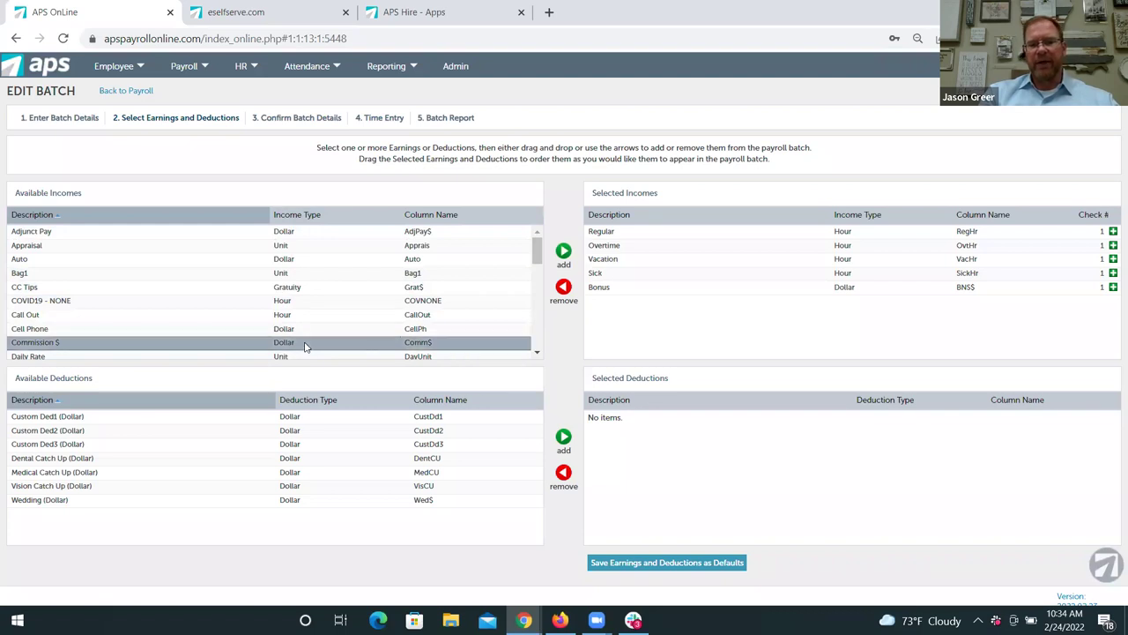
click(563, 252)
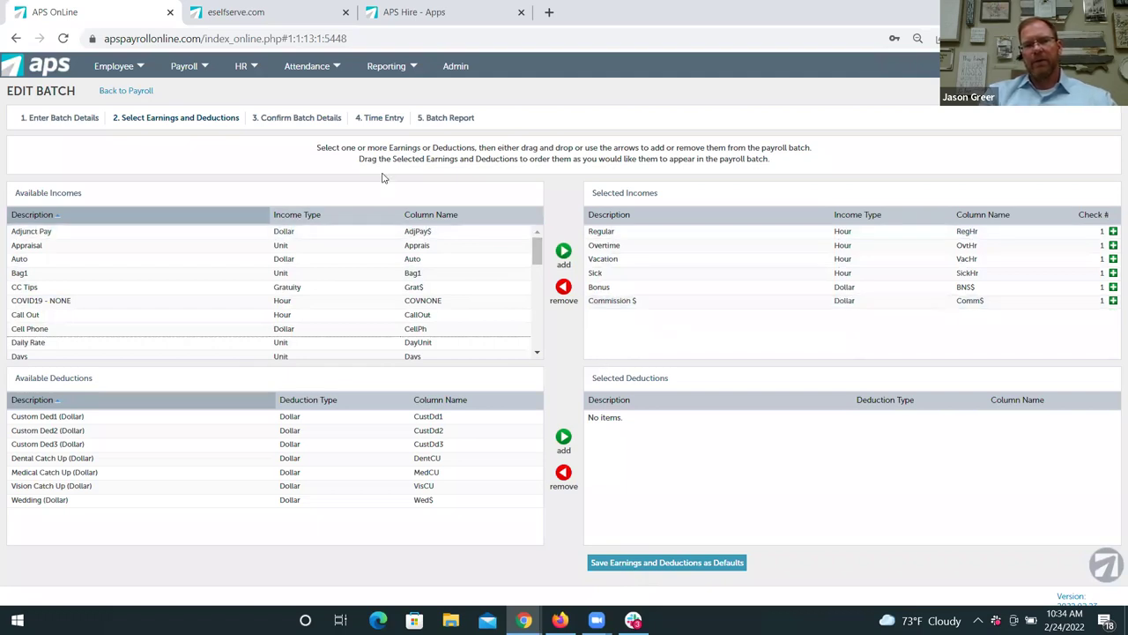
- Review the batch confirmation, then look over the APS Time and Attendance and APS Standard CSV import types in time entry without importing
click(293, 120)
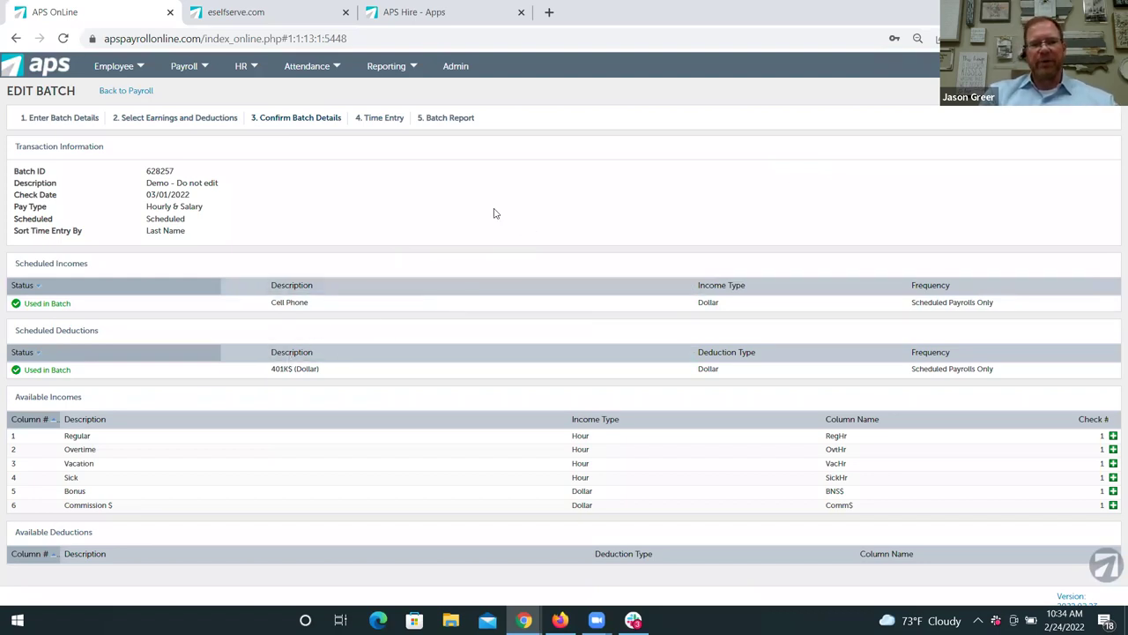
click(385, 125)
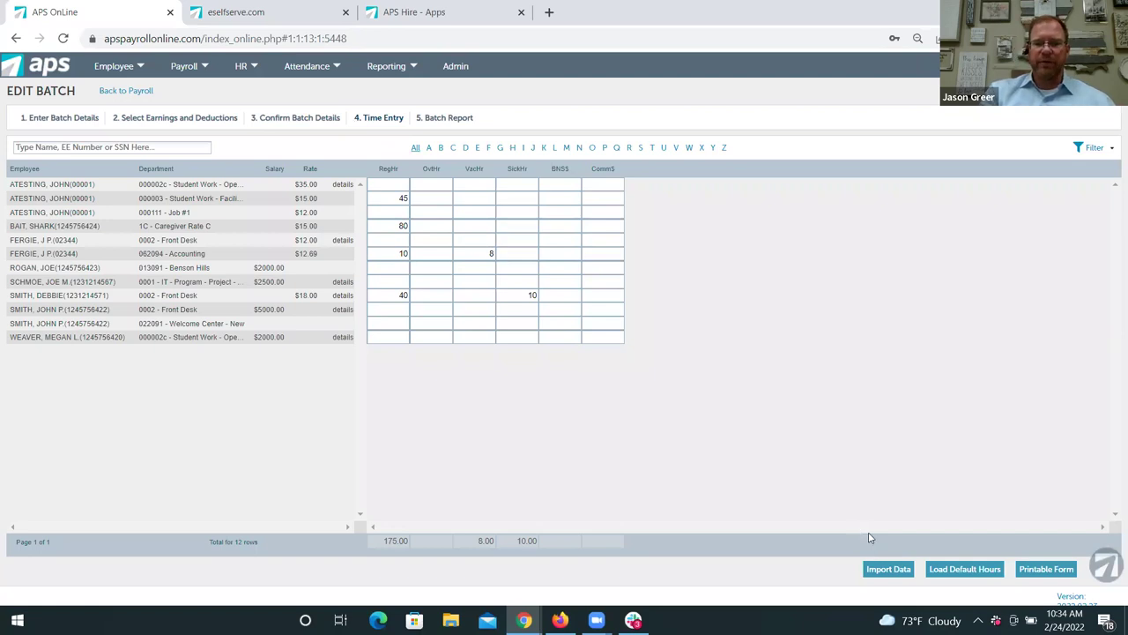
click(889, 569)
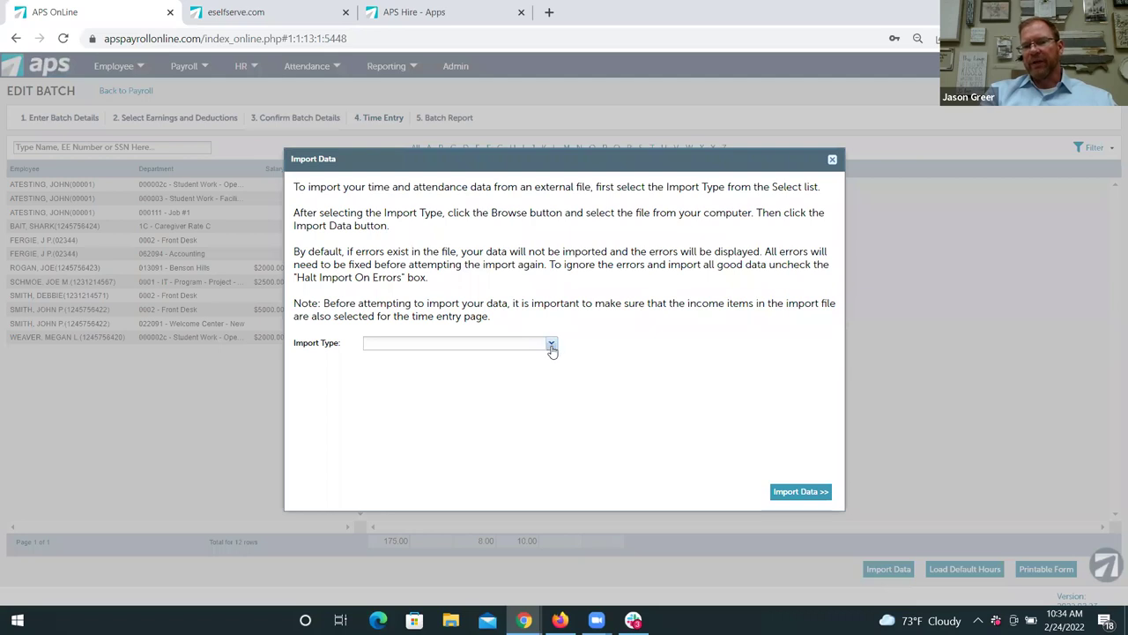
click(550, 343)
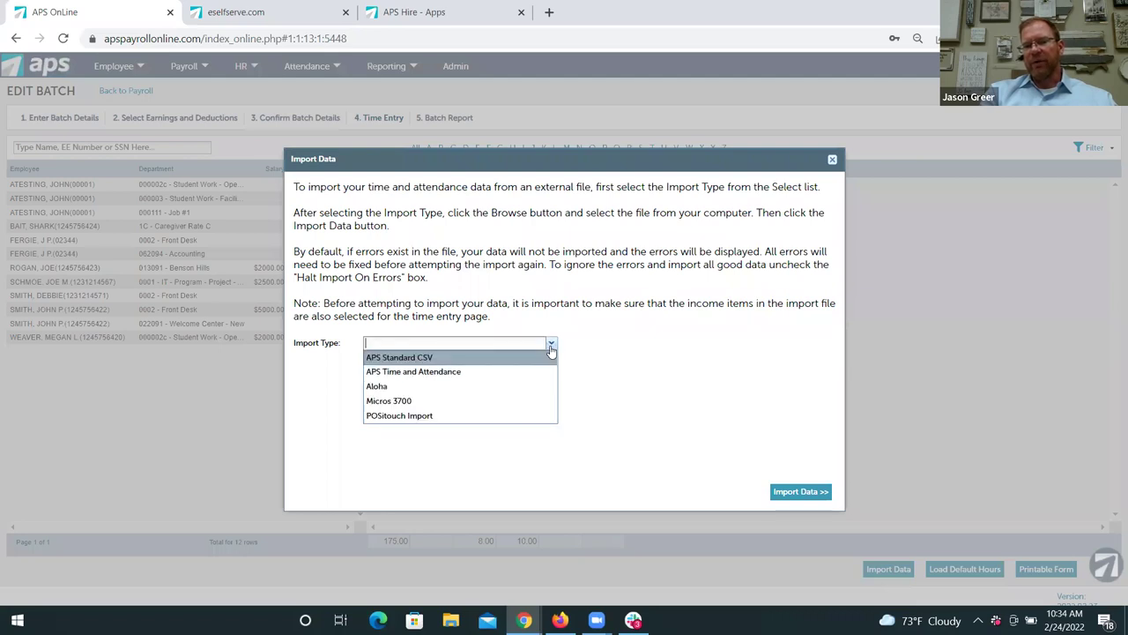
click(497, 373)
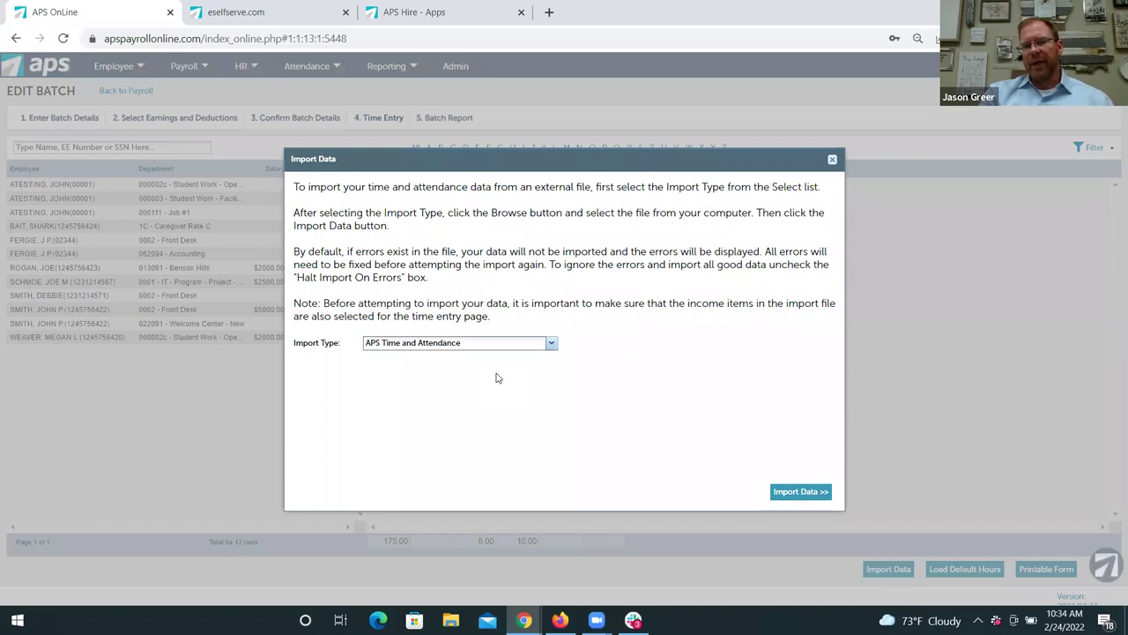
click(552, 346)
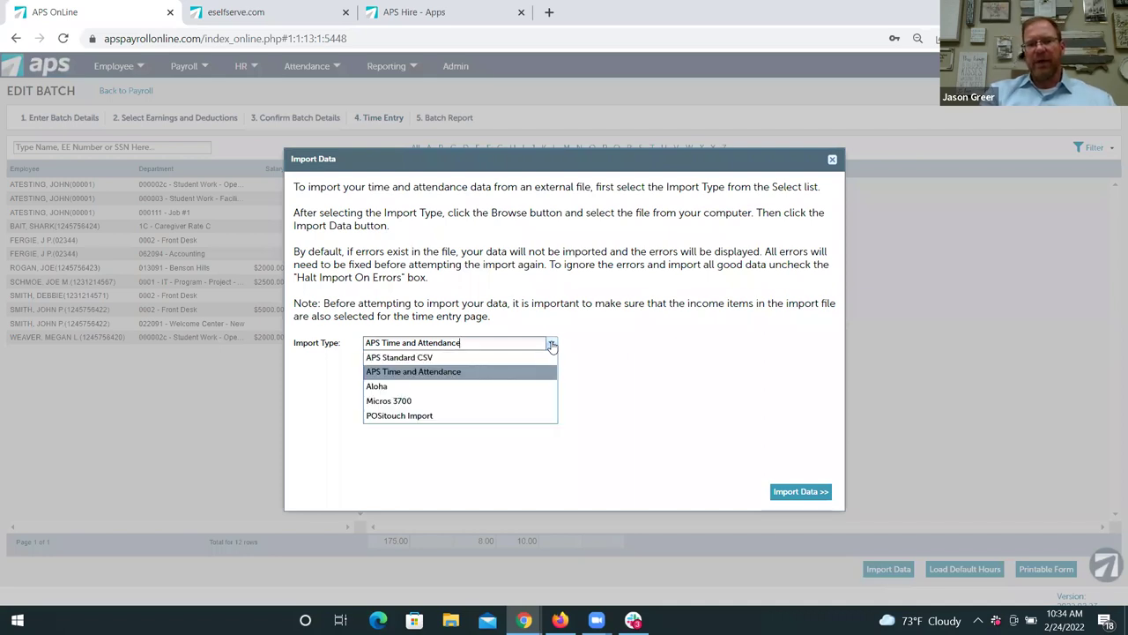
click(493, 358)
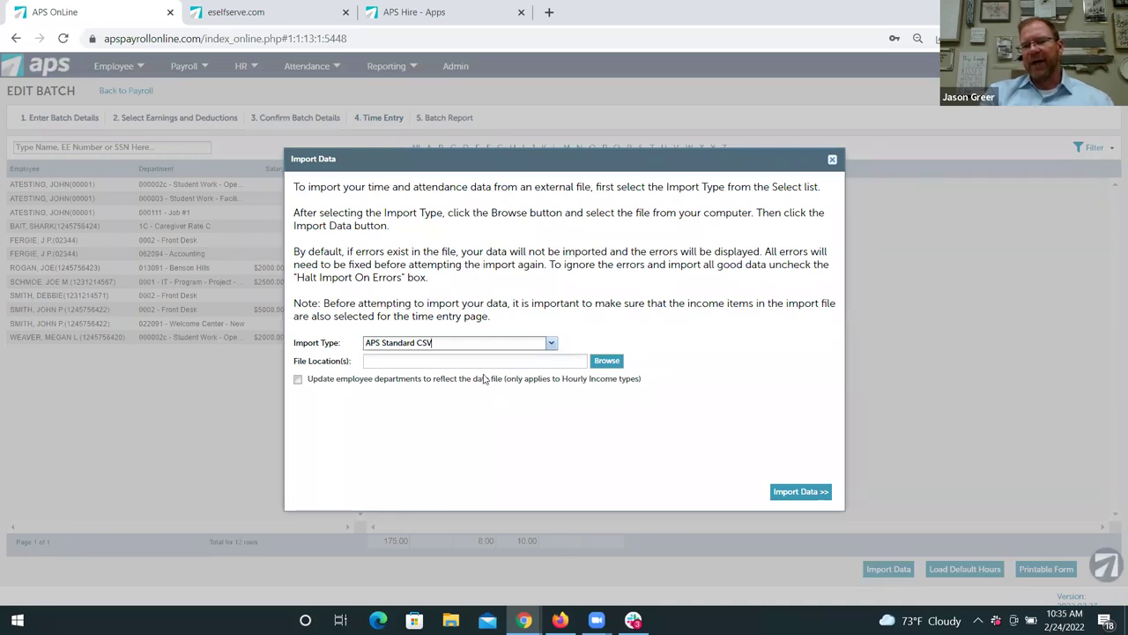
click(832, 160)
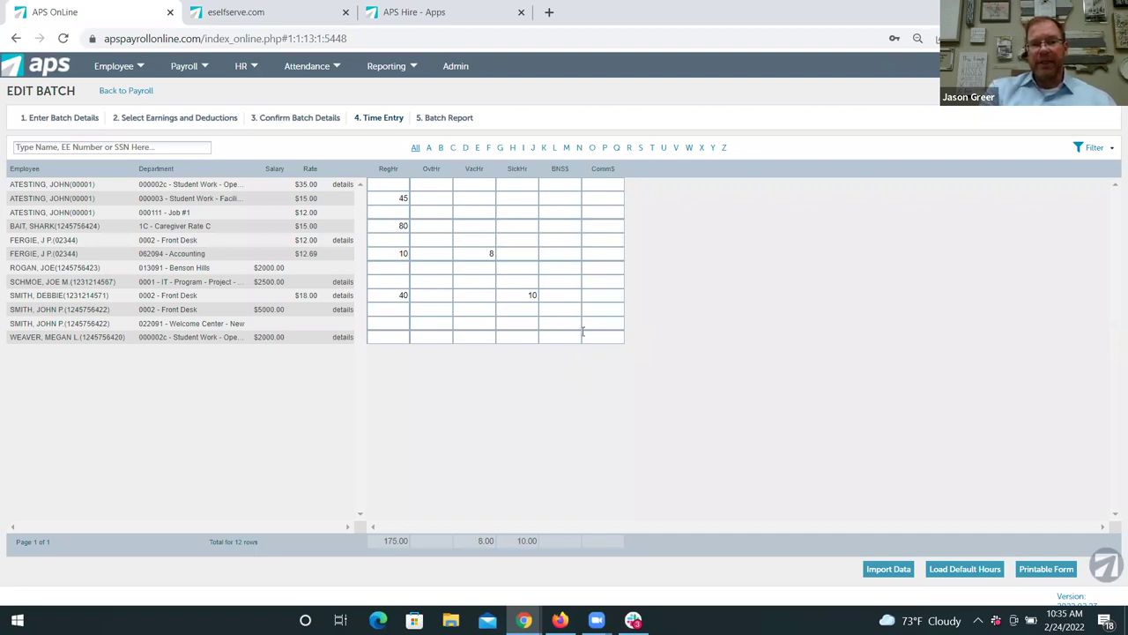
- Enter a 120 commission for the Benson Hills employee, and view the employee record of the Front Desk employee with the $5000.00 salary
click(609, 267)
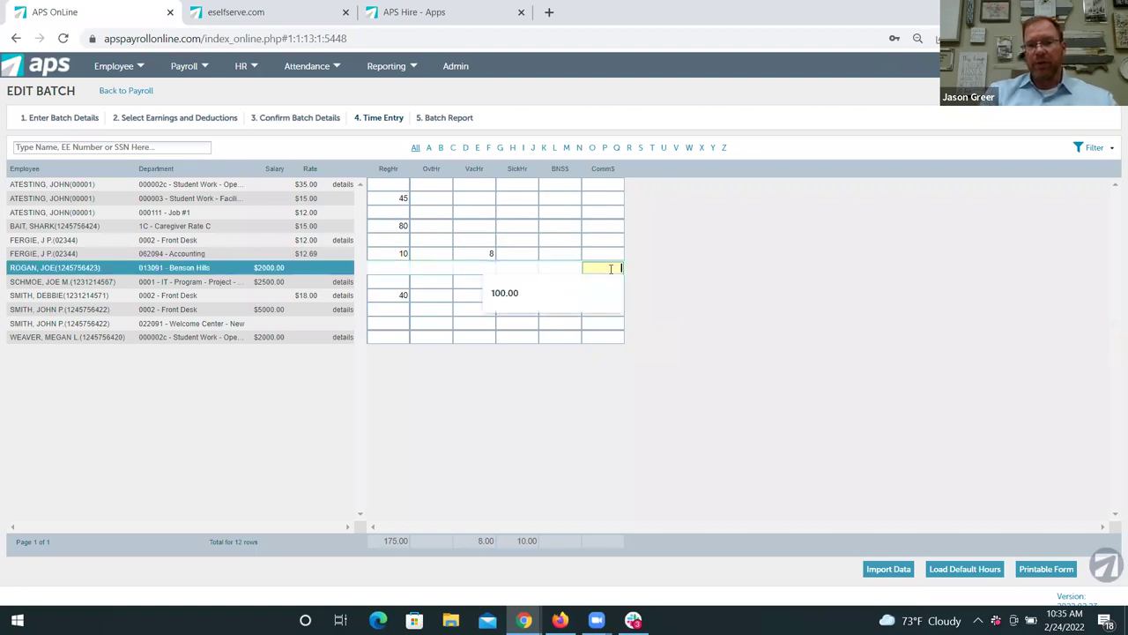
text(120)
click(694, 302)
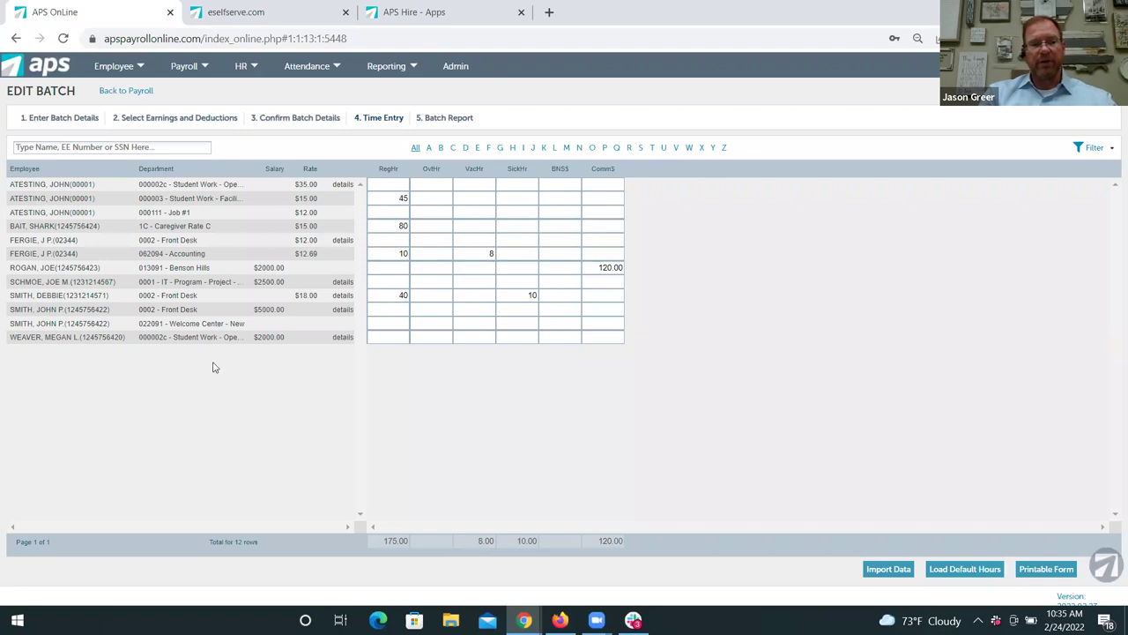
double_click(50, 312)
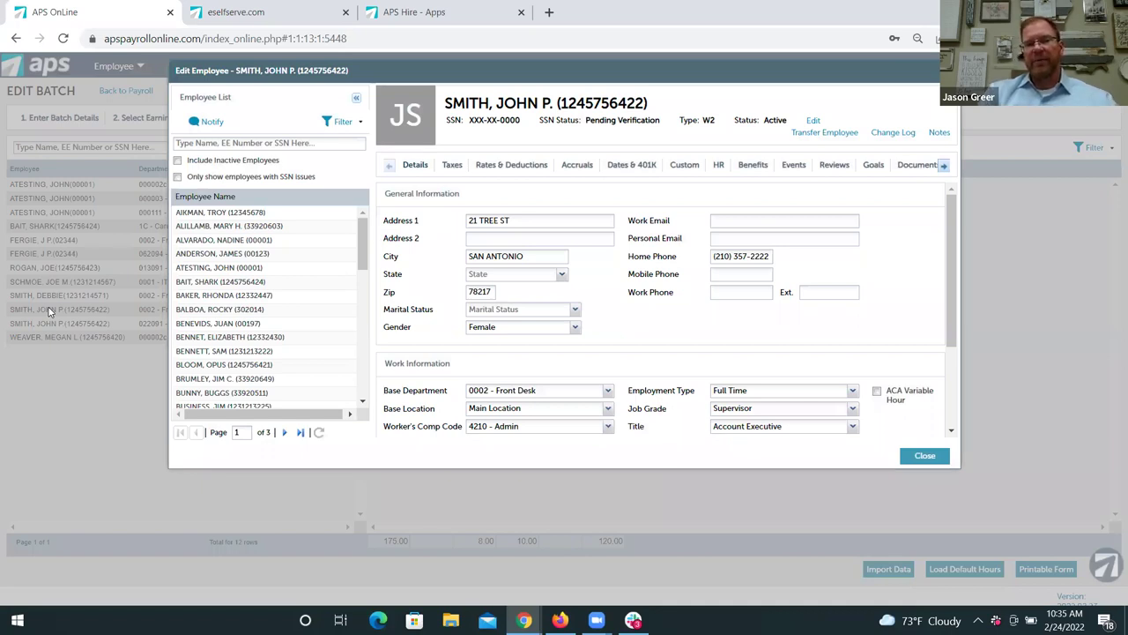
click(924, 458)
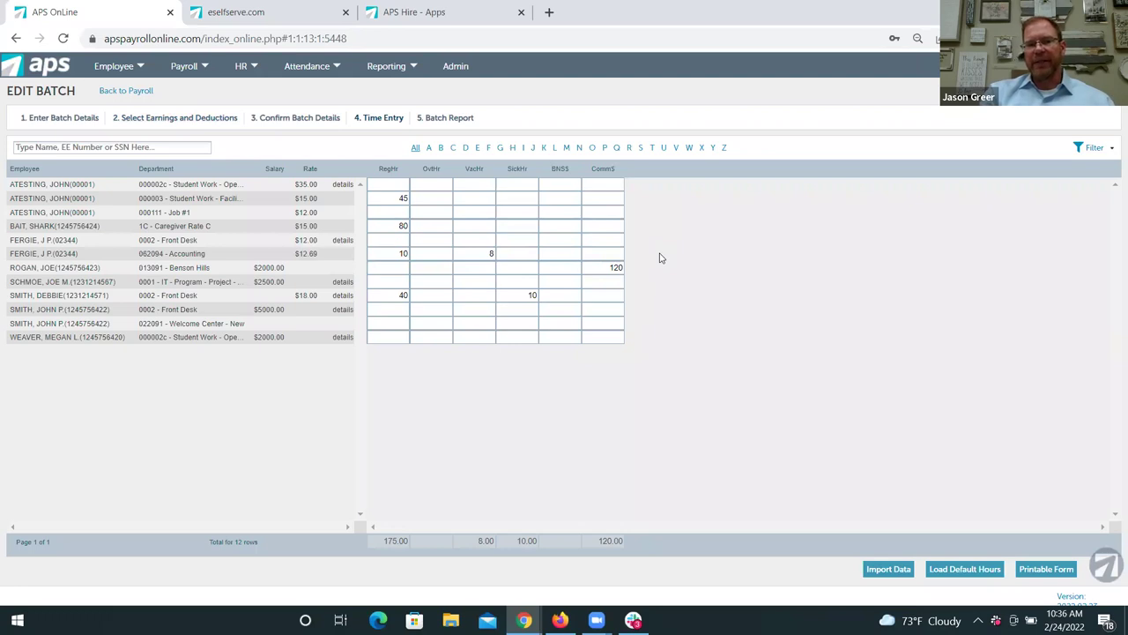
- Review the batch report down to its exception sections and submit the payroll batch for processing
click(461, 119)
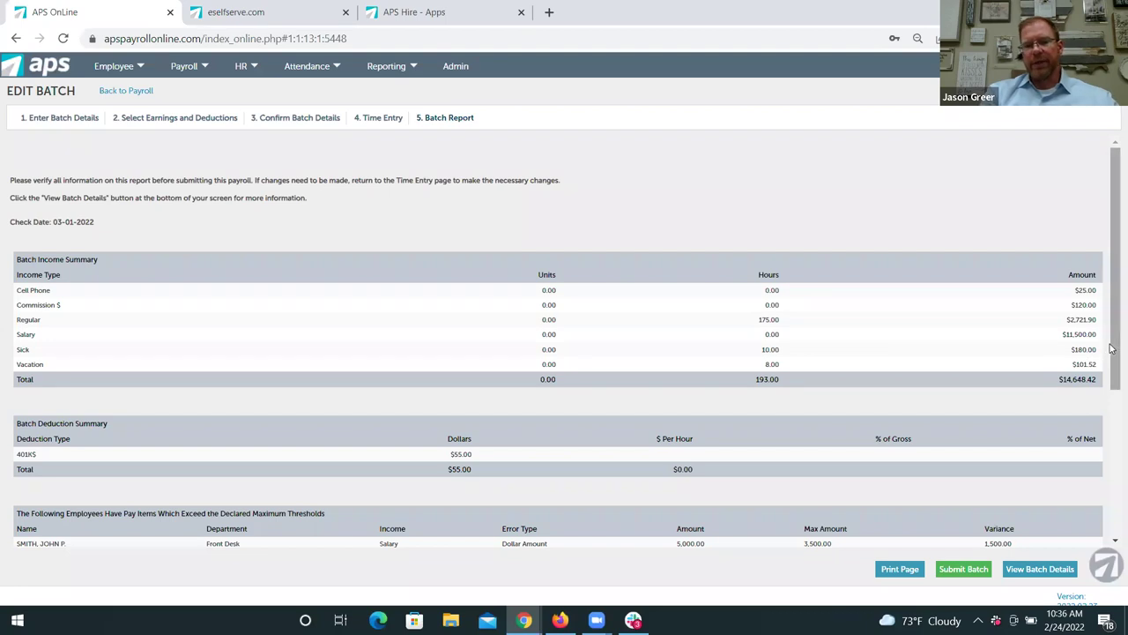
drag(1113, 349, 1112, 529)
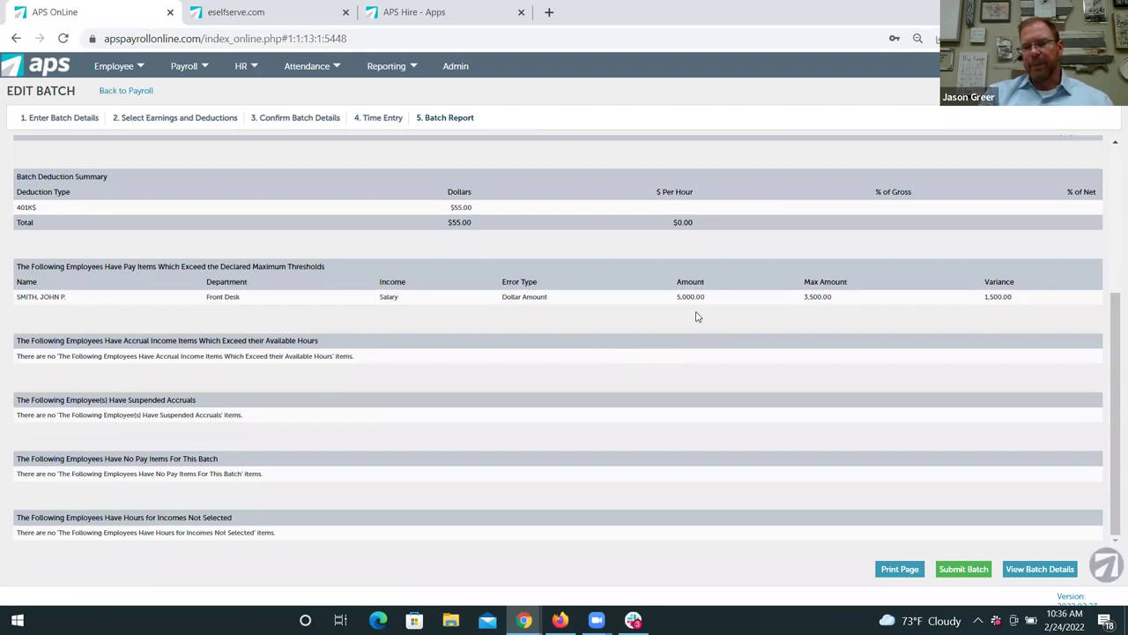
click(963, 569)
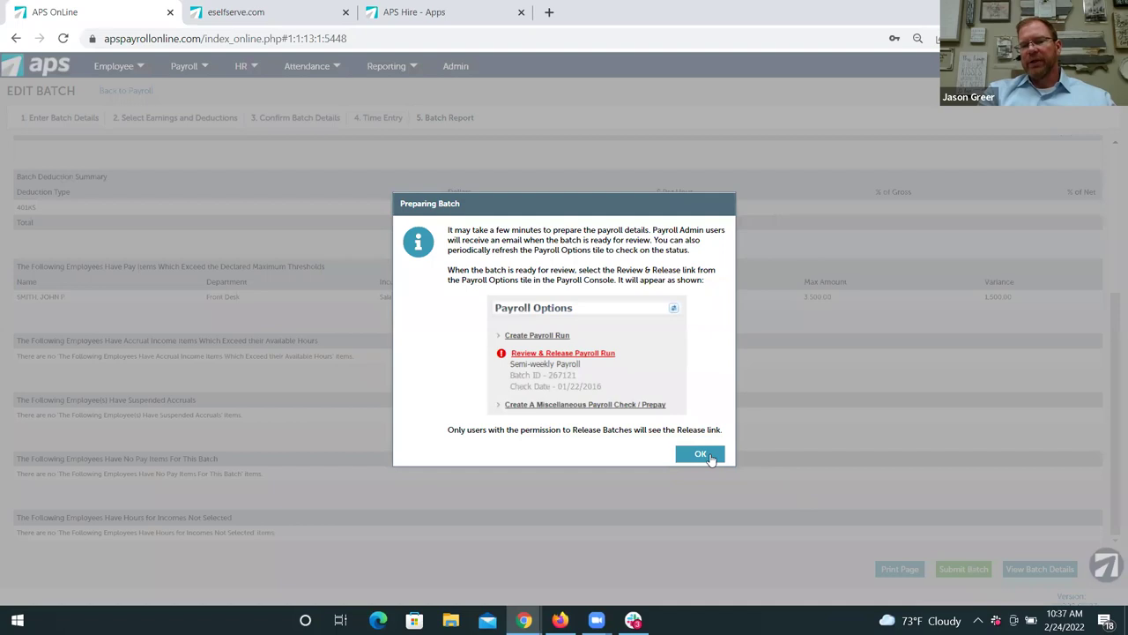
click(712, 458)
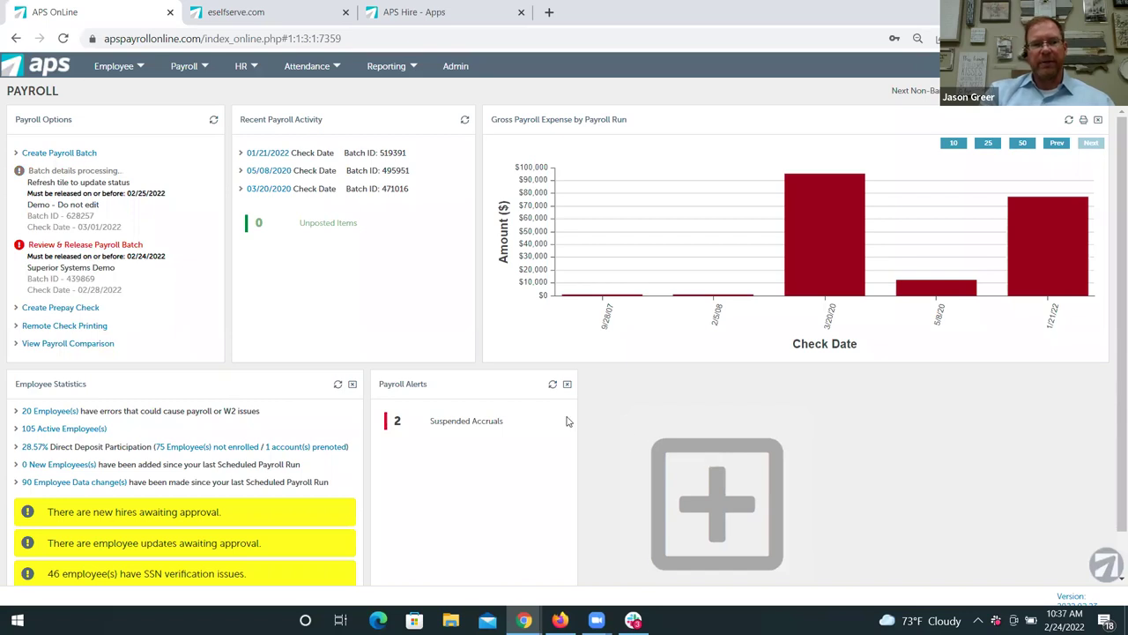
- Refresh the payroll options, open the "Demo - Do not edit" batch for review and release, and expand the flagged employee's details
click(214, 122)
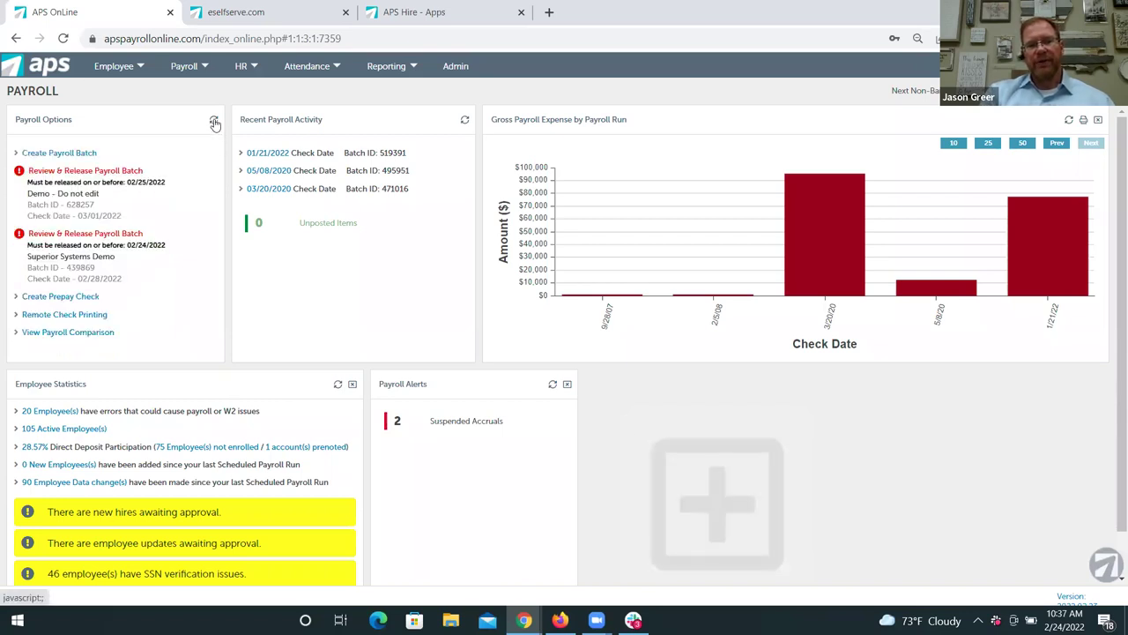
click(98, 172)
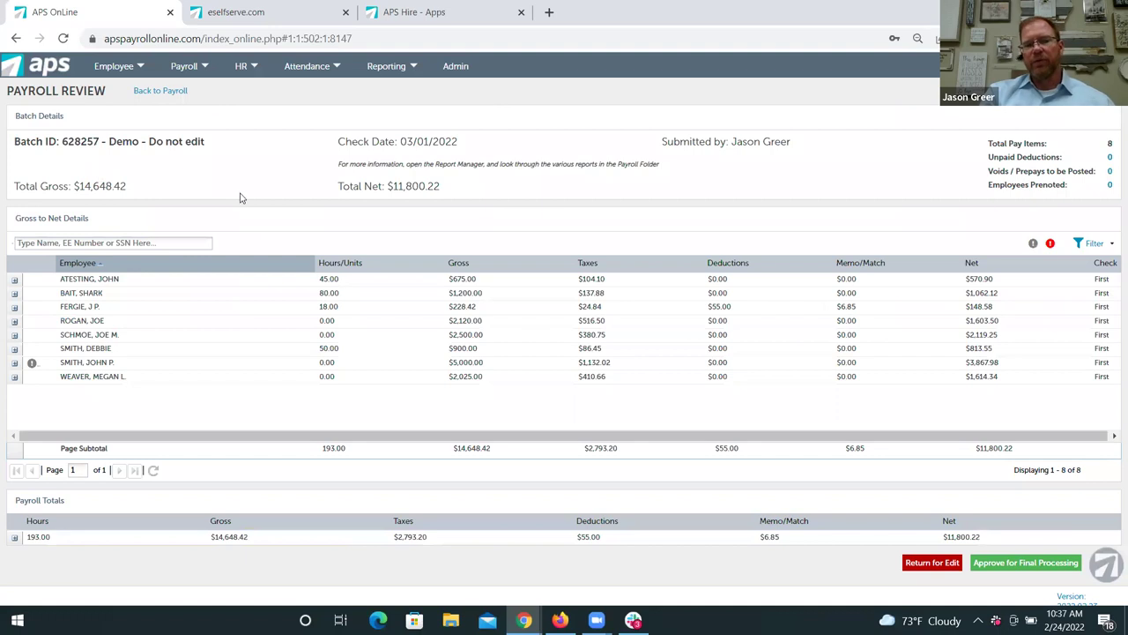
click(15, 363)
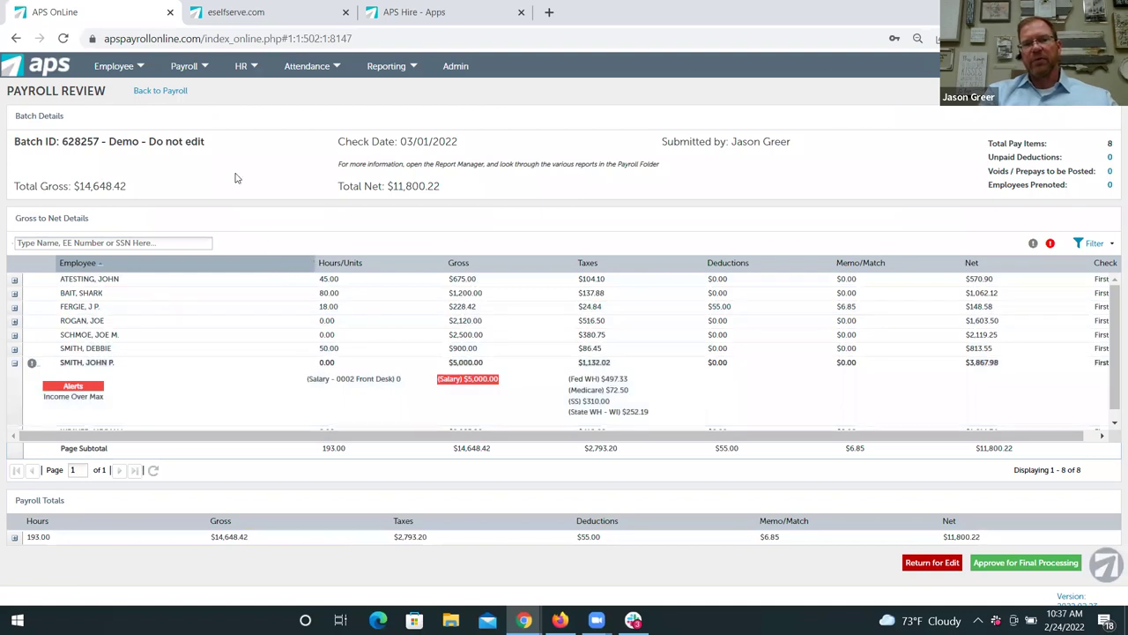
- Set up a payroll comparison with the 03/01/2022 batch as Batch 1 and the 01/21/2022 batch as Batch 2
click(204, 70)
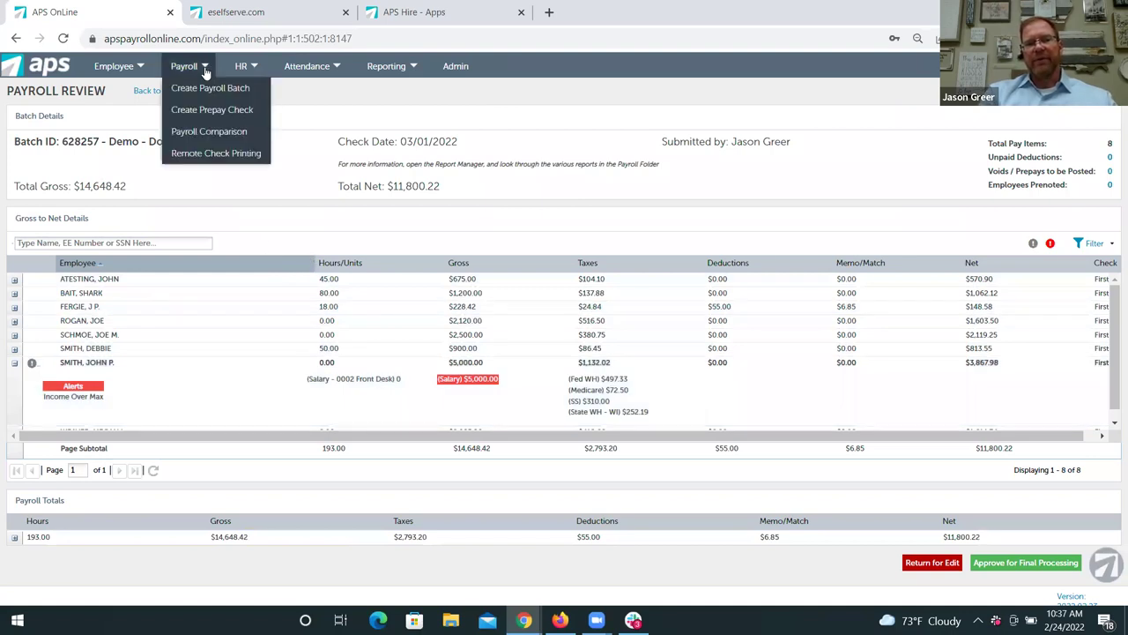
click(204, 132)
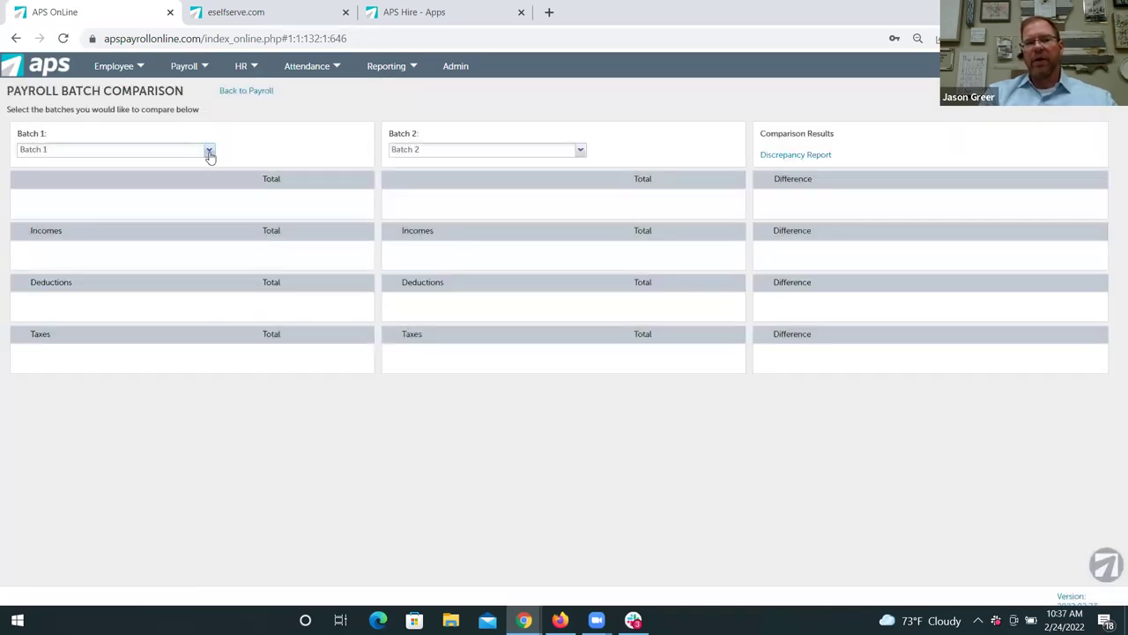
click(209, 151)
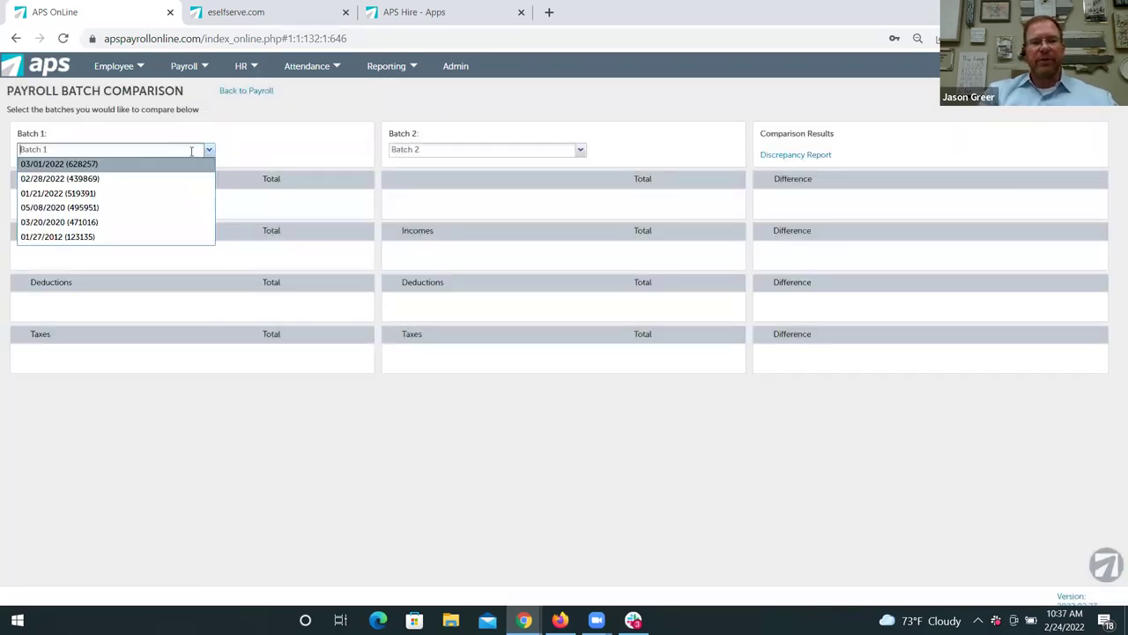
click(165, 167)
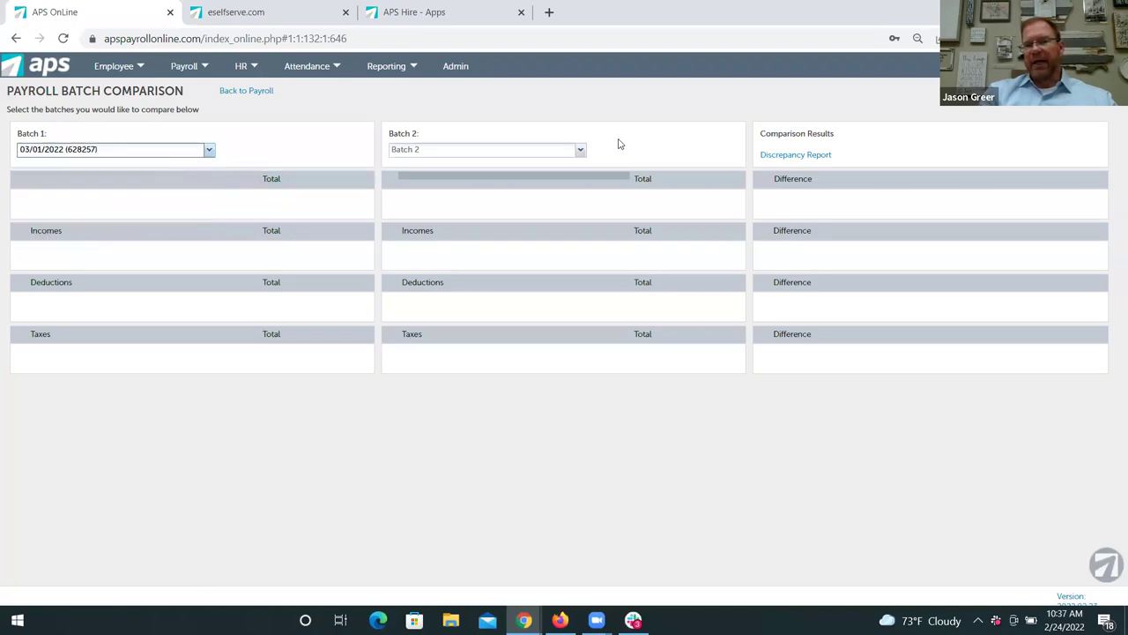
click(581, 151)
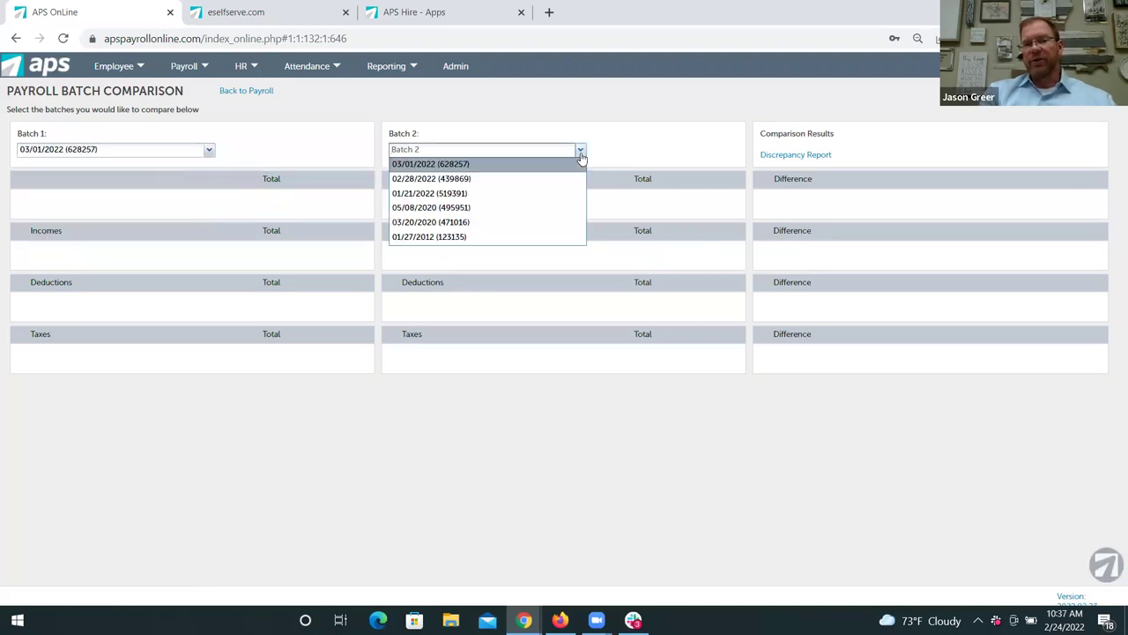
click(518, 194)
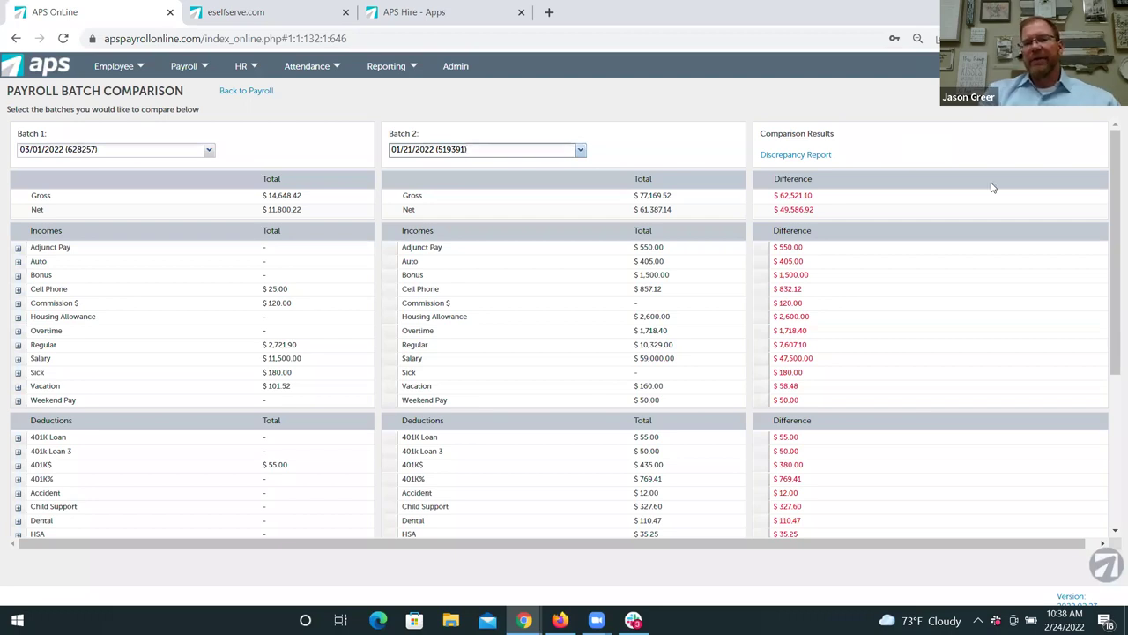
- Examine the income, deduction and tax differences between the two batches, expanding Salary to its employee-level breakdown
drag(1110, 238, 1111, 426)
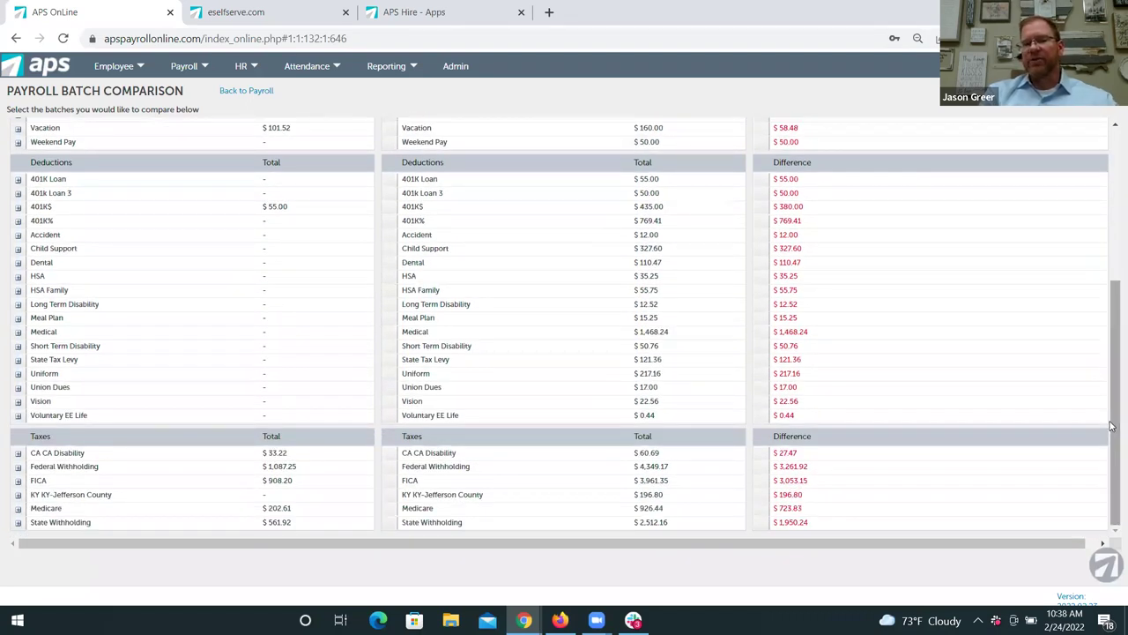
drag(1111, 426, 1109, 291)
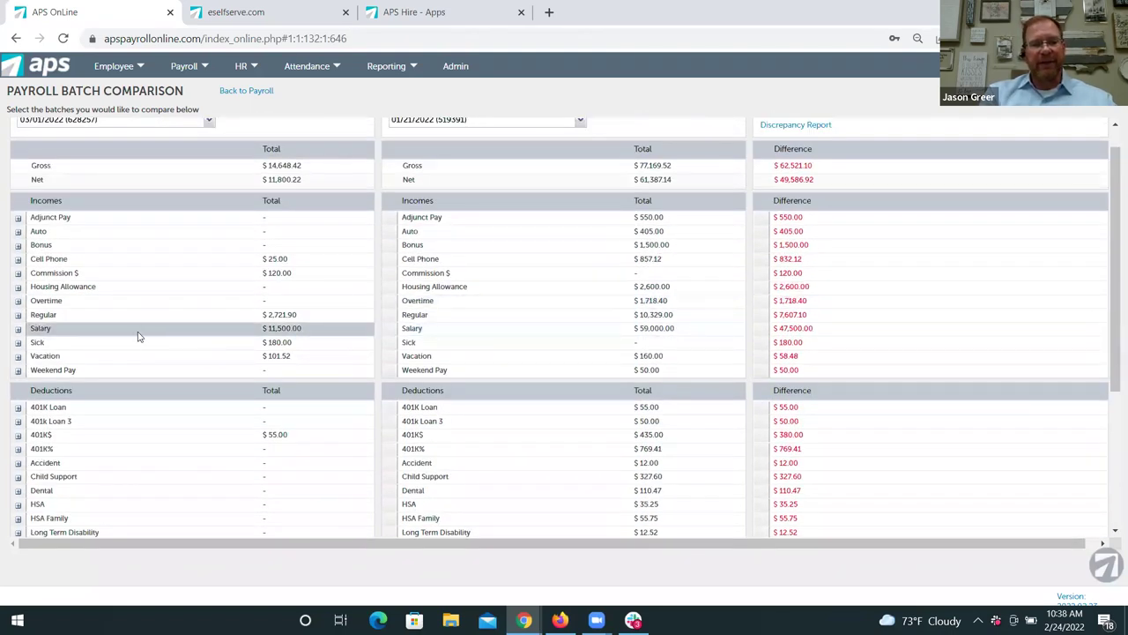
click(18, 329)
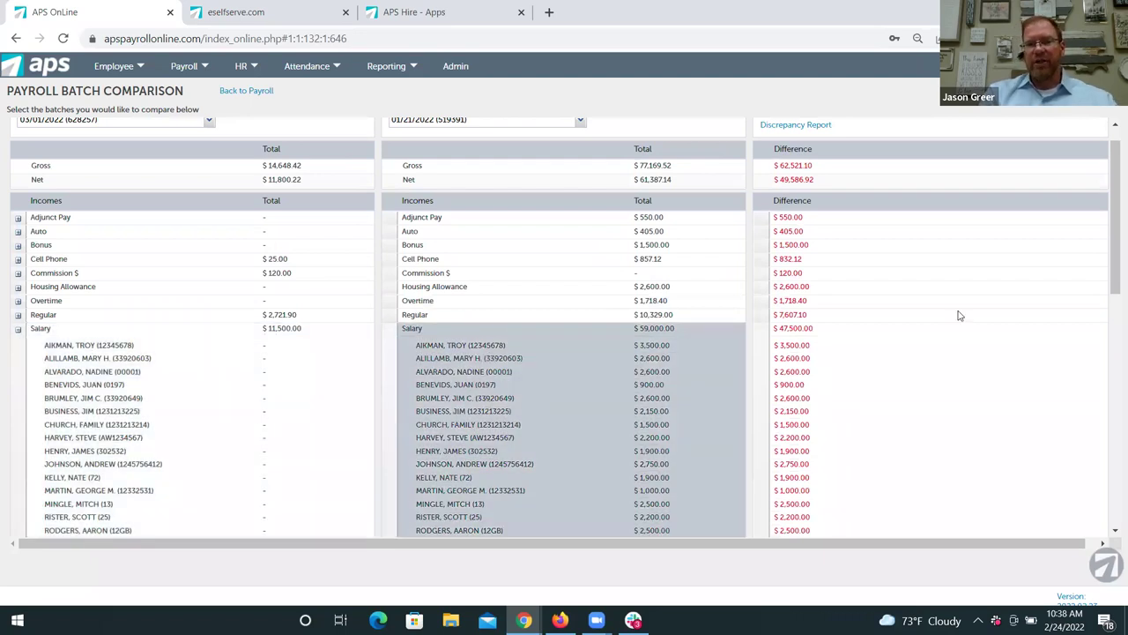
drag(1110, 238, 1110, 313)
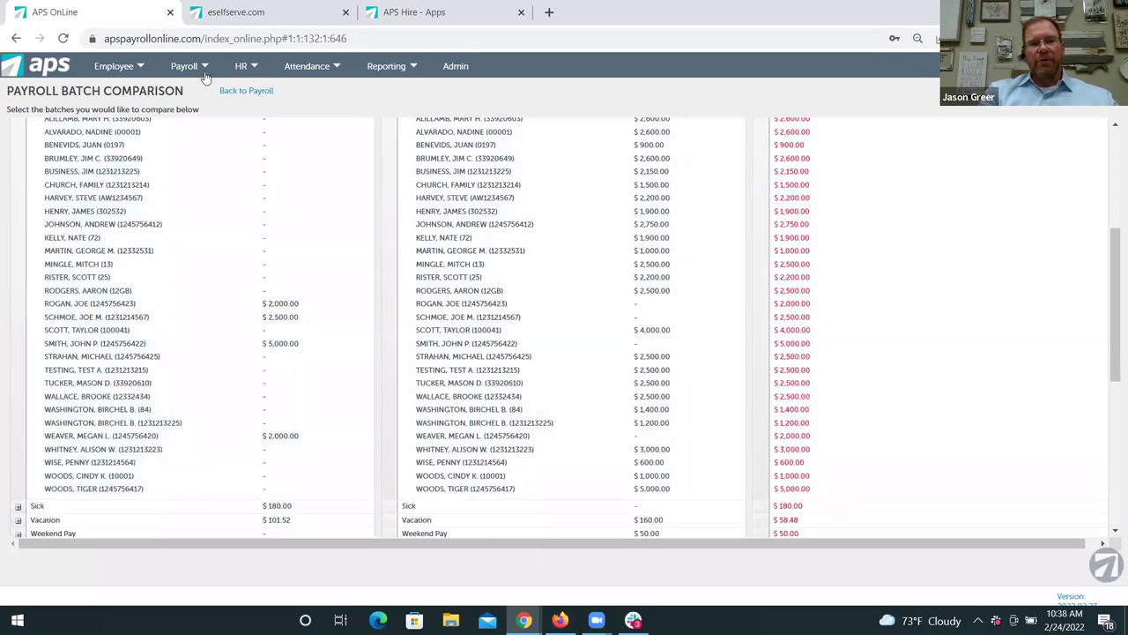
- Reopen the payroll review of the "Demo - Do not edit" batch and open the Report Manager in a widened window
click(183, 70)
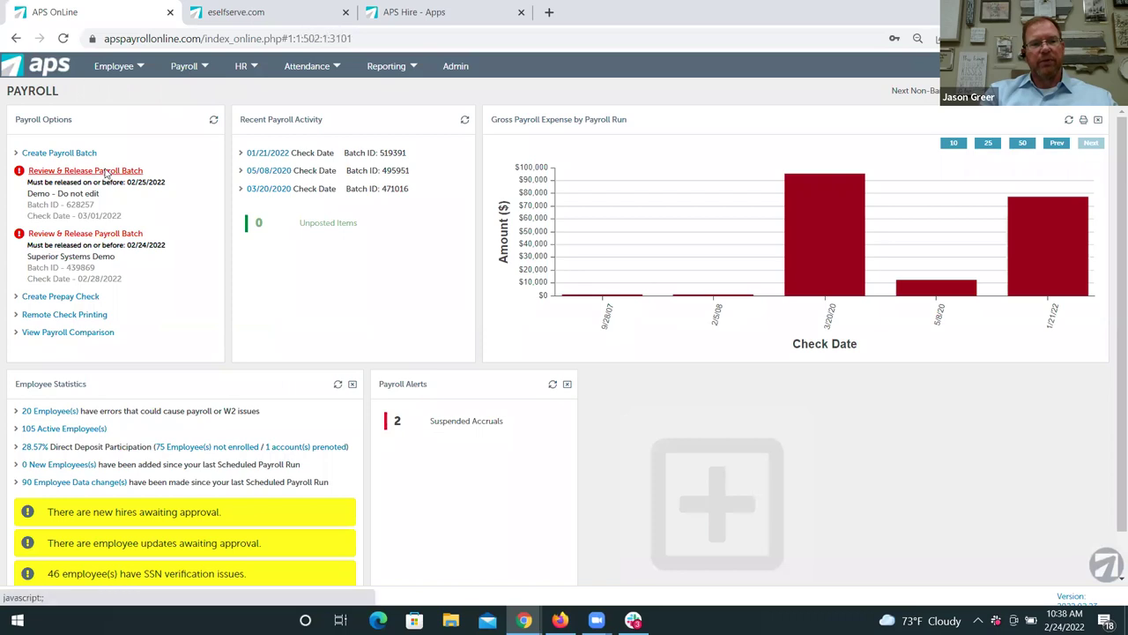
click(104, 170)
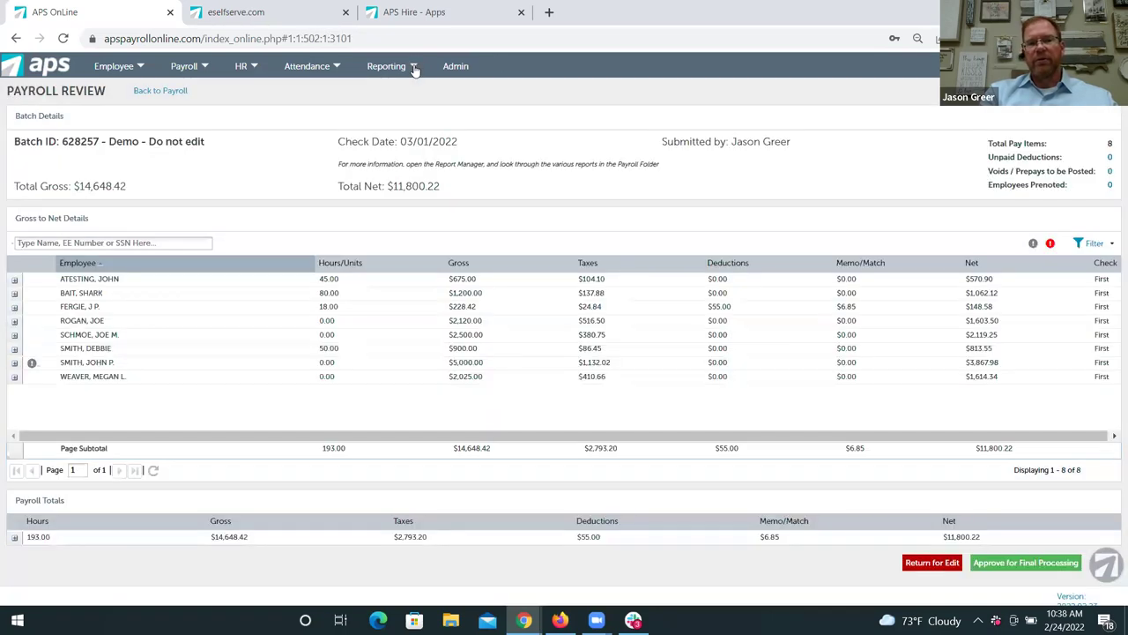
click(414, 70)
click(412, 90)
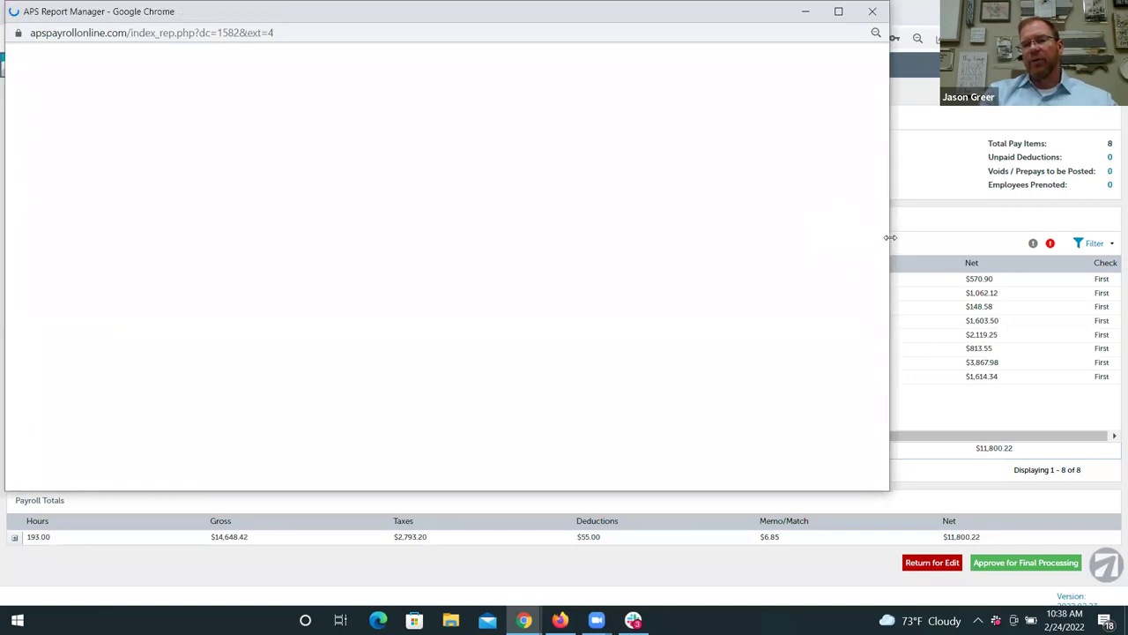
drag(890, 237, 1077, 238)
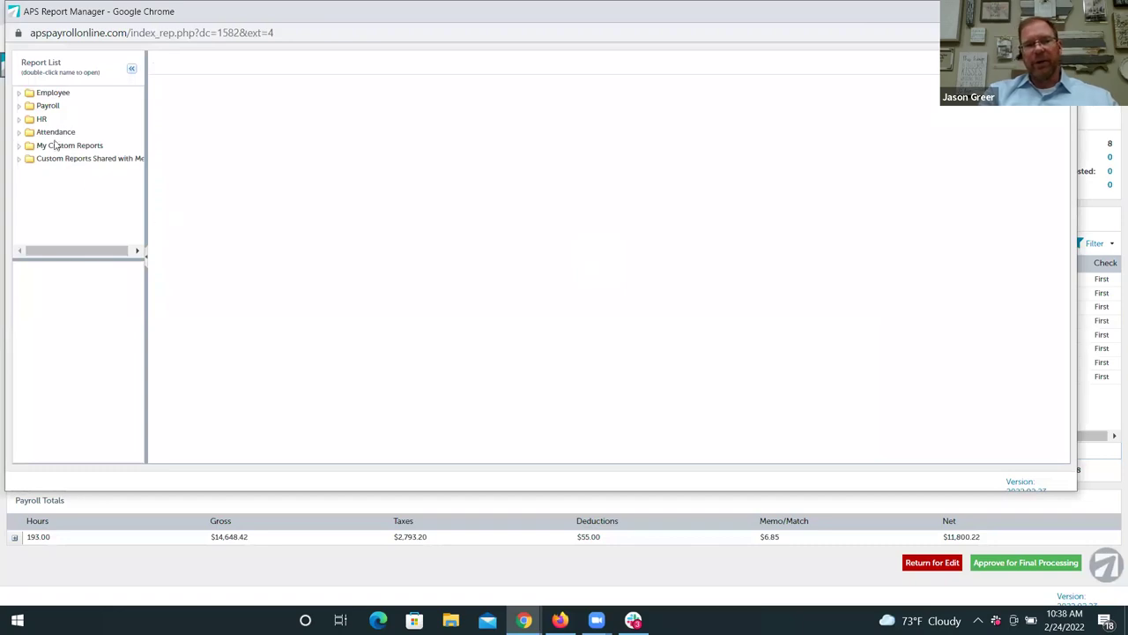
- Browse the Payroll reports and select the General Ledger report to view its description
click(19, 107)
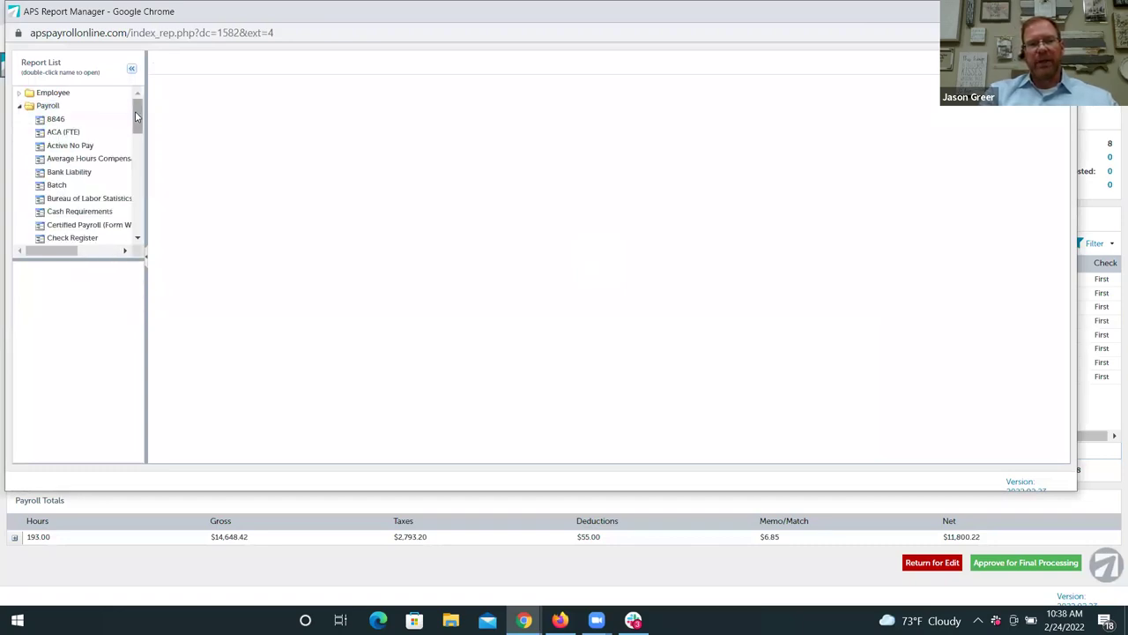
drag(135, 111, 134, 165)
click(88, 136)
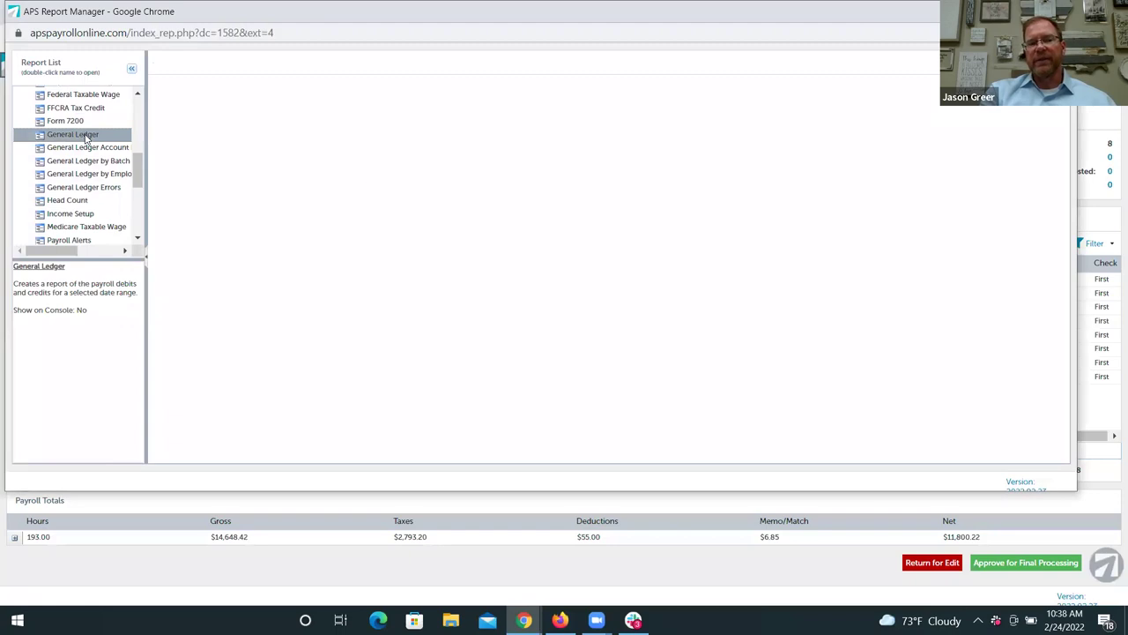
- Run the General Ledger report from 03/01/2022 to 03/01/2022 in Detail Entry format and review its debits and credits
double_click(86, 136)
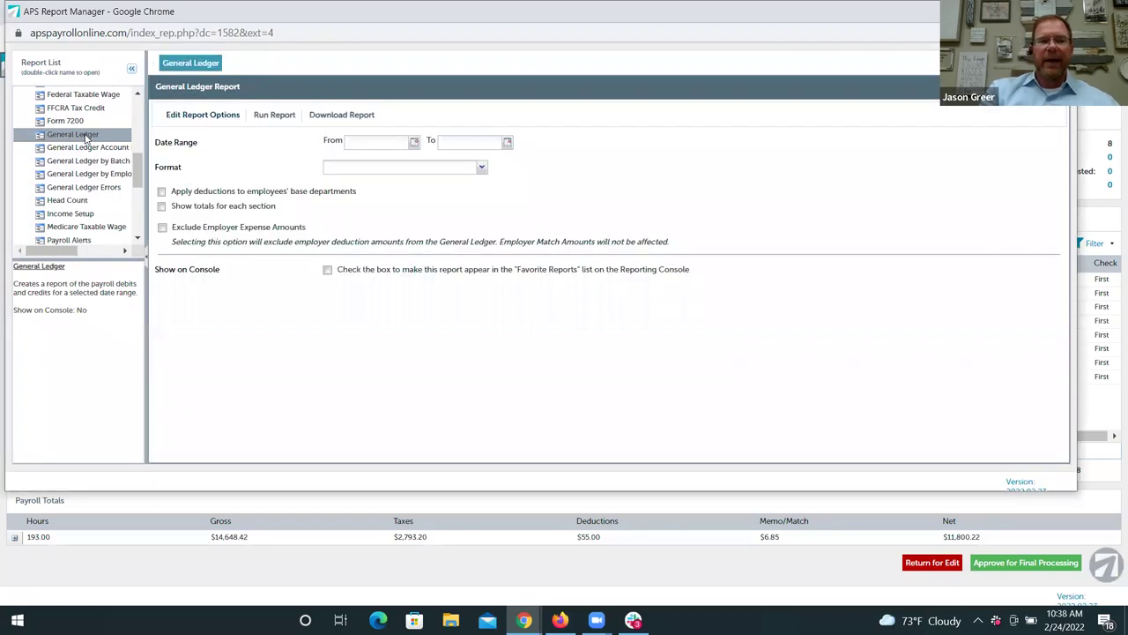
click(415, 144)
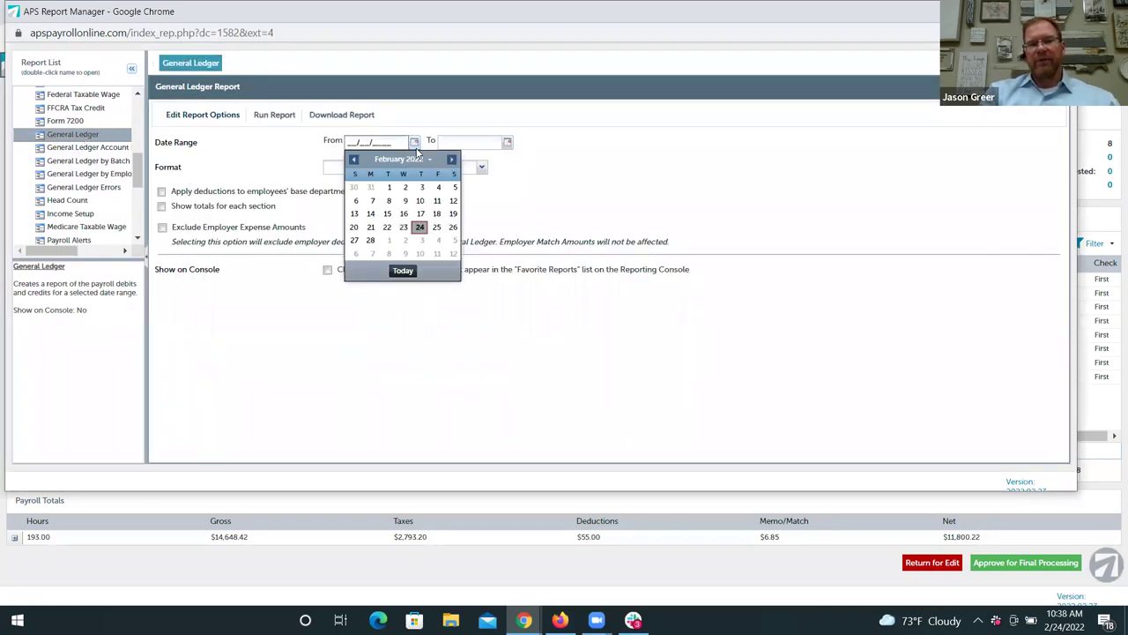
click(390, 241)
click(506, 143)
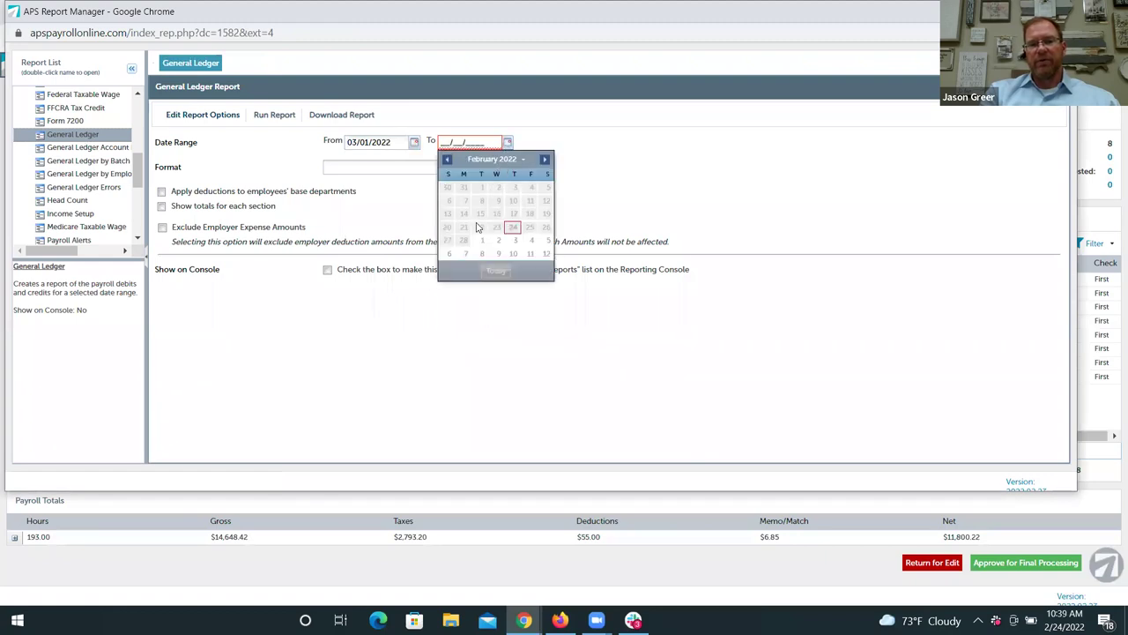
click(482, 241)
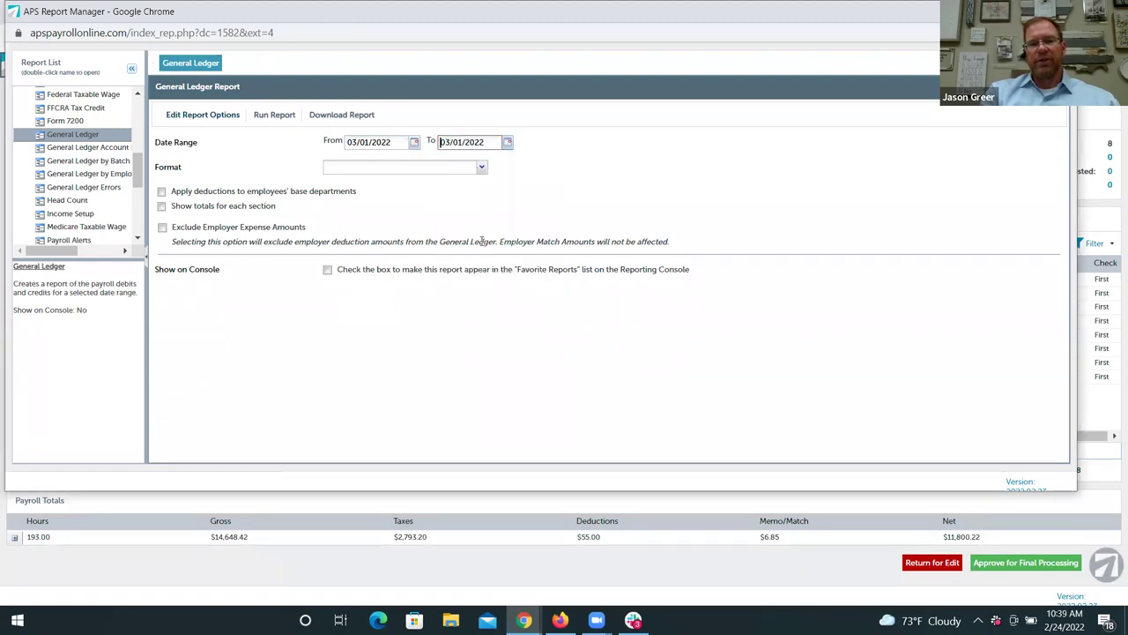
click(480, 167)
click(448, 195)
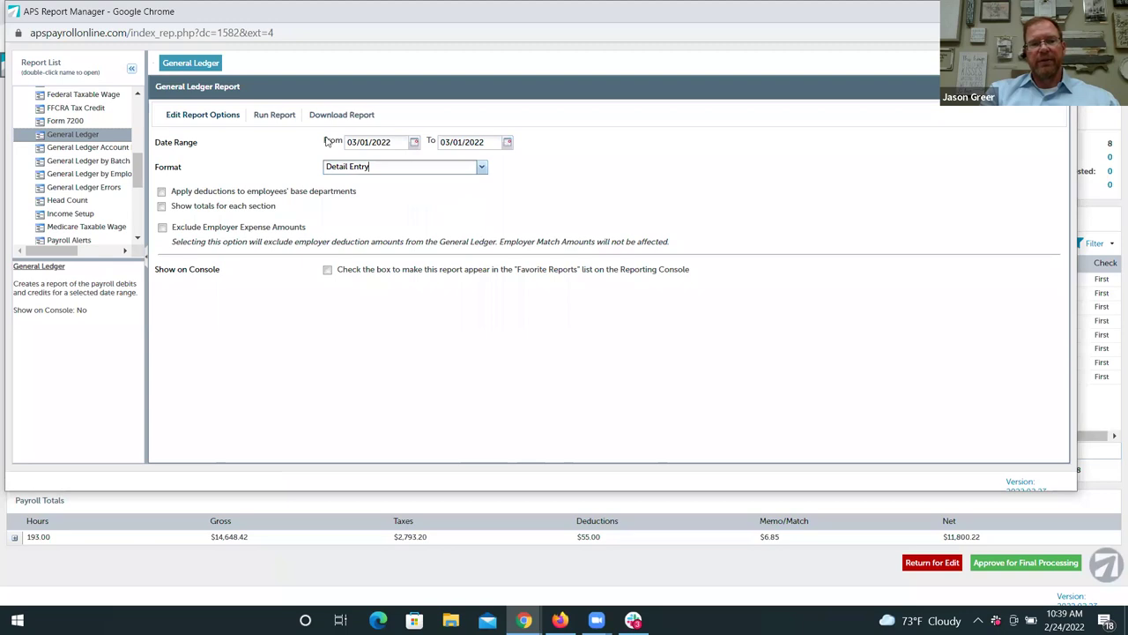
click(274, 117)
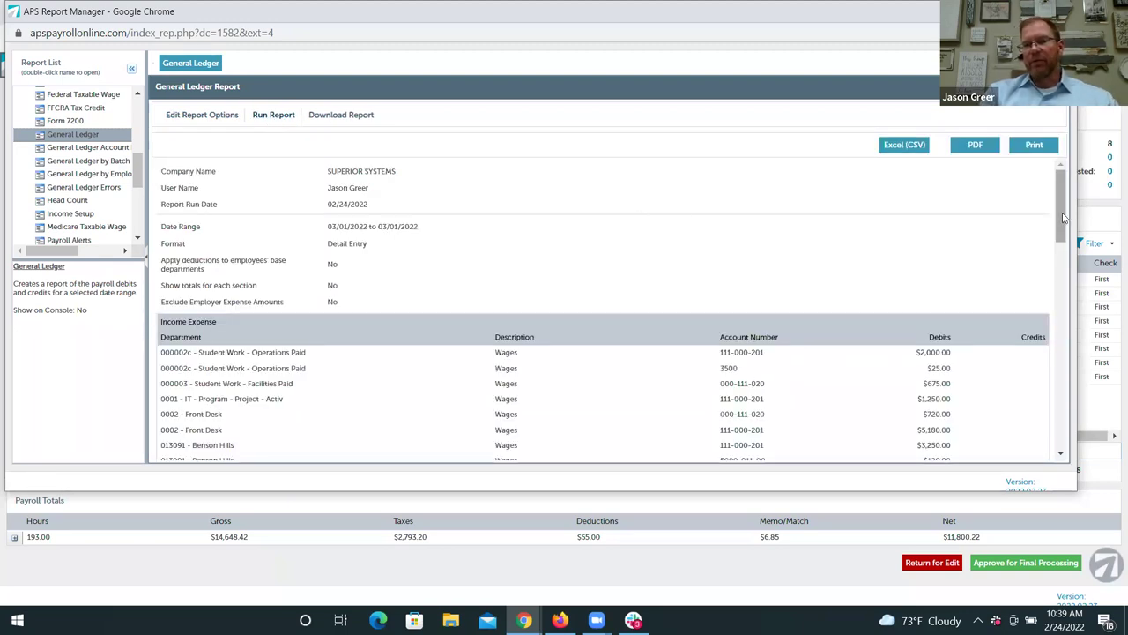
drag(1063, 220, 1062, 419)
- Run the Payroll Summary (Audit) report for the date range 03/01/2022 to 03/01/2022
scroll(119, 185, down, 3)
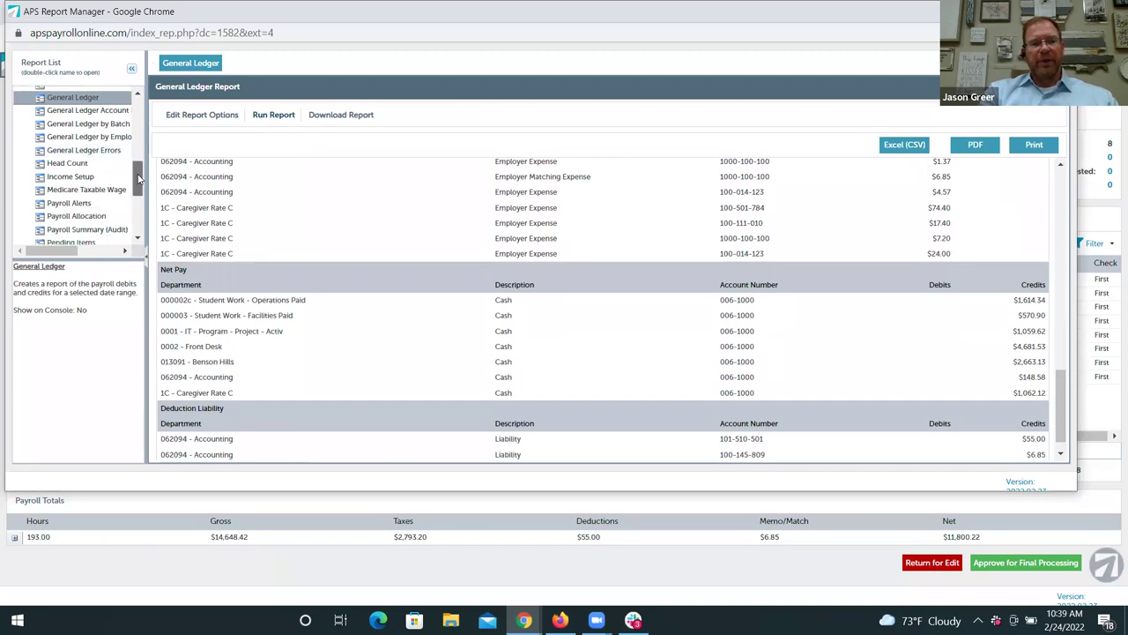
double_click(113, 178)
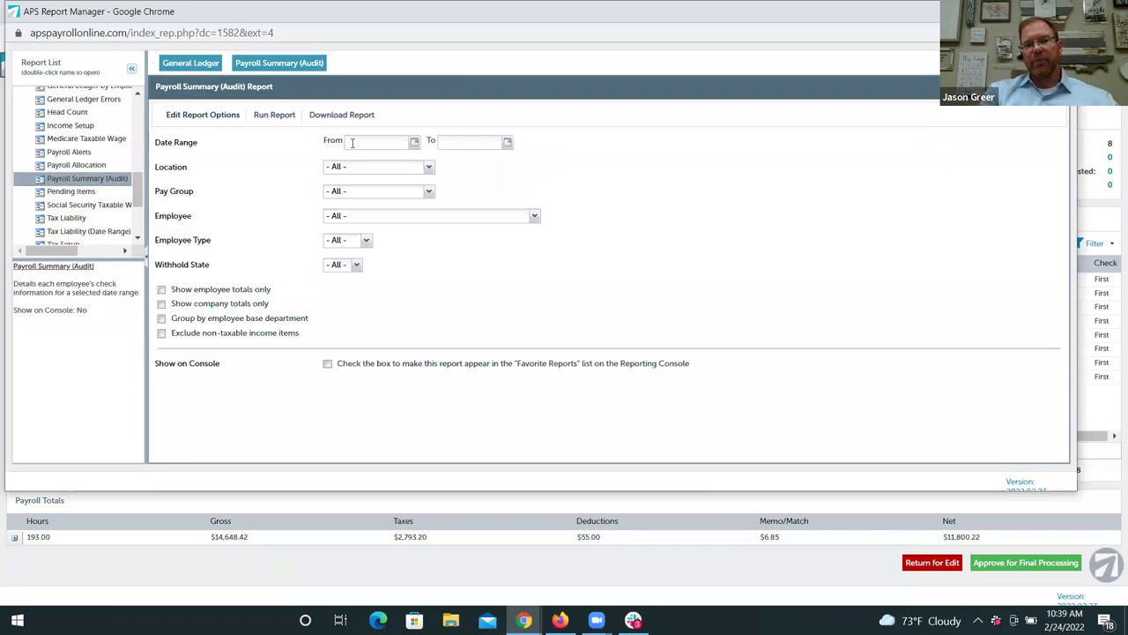
click(414, 142)
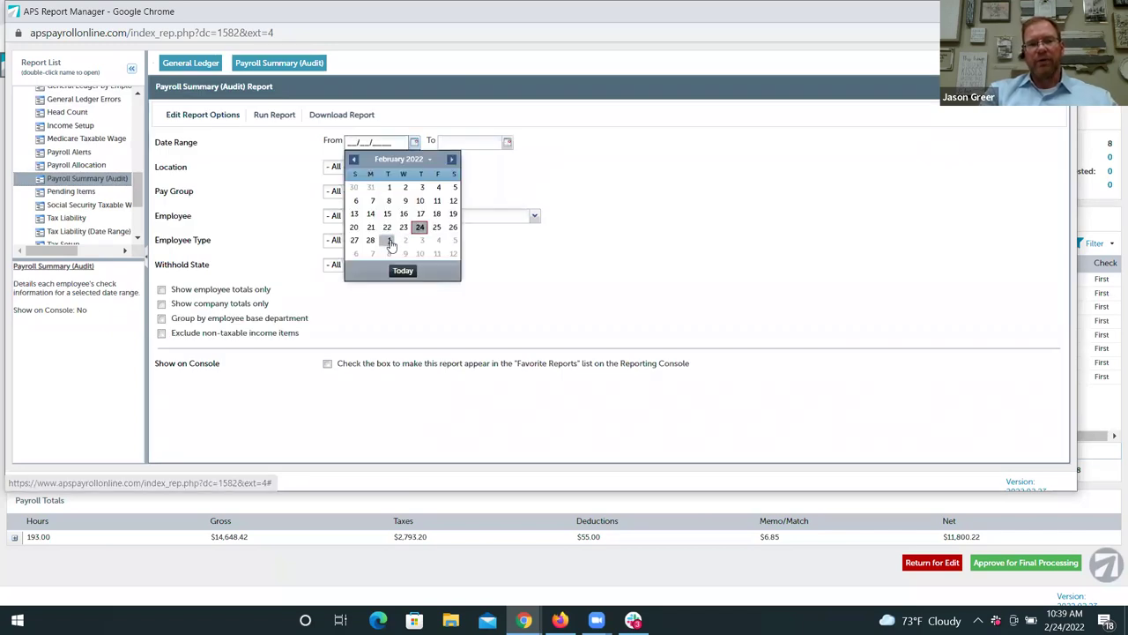
click(389, 239)
click(508, 143)
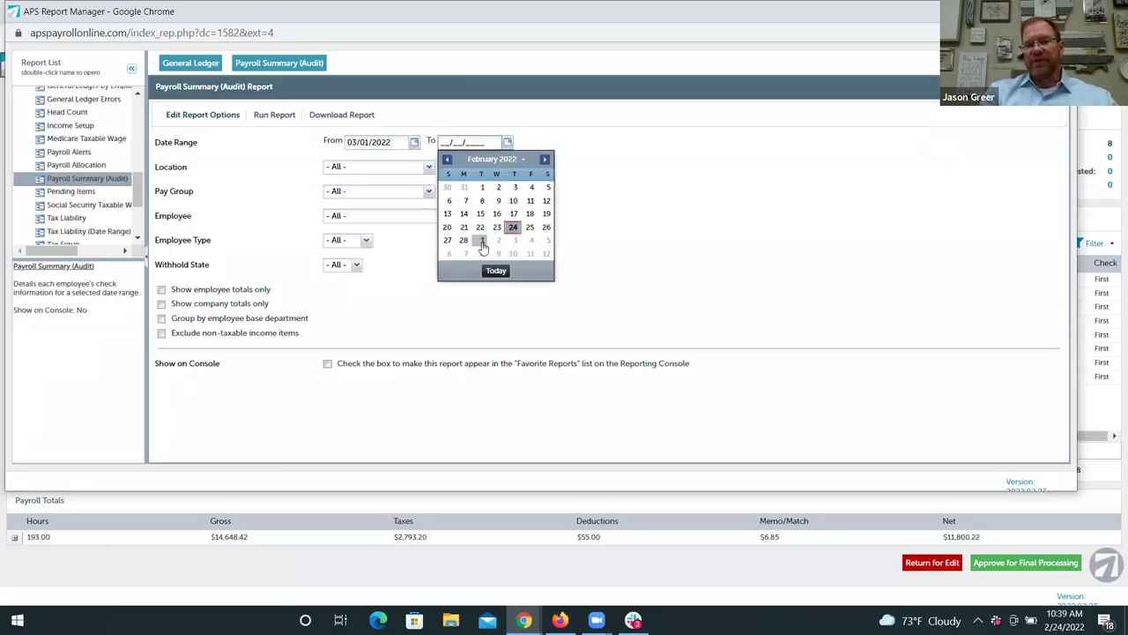
click(482, 243)
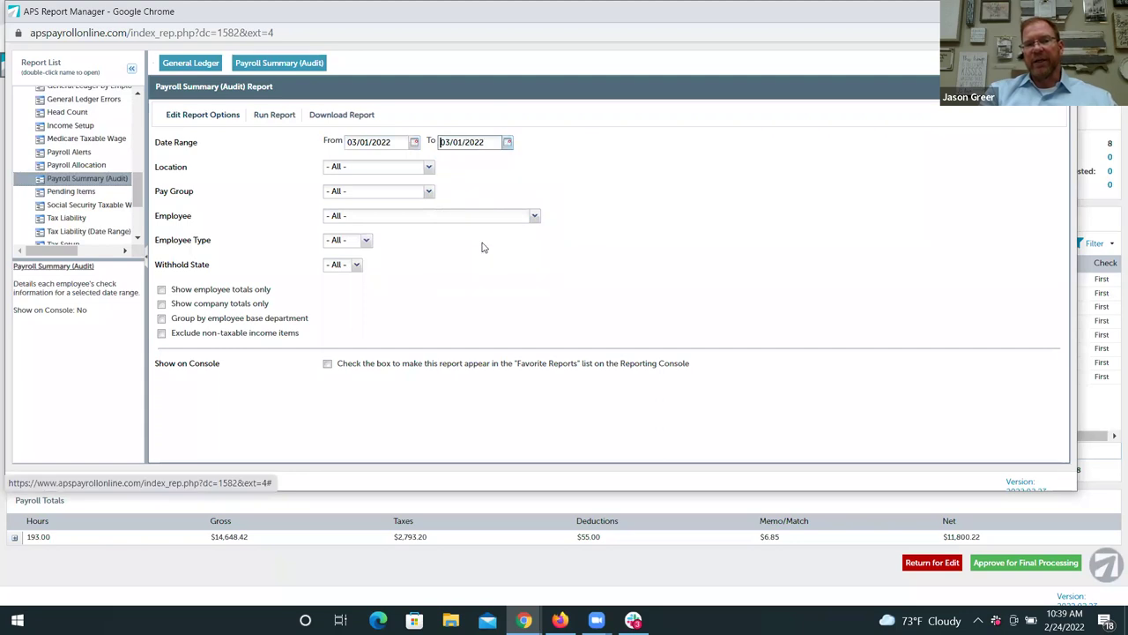
click(265, 119)
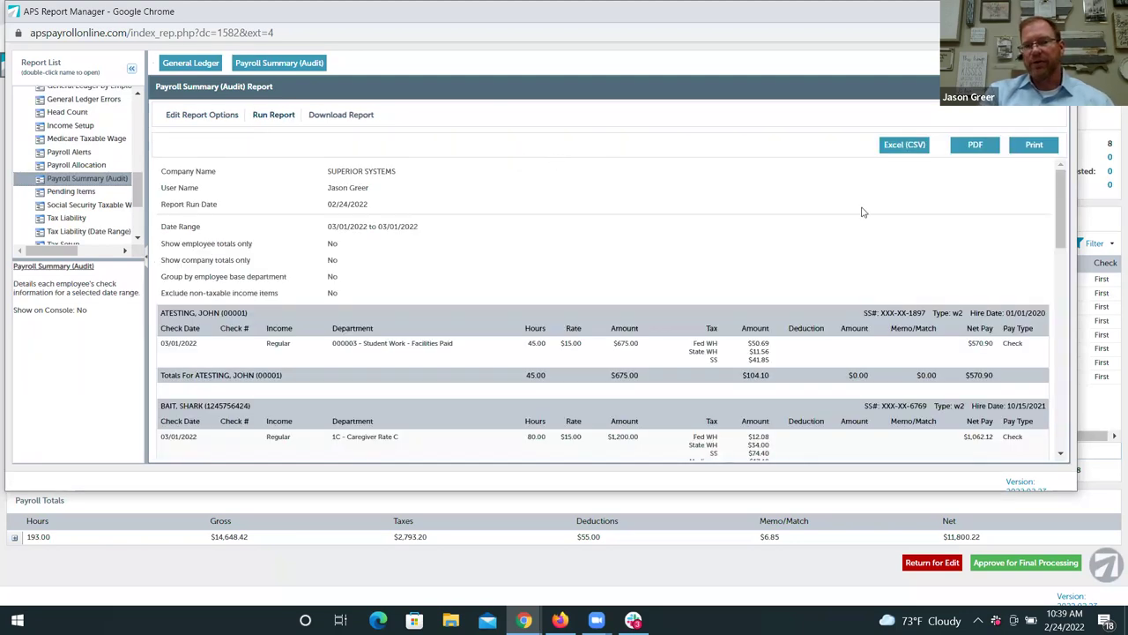
- Examine the employee check details and grand total of the Payroll Summary (Audit) report and return to the payroll review
drag(1059, 190, 1058, 225)
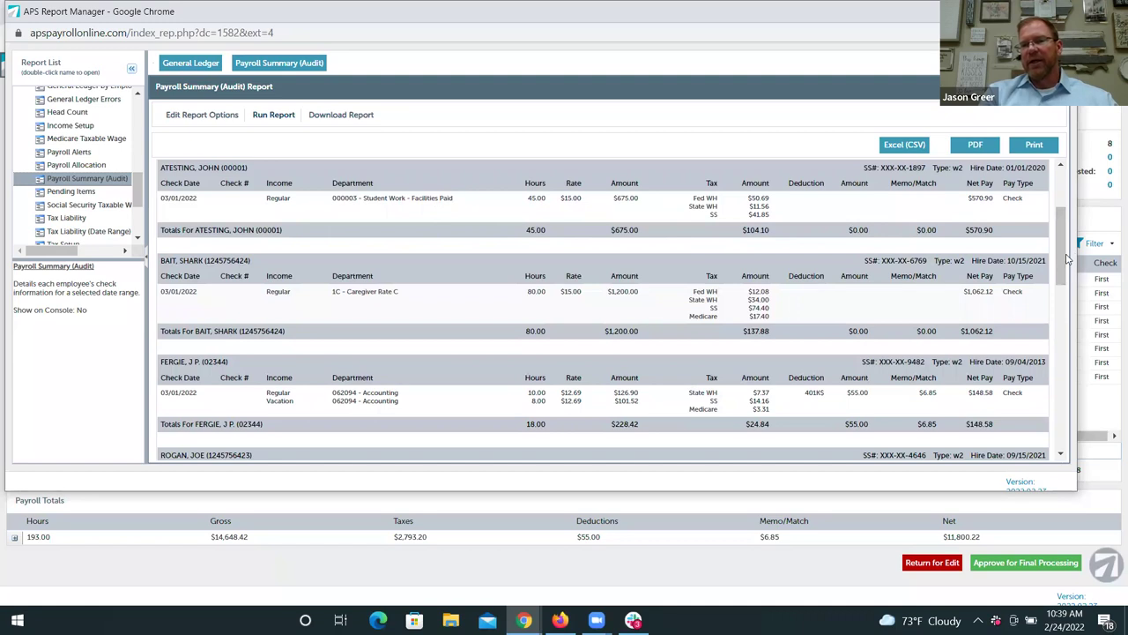
drag(1065, 268, 1061, 430)
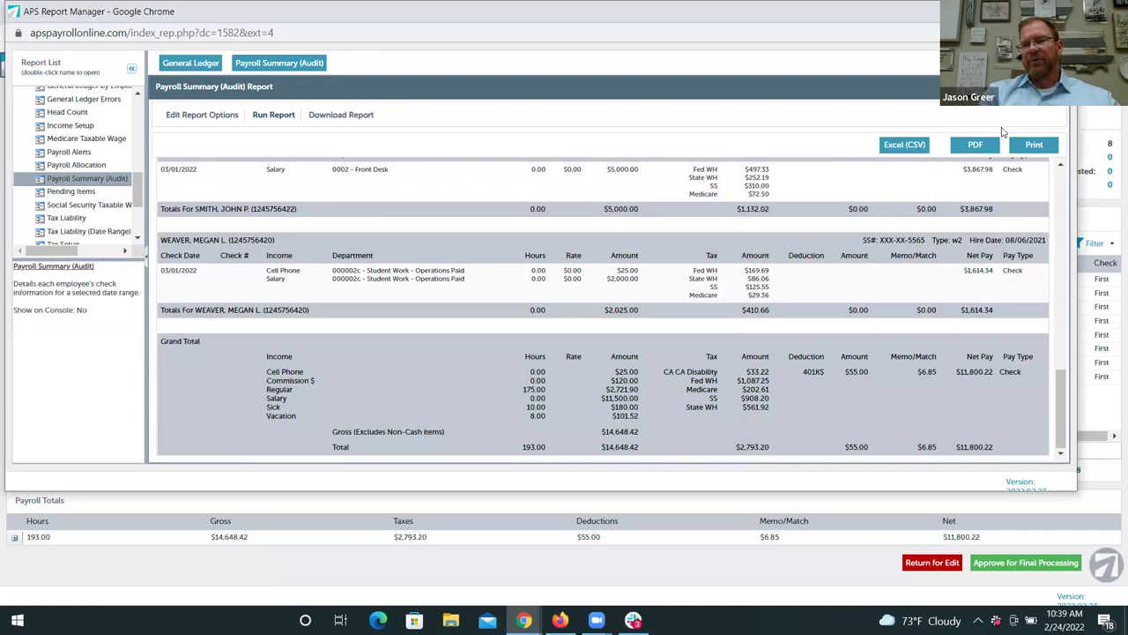
key(ctrl+w)
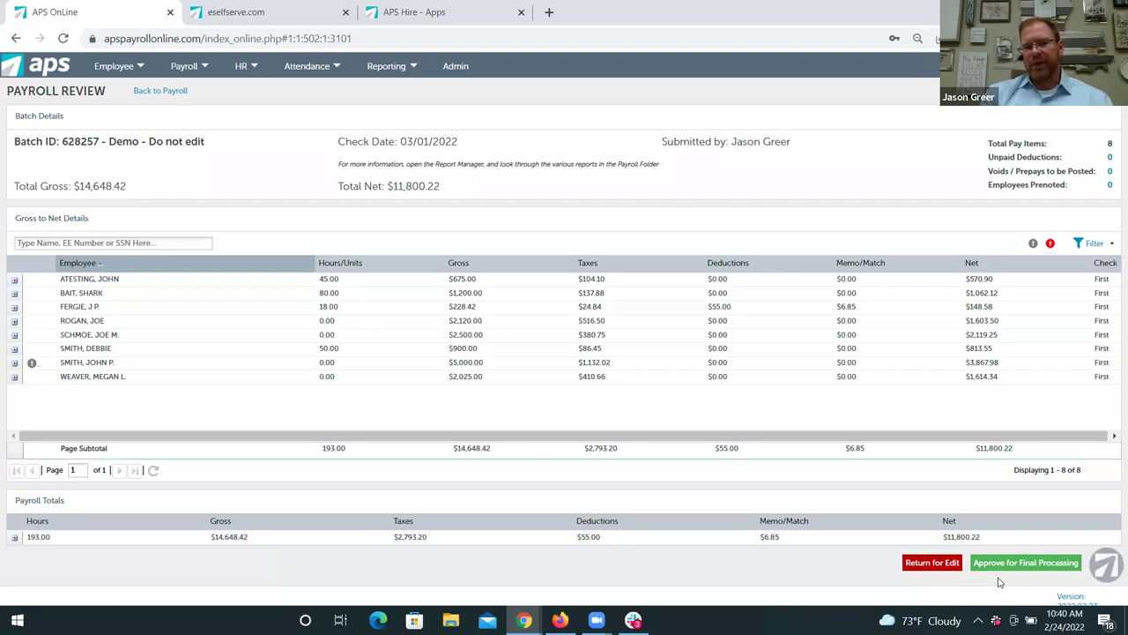
- Run the Great Plains GL export from the Reporting console for check date 03/01/2022 and download the file
click(391, 74)
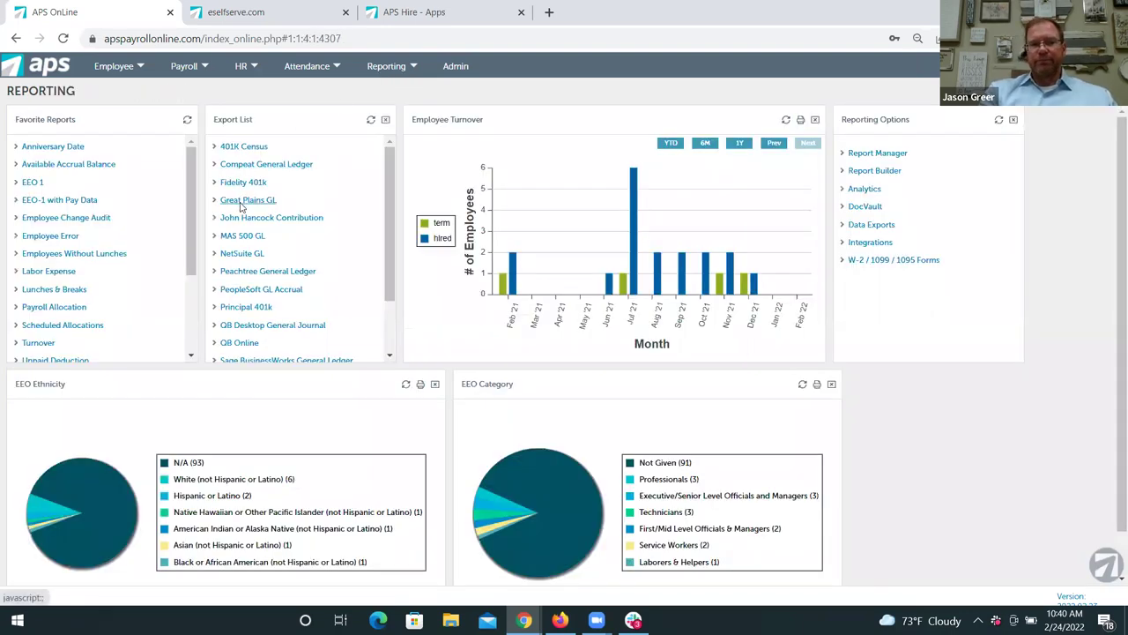
click(241, 200)
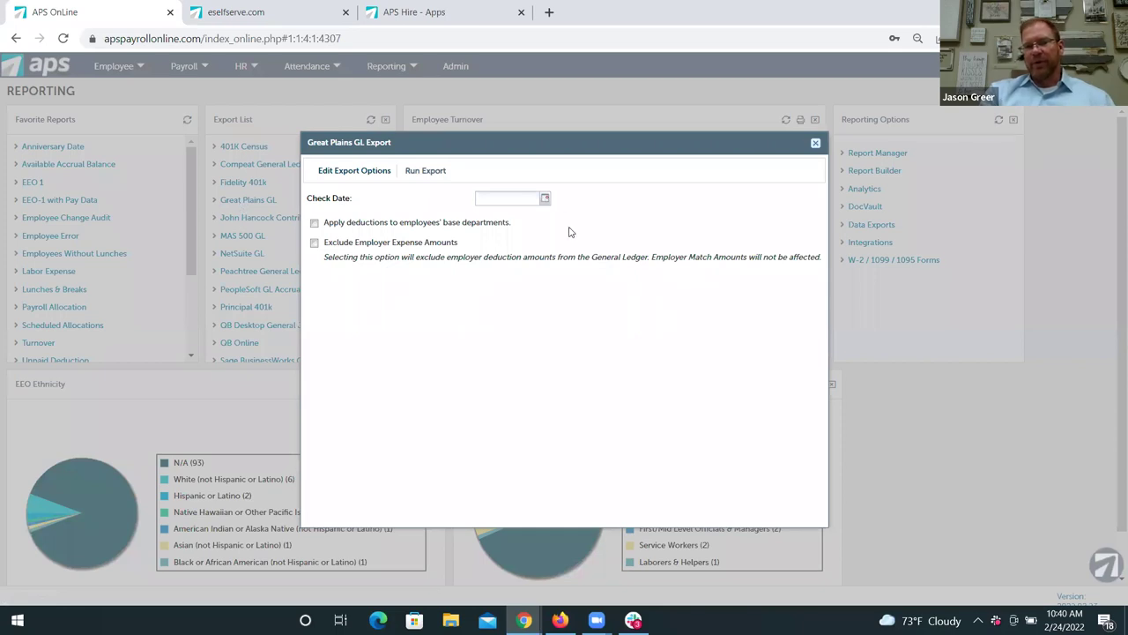
click(544, 199)
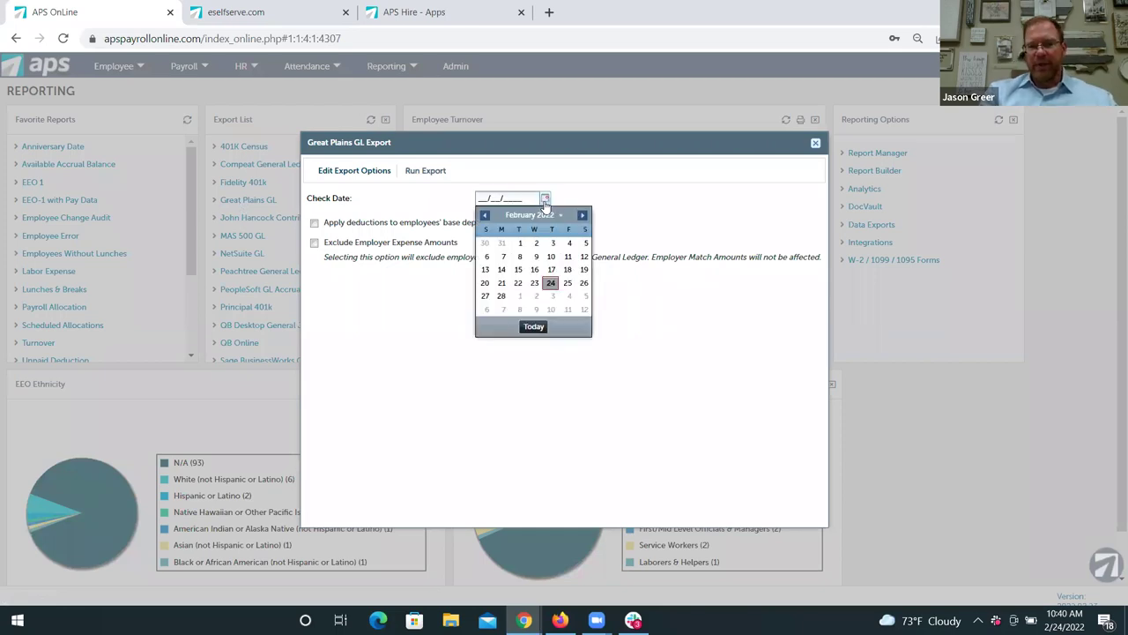
click(521, 297)
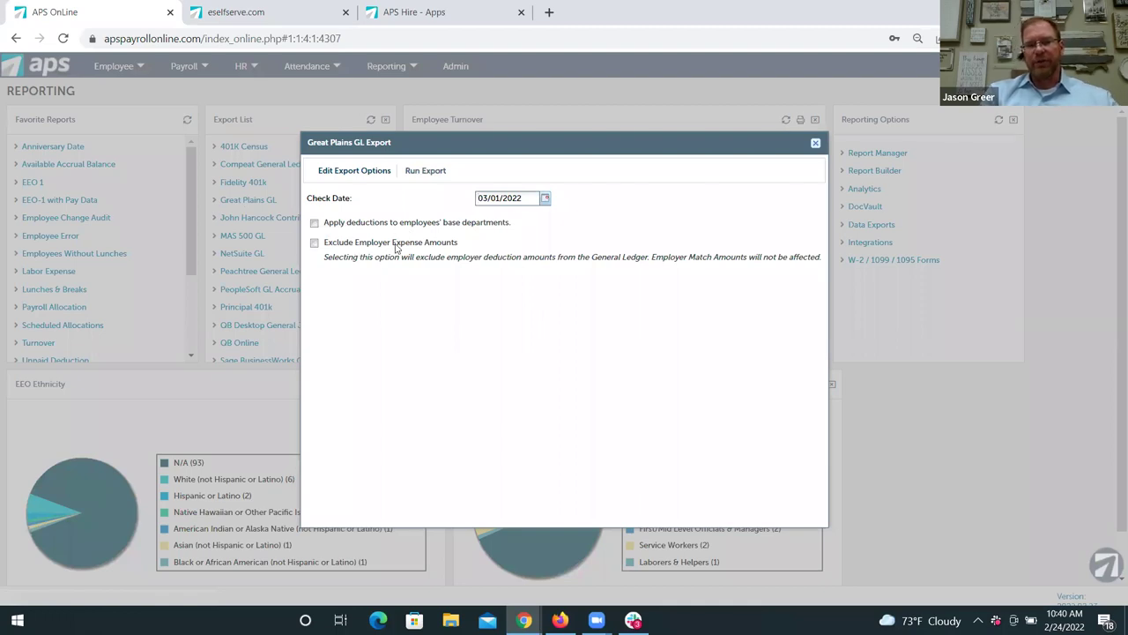
click(425, 174)
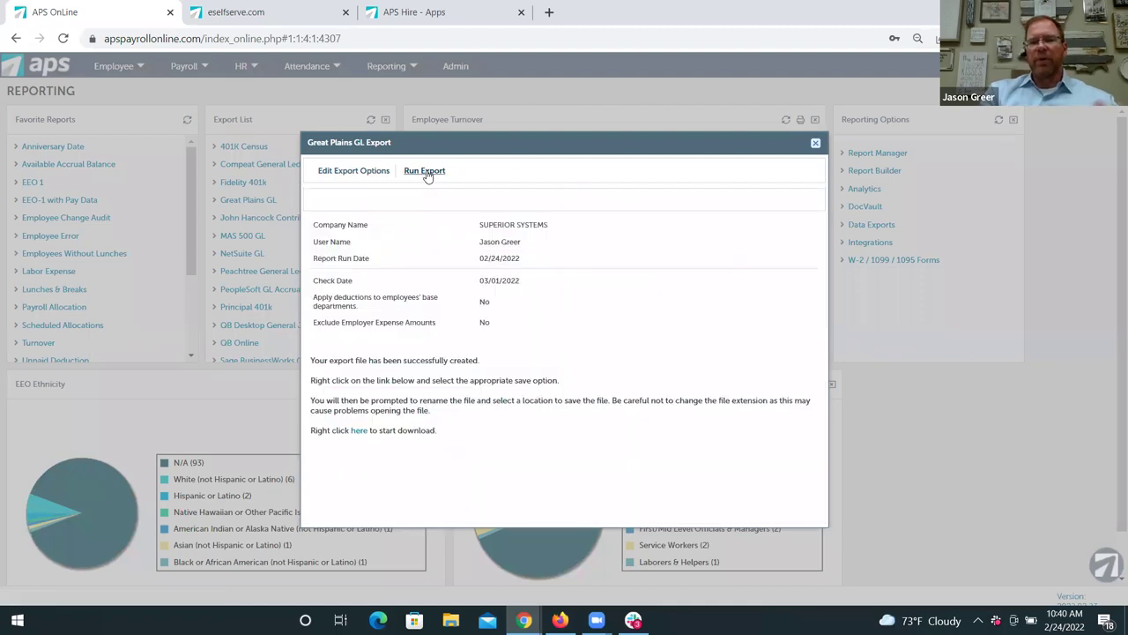
click(359, 432)
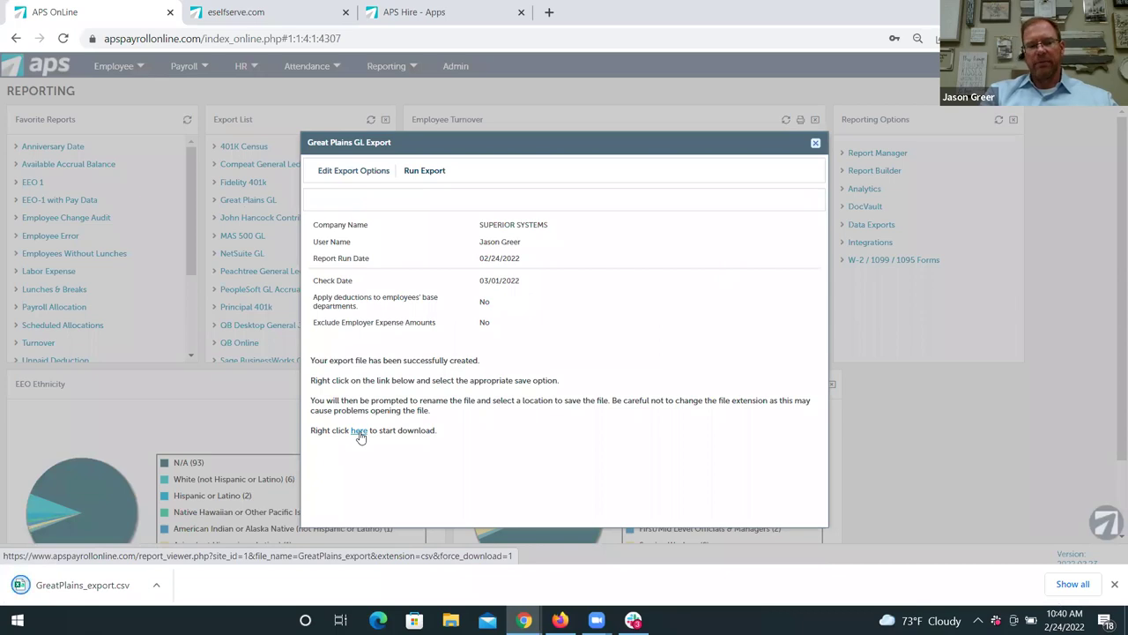
- View the downloaded GreatPlains_export.csv in Excel, close it along with the export dialog, and return to the main menu
click(76, 585)
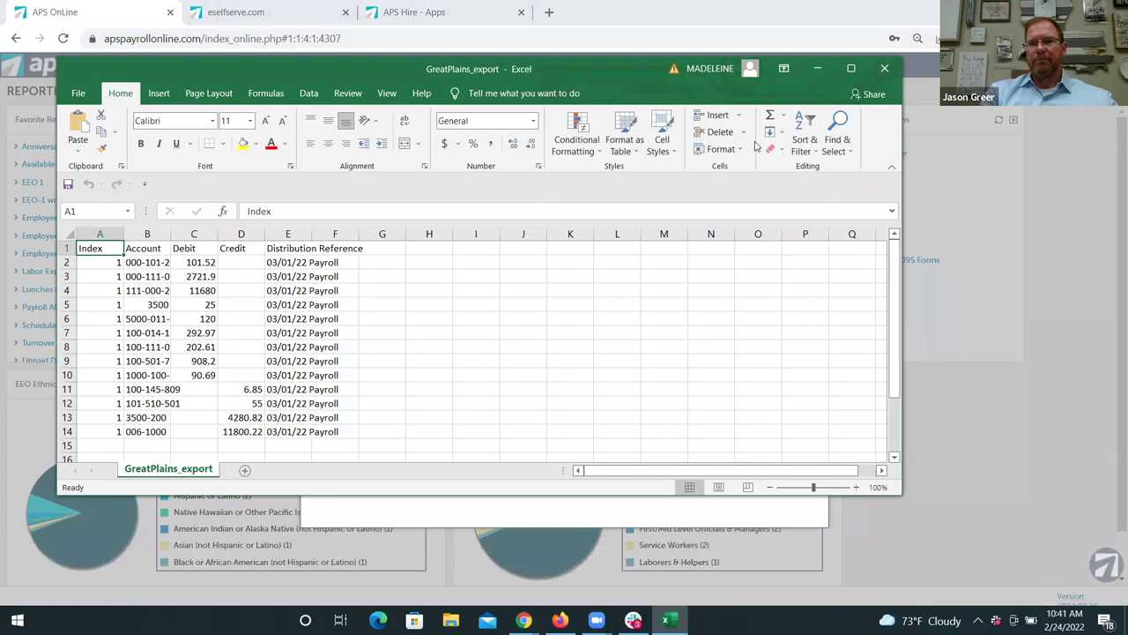
click(885, 68)
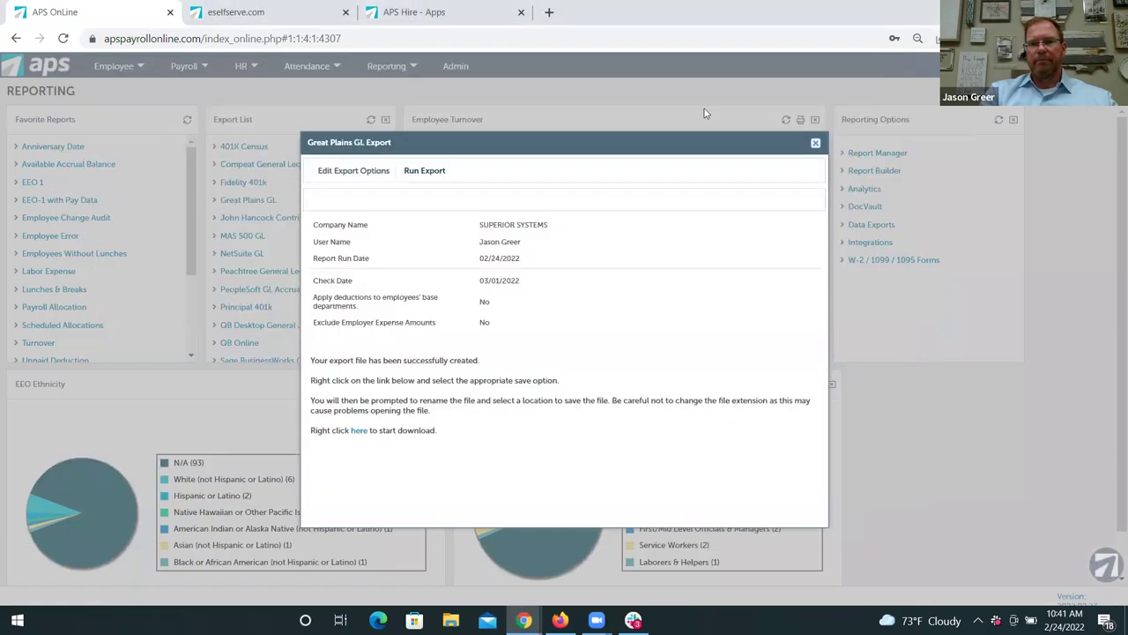
click(816, 144)
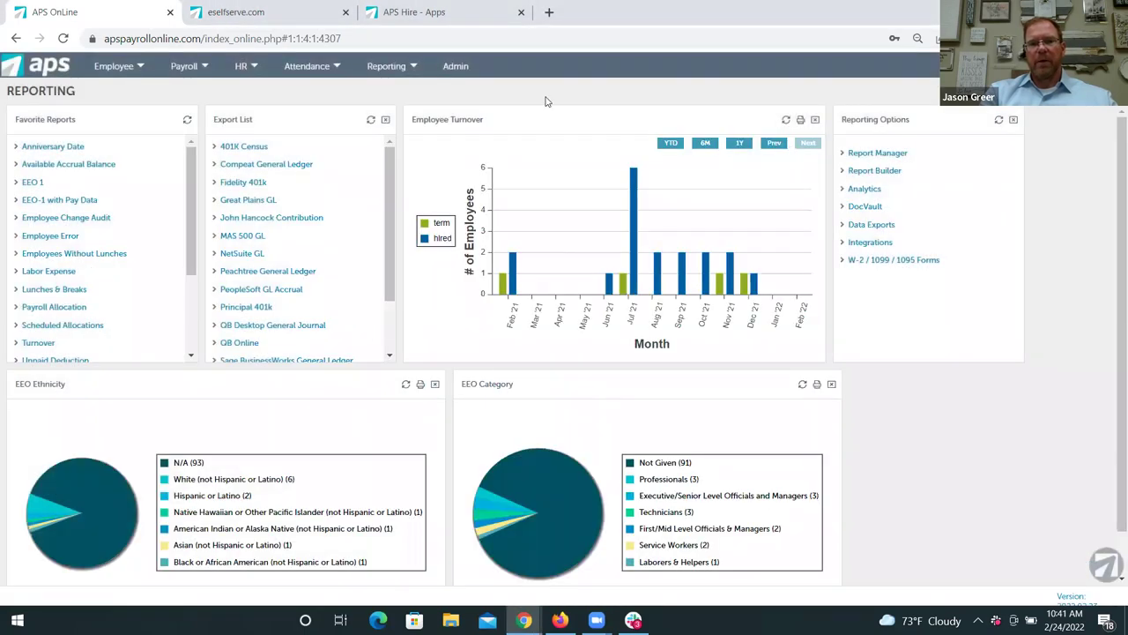
click(44, 74)
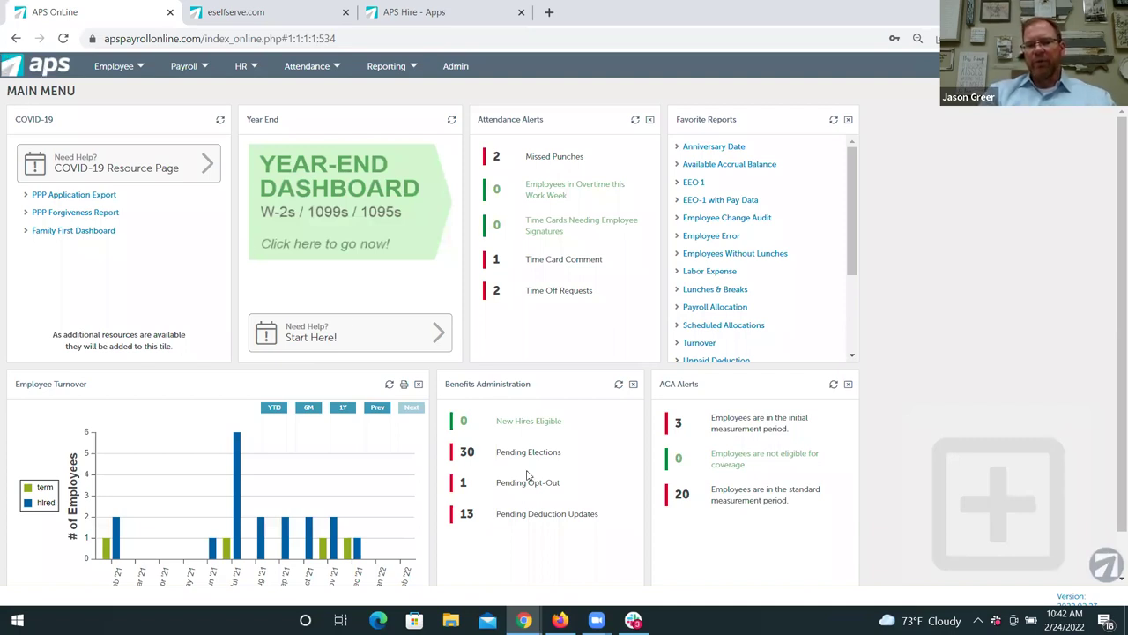
- Switch back to the Report Manager window and run the Payroll Allocation report from 03/01/2022 to 03/01/2022 for all locations
mouse_move(524, 620)
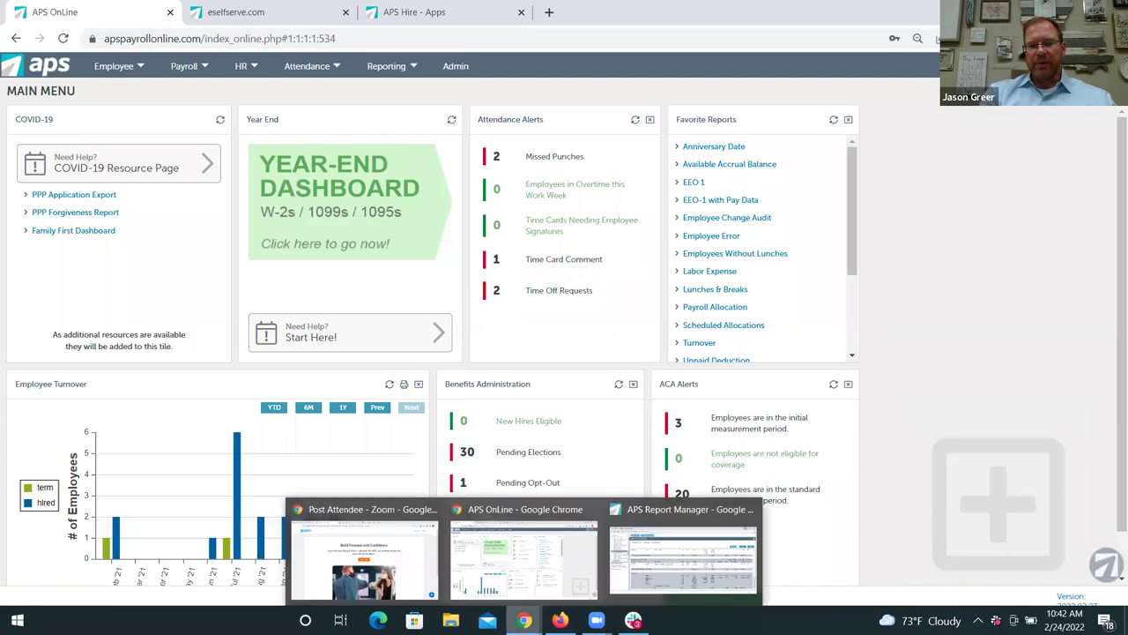
click(715, 525)
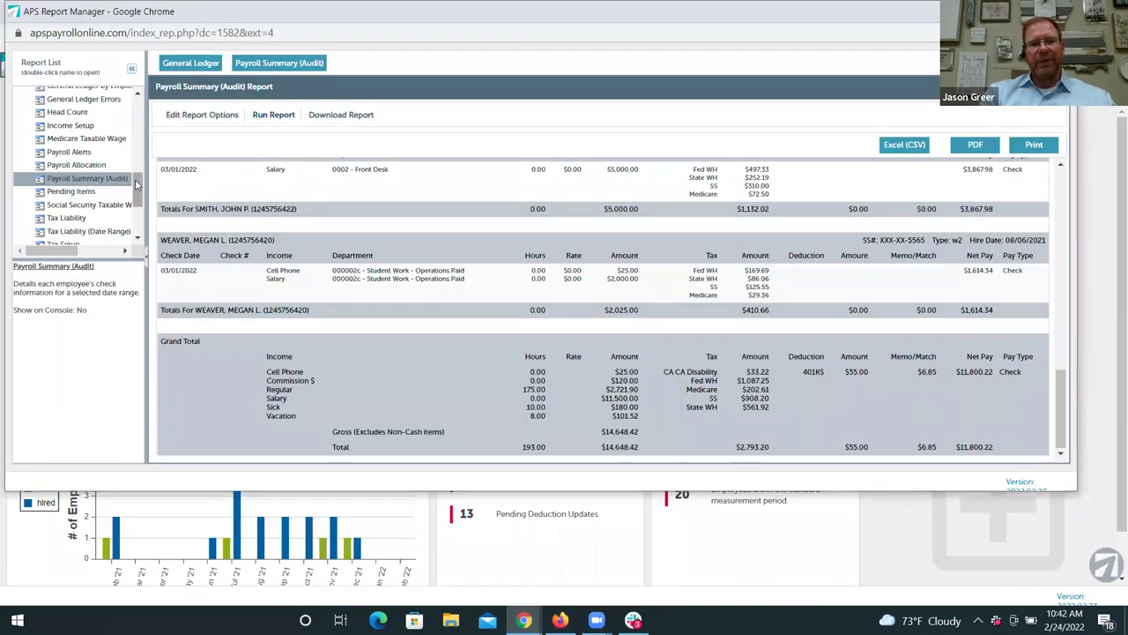
double_click(104, 165)
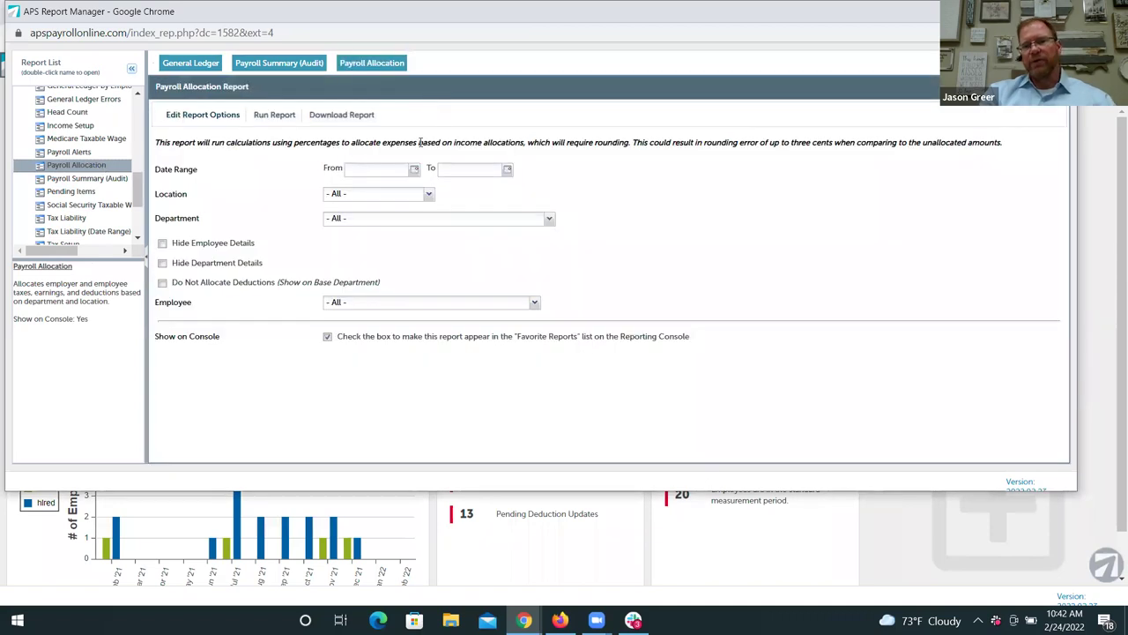
click(413, 169)
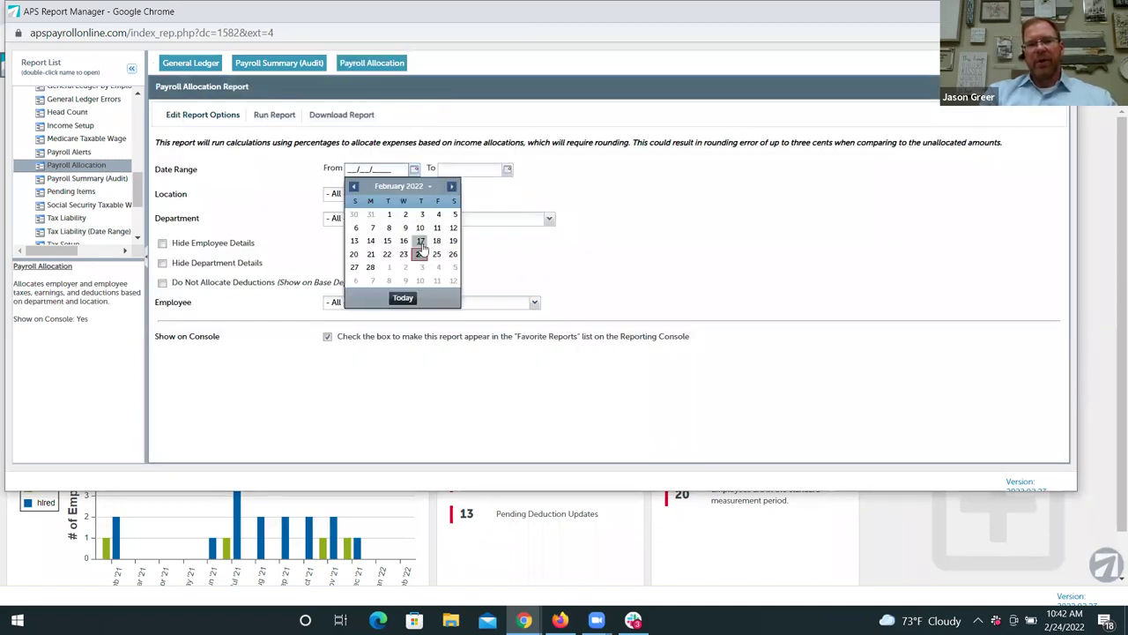
click(389, 267)
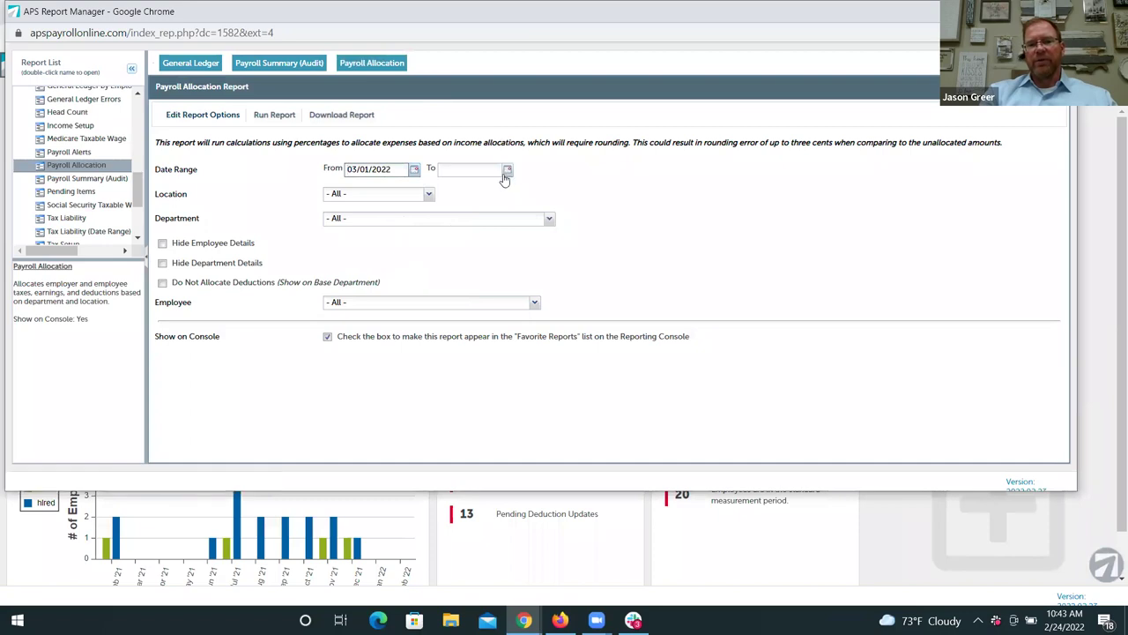
click(507, 169)
click(481, 268)
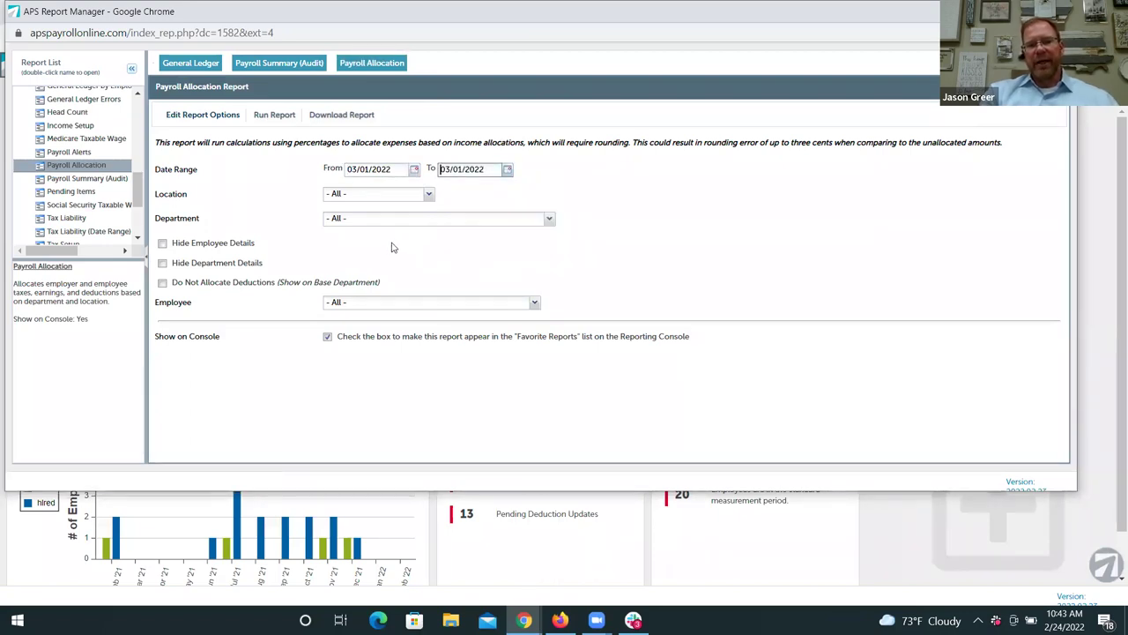
click(429, 196)
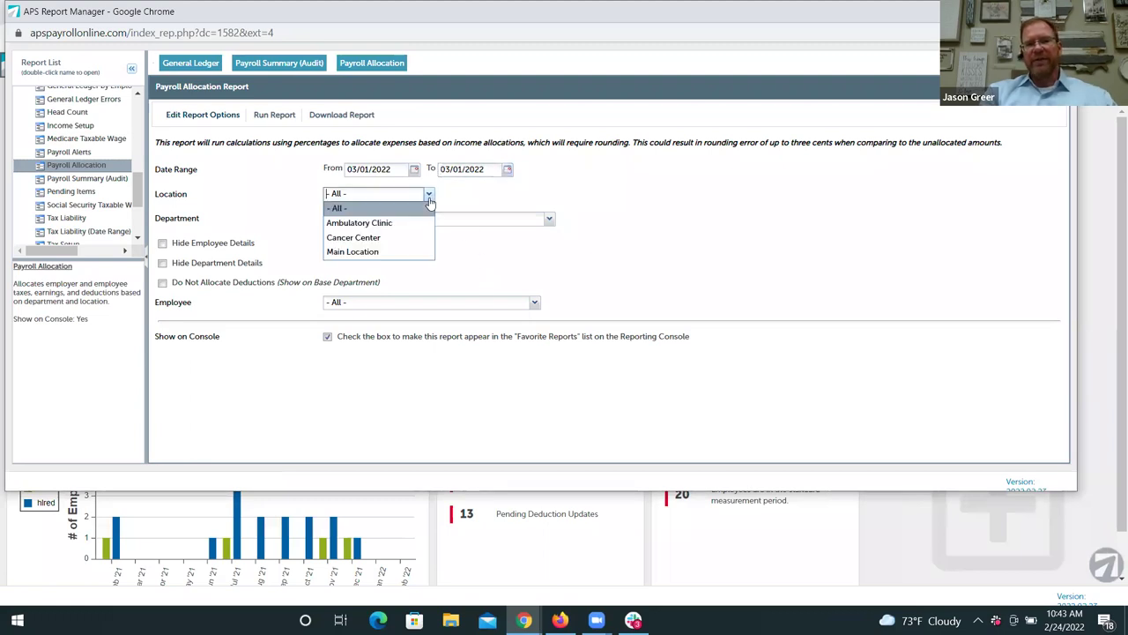
click(557, 205)
click(276, 116)
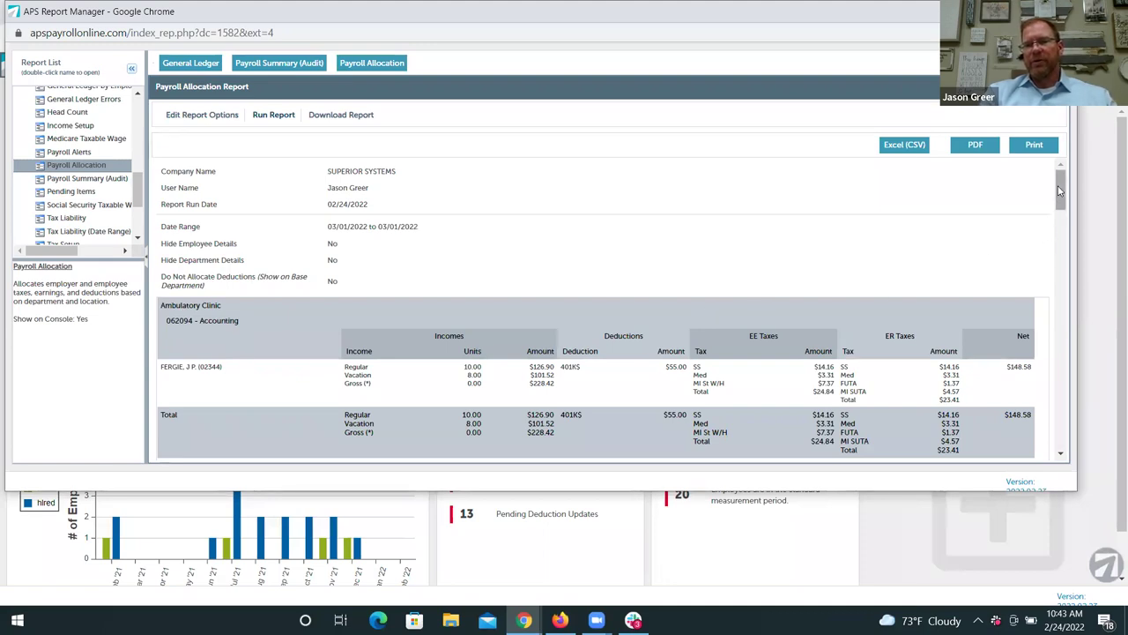
- Examine the Payroll Allocation report by location and department through to the all-locations total, and minimize the Report Manager window
scroll(1058, 199, down, 2)
scroll(1060, 207, down, 1)
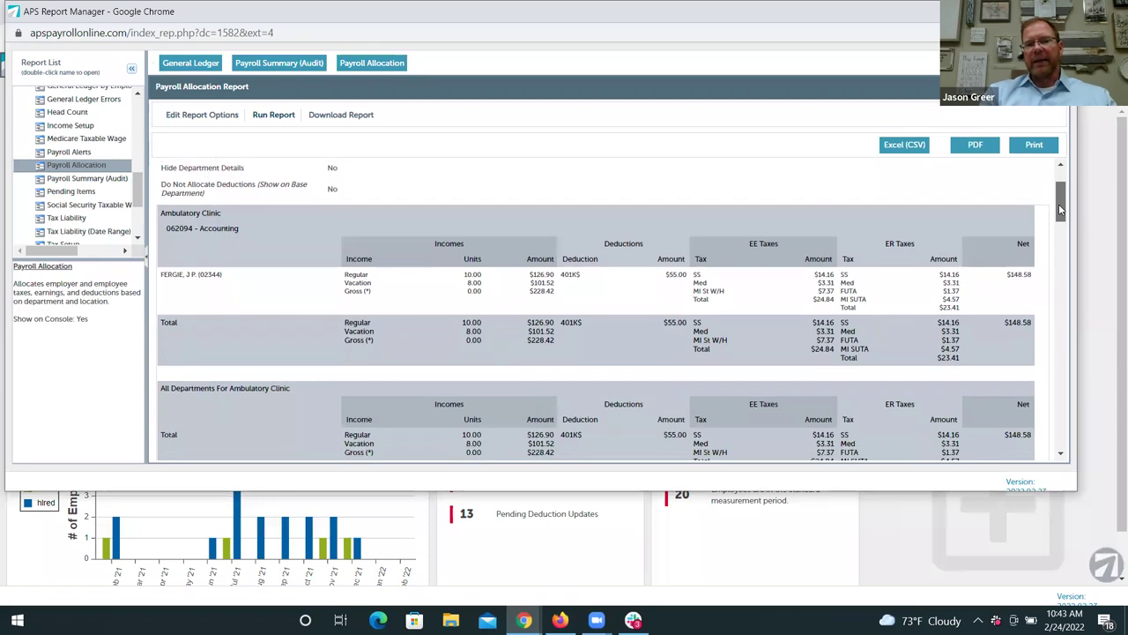
scroll(1062, 209, down, 1)
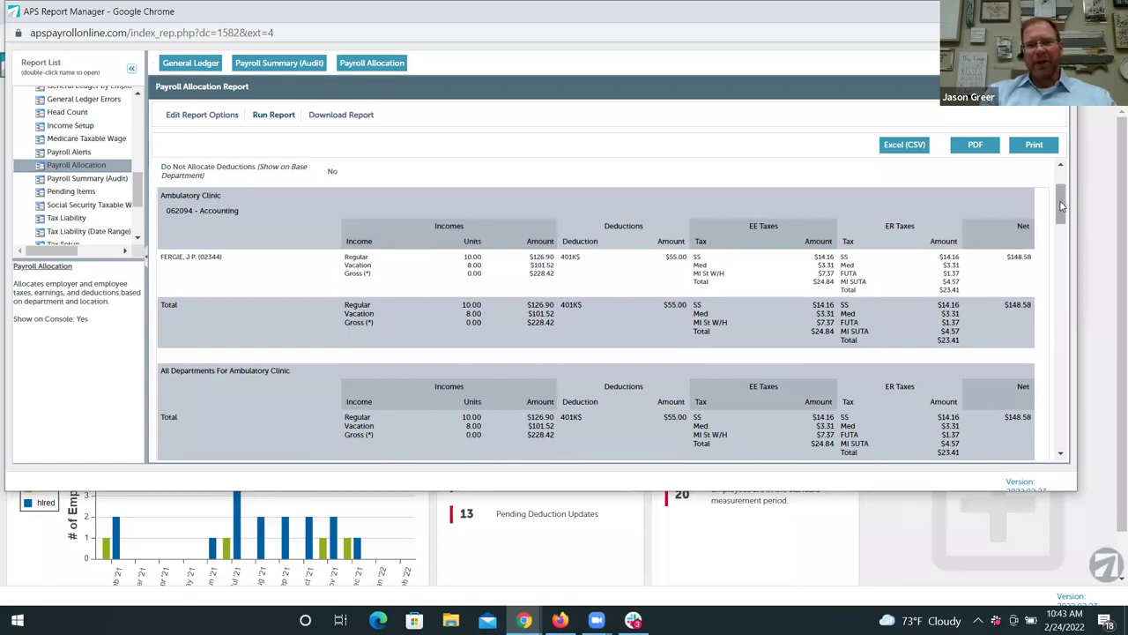
scroll(1063, 211, down, 1)
drag(1063, 211, 1063, 435)
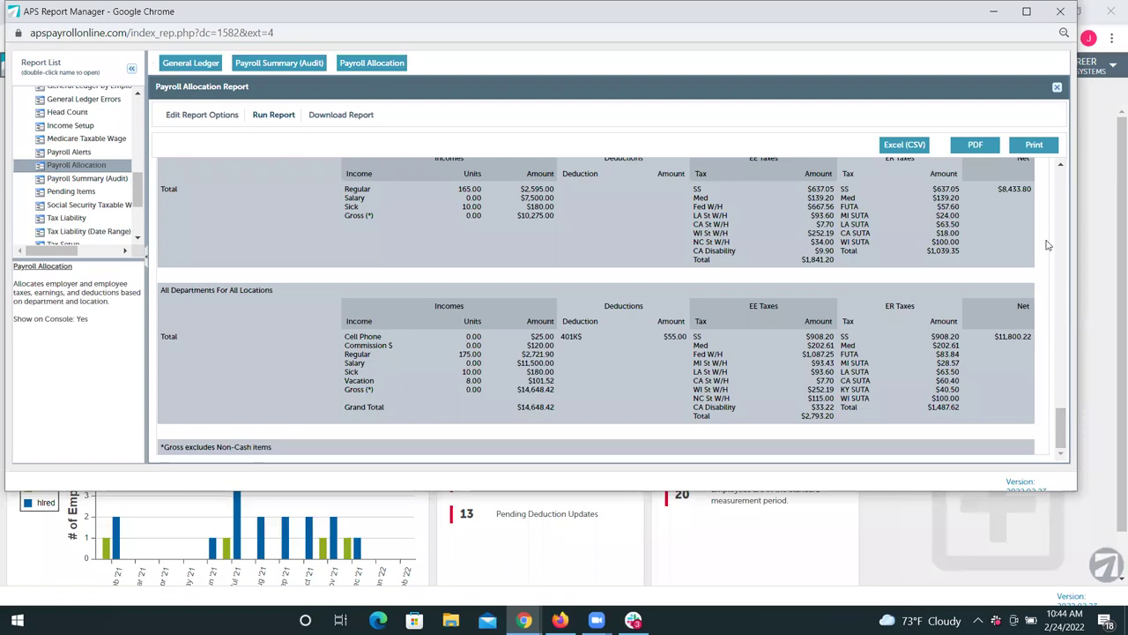
click(993, 15)
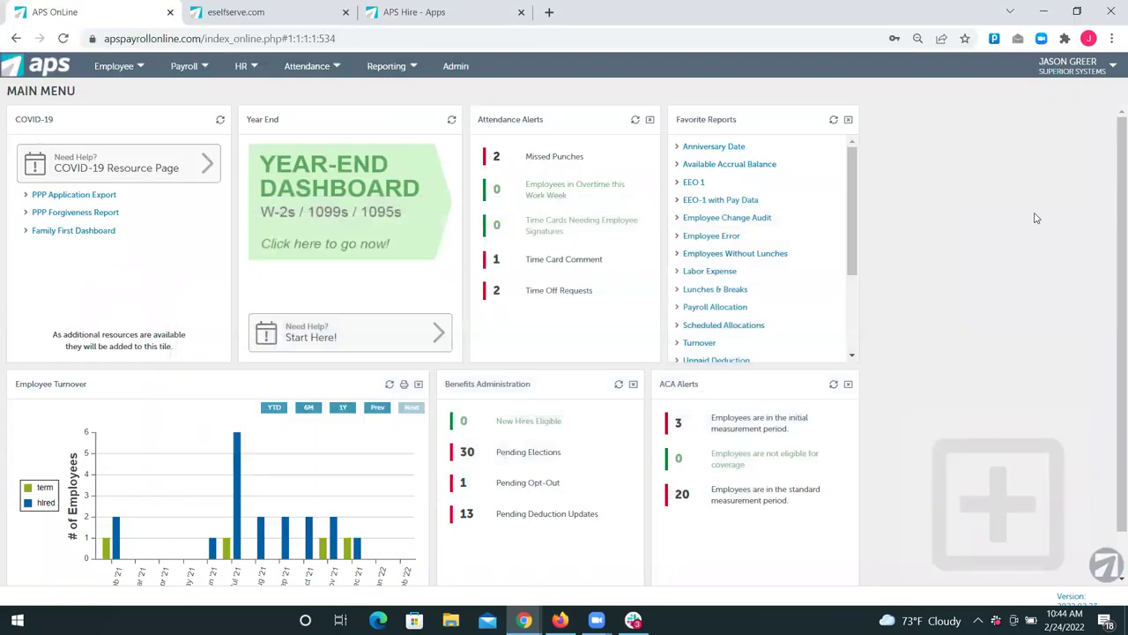